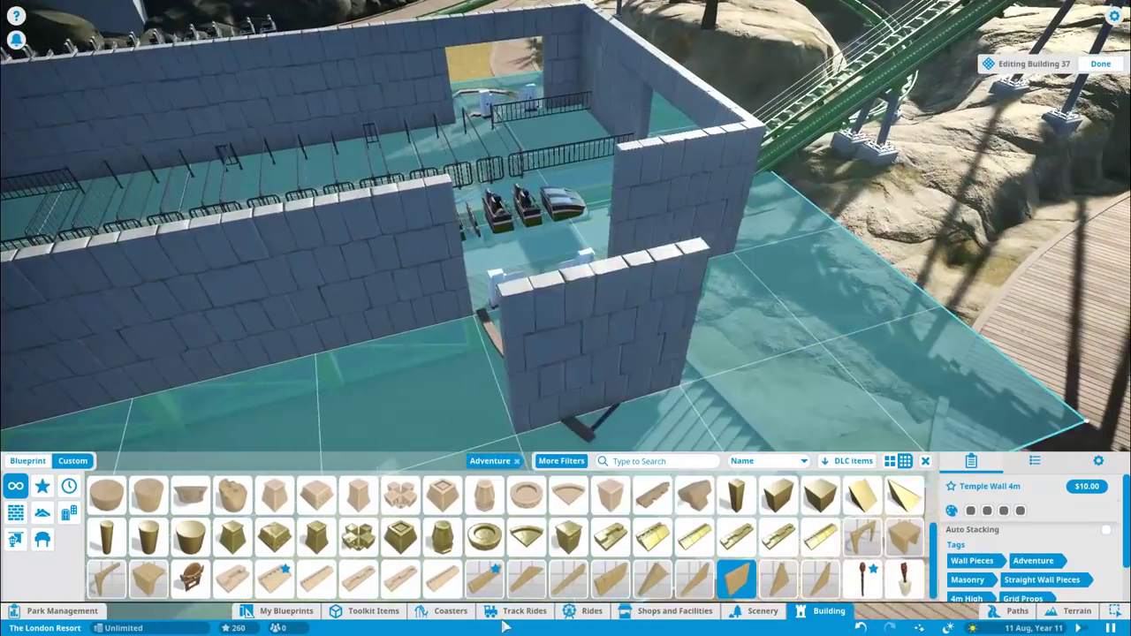
Enclose the coaster station with 2m and 4m Temple Wall pieces, leaving gaps for the track.
left_click(608, 579)
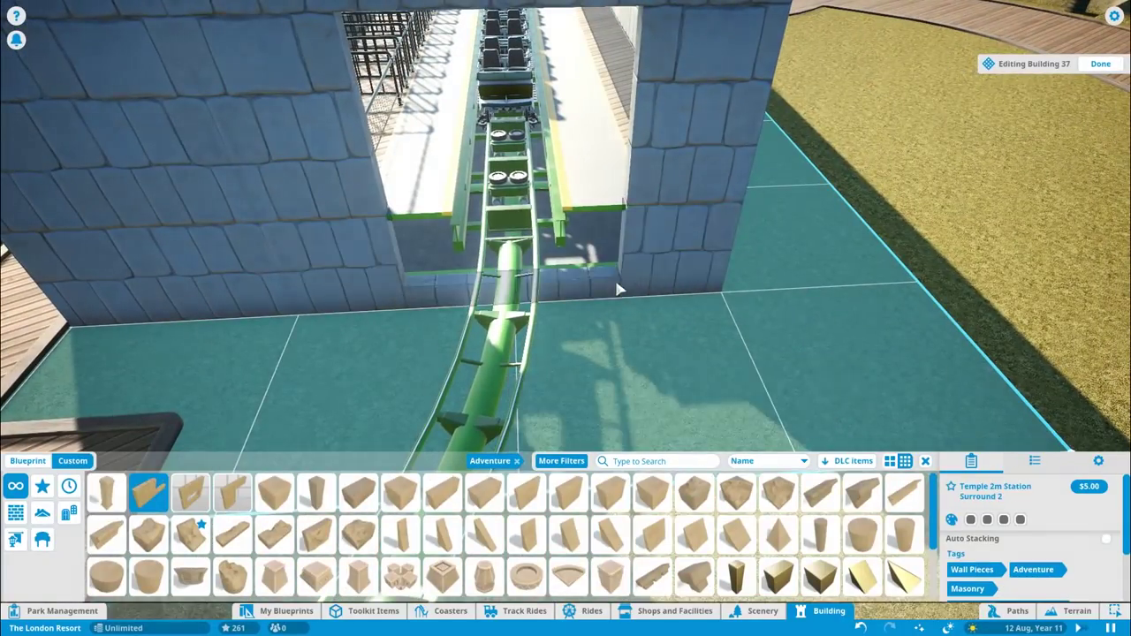
scroll(481, 565, "down", 2)
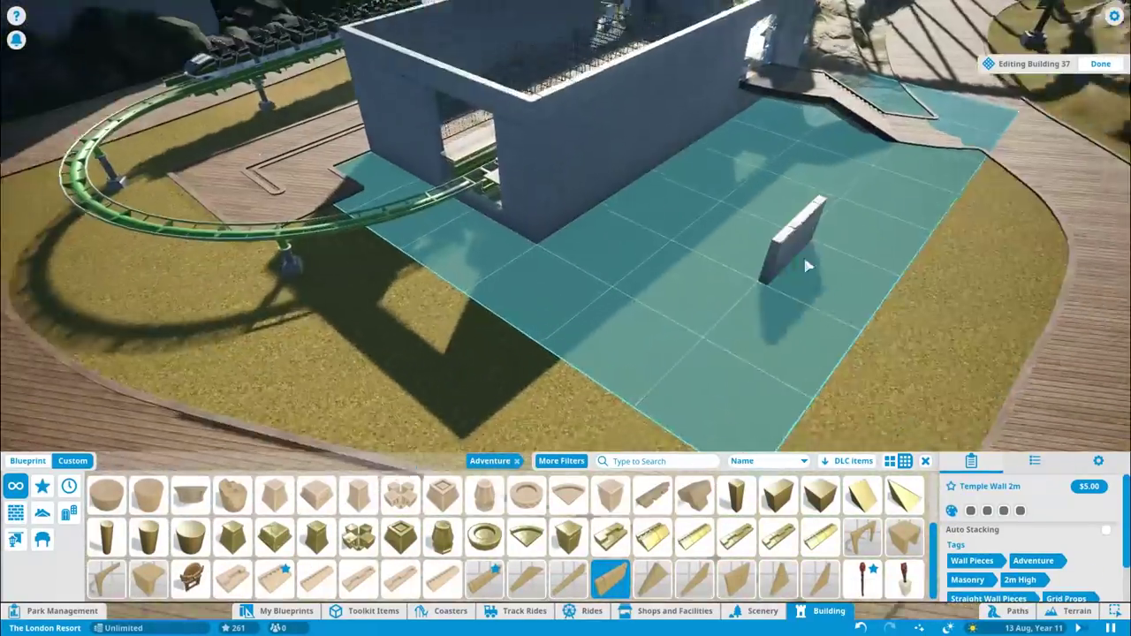
left_click(738, 579)
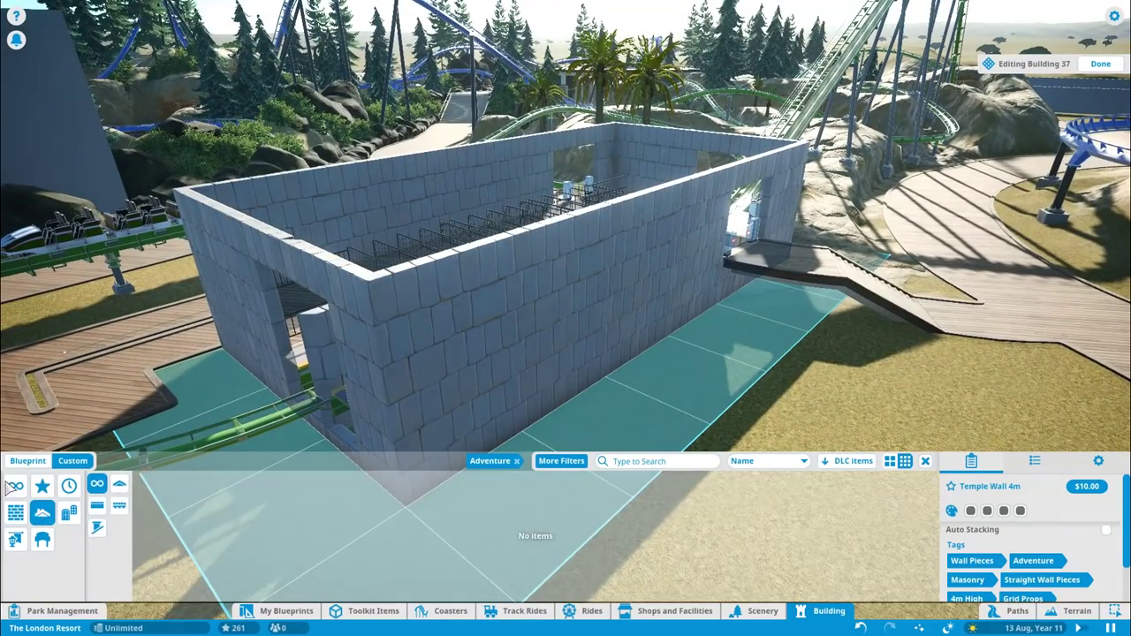
left_click(14, 486)
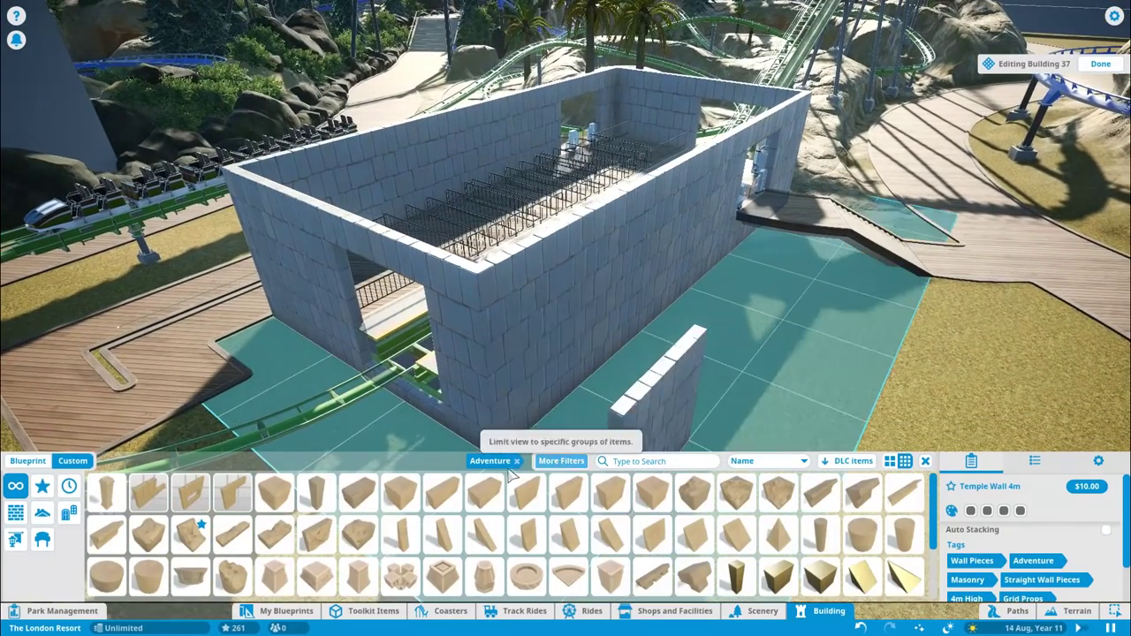
Cover the stone station building with Stucco Roof Flat Rounded tiles.
left_click(41, 514)
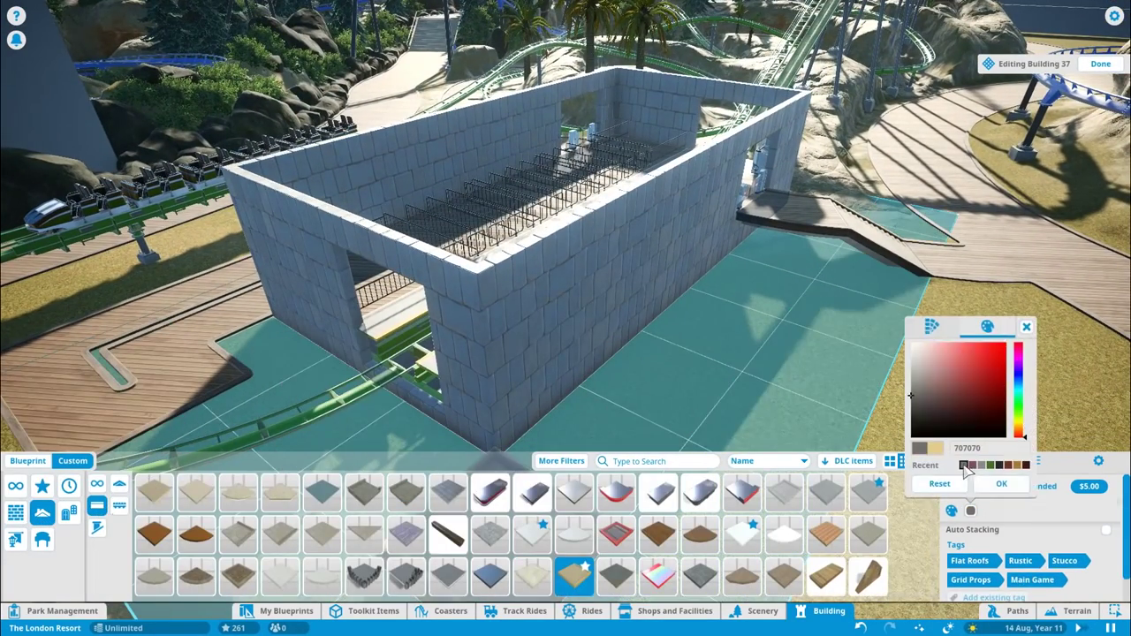
left_click(469, 300)
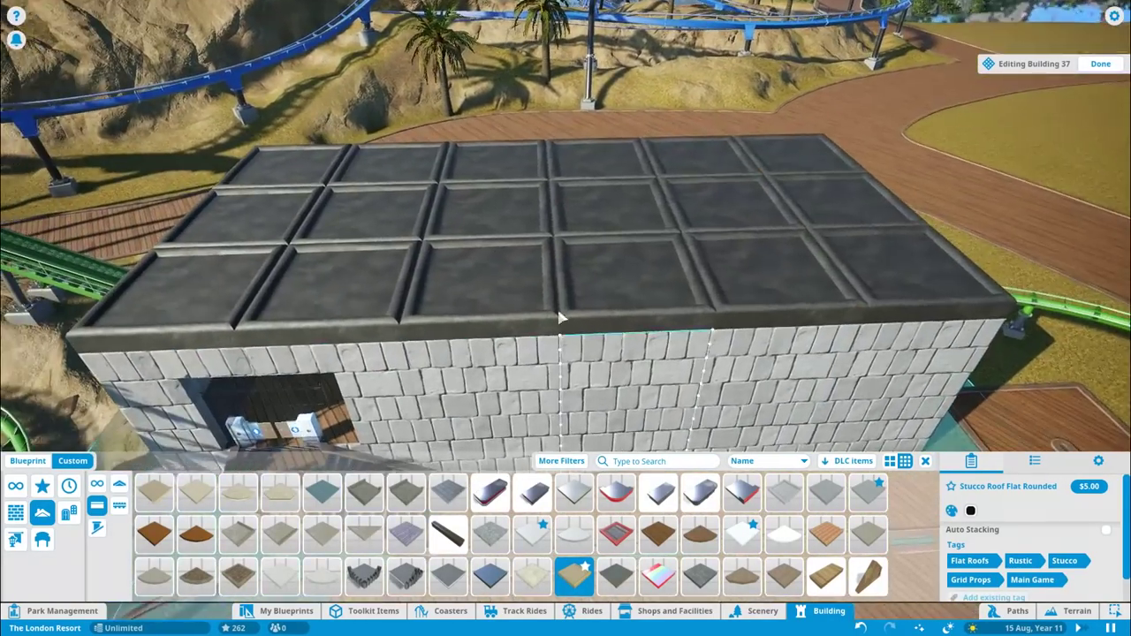
right_click(481, 350)
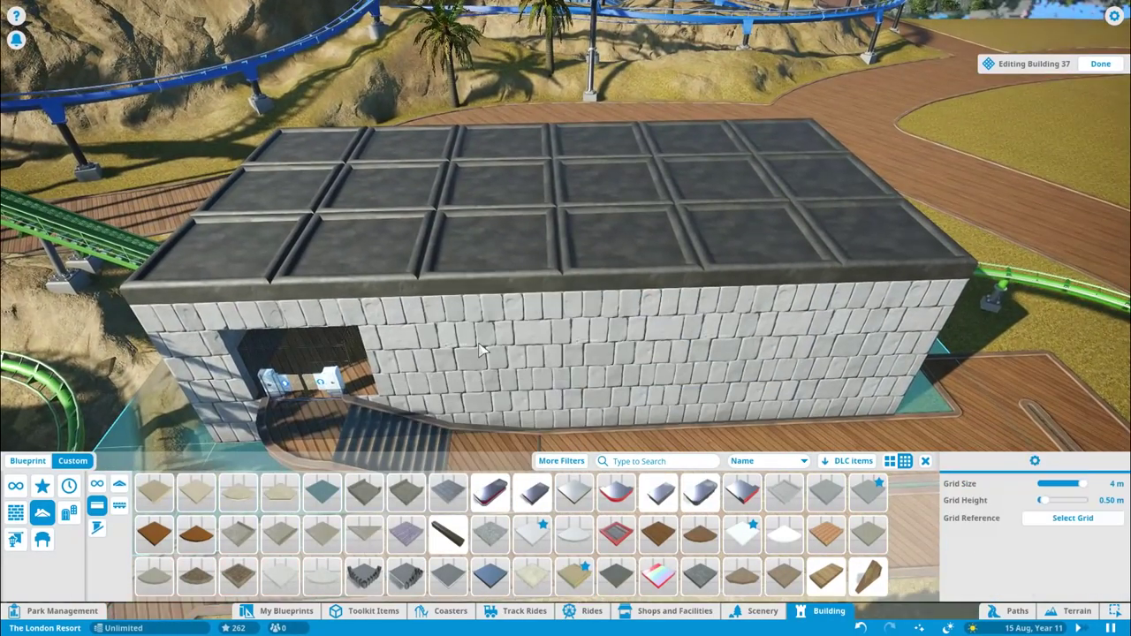
scroll(502, 167, "up", 3)
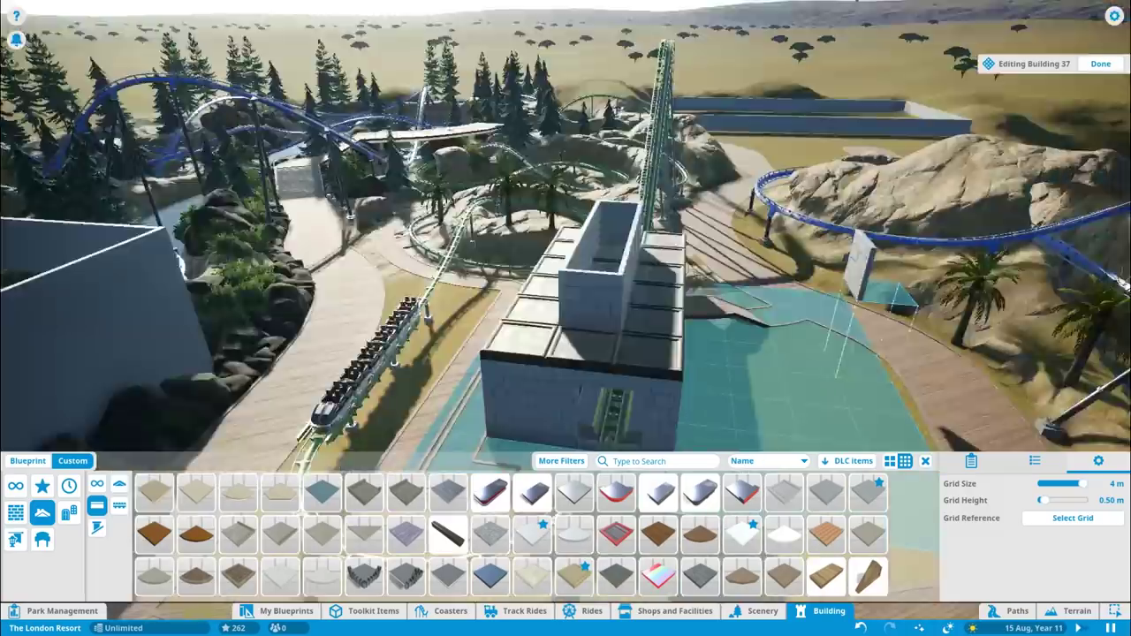
scroll(460, 265, "up", 5)
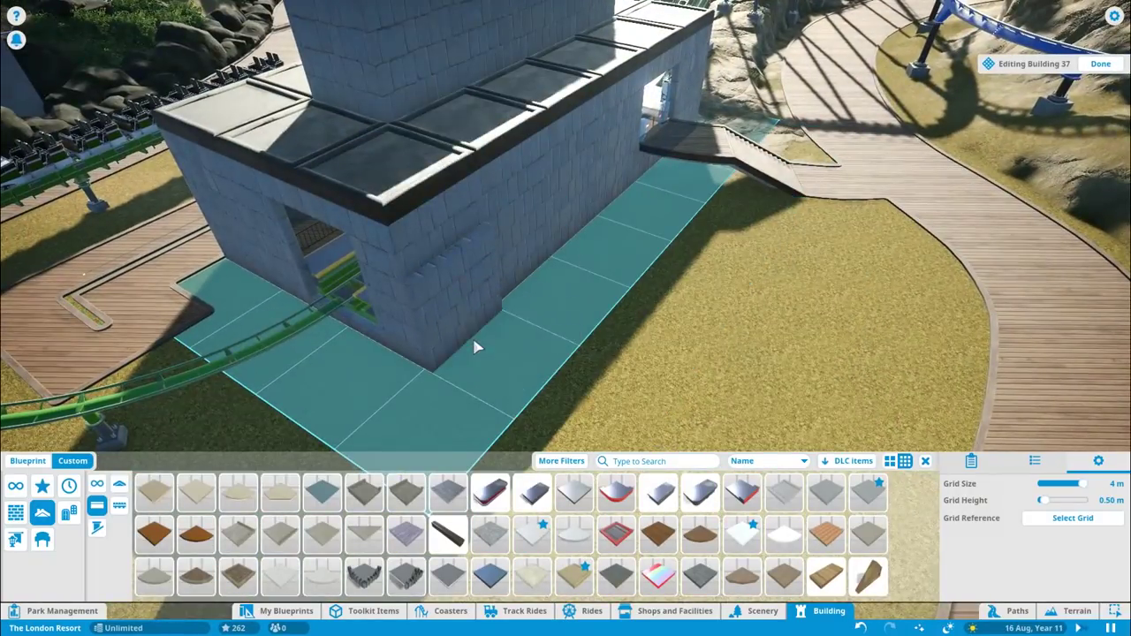
Add Temple Wall 4m sections at the building's front corner and on the left tower.
left_click(494, 296)
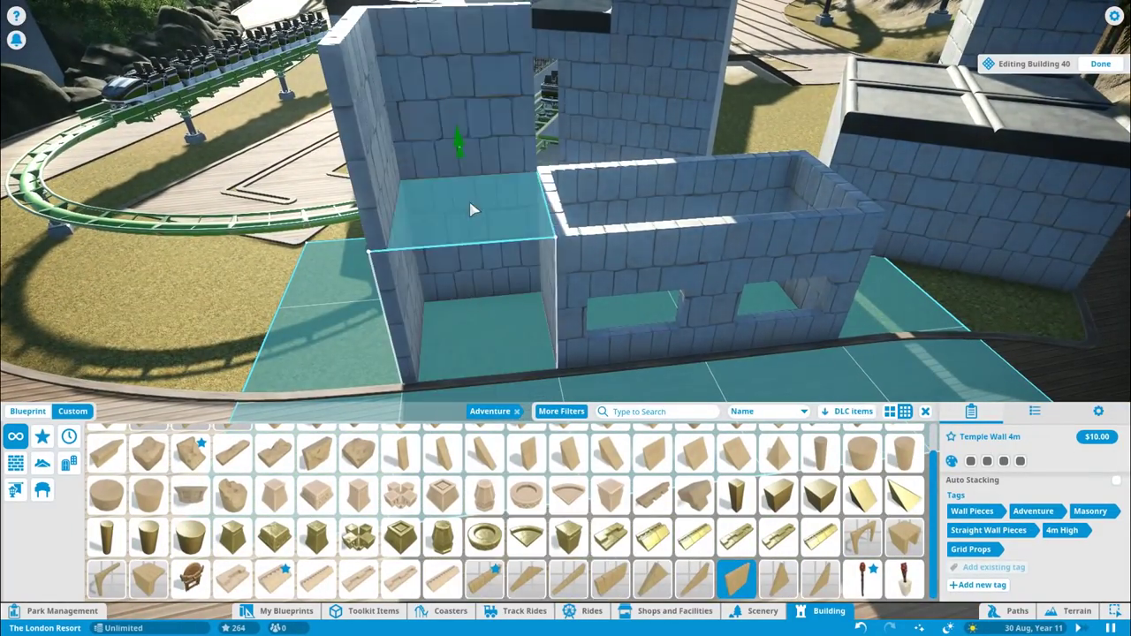
left_click(471, 209)
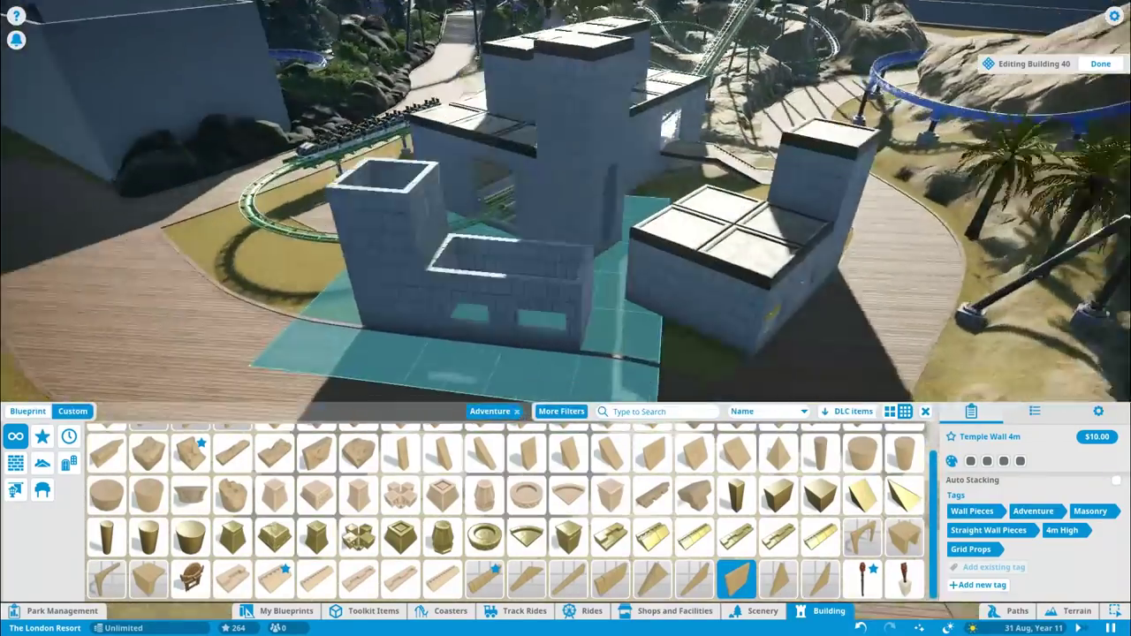
left_click(42, 463)
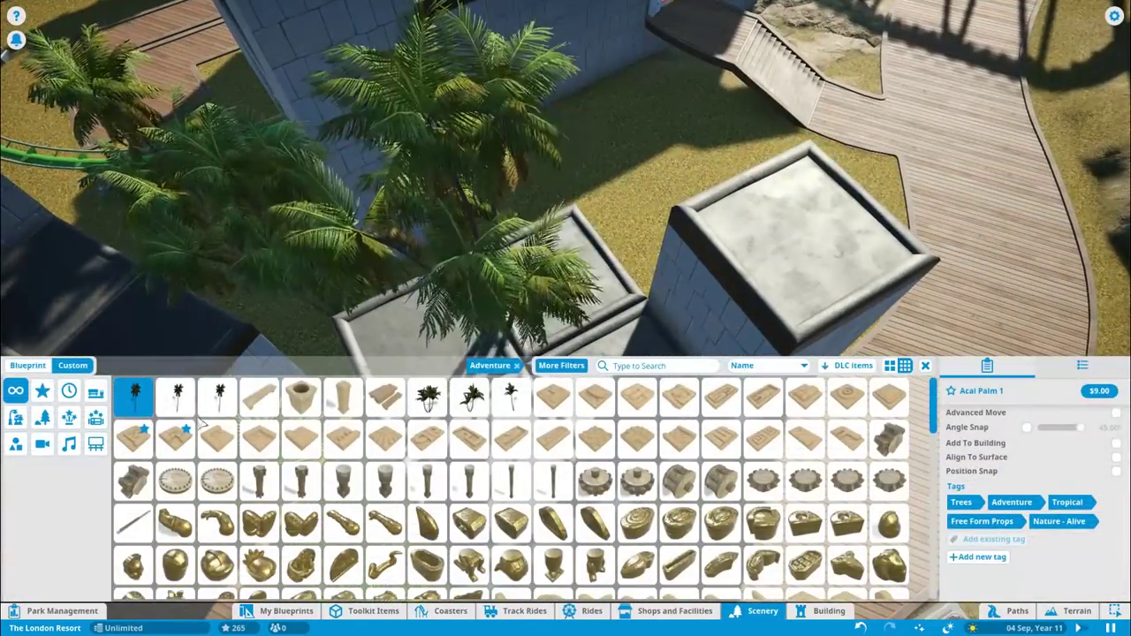
Plant an Acai Palm and set a small Tropical Rock beside the tower's base.
left_click(220, 397)
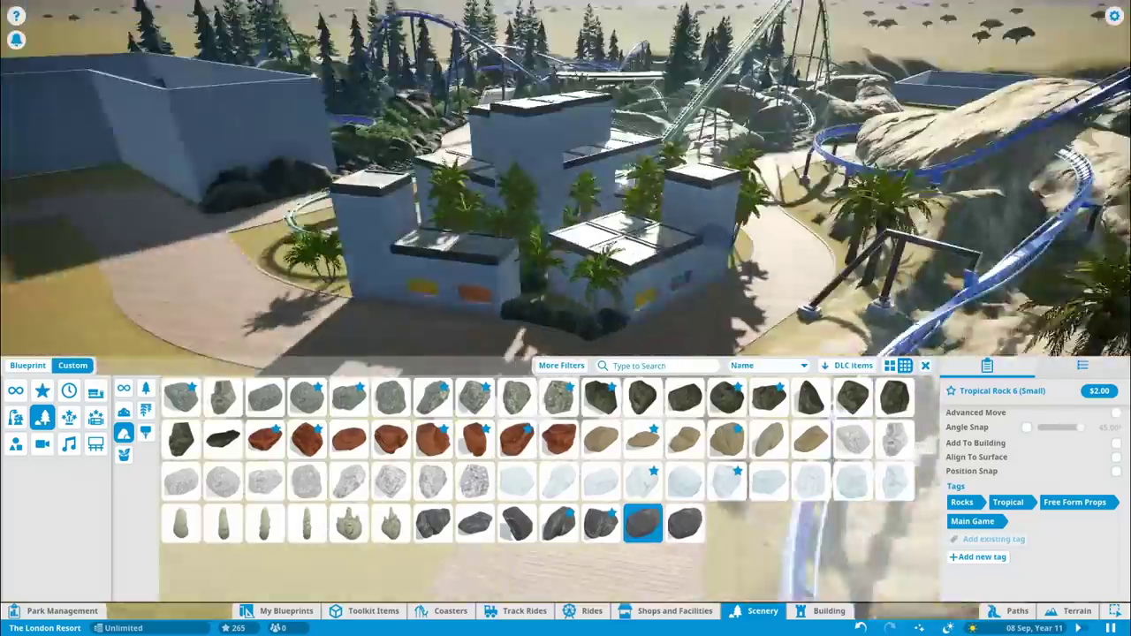
left_click(685, 522)
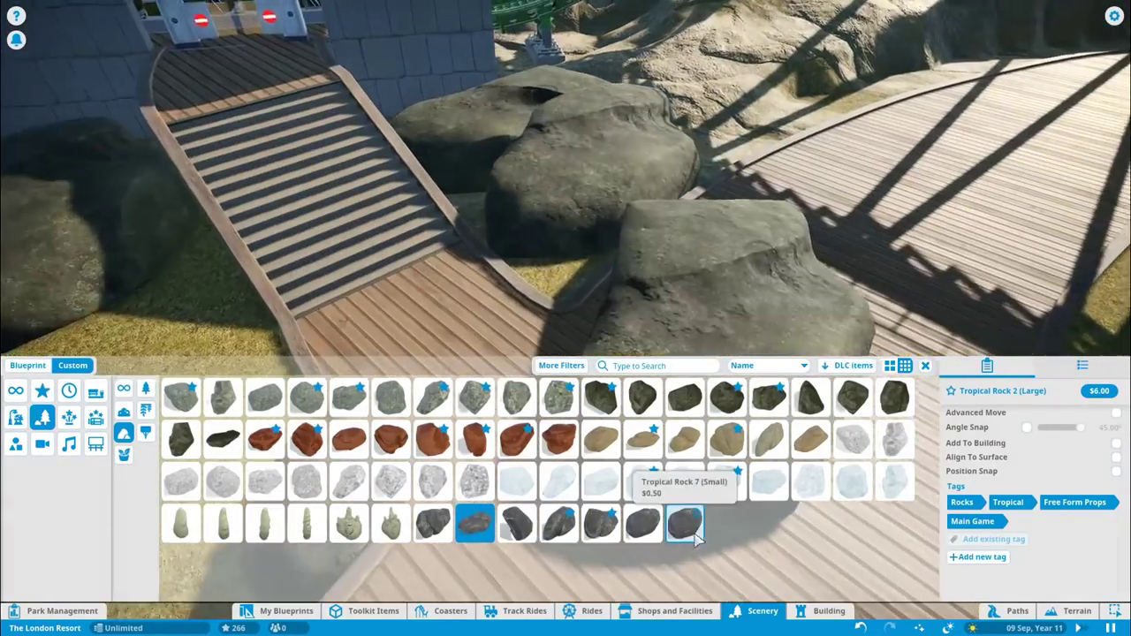
left_click(685, 522)
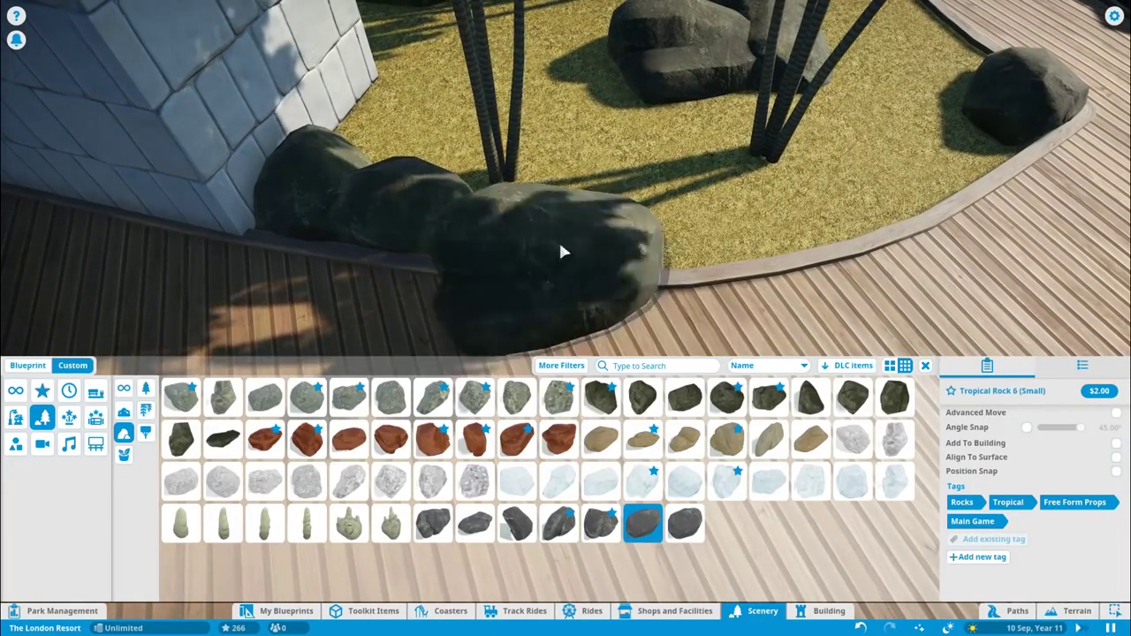
left_click(561, 252)
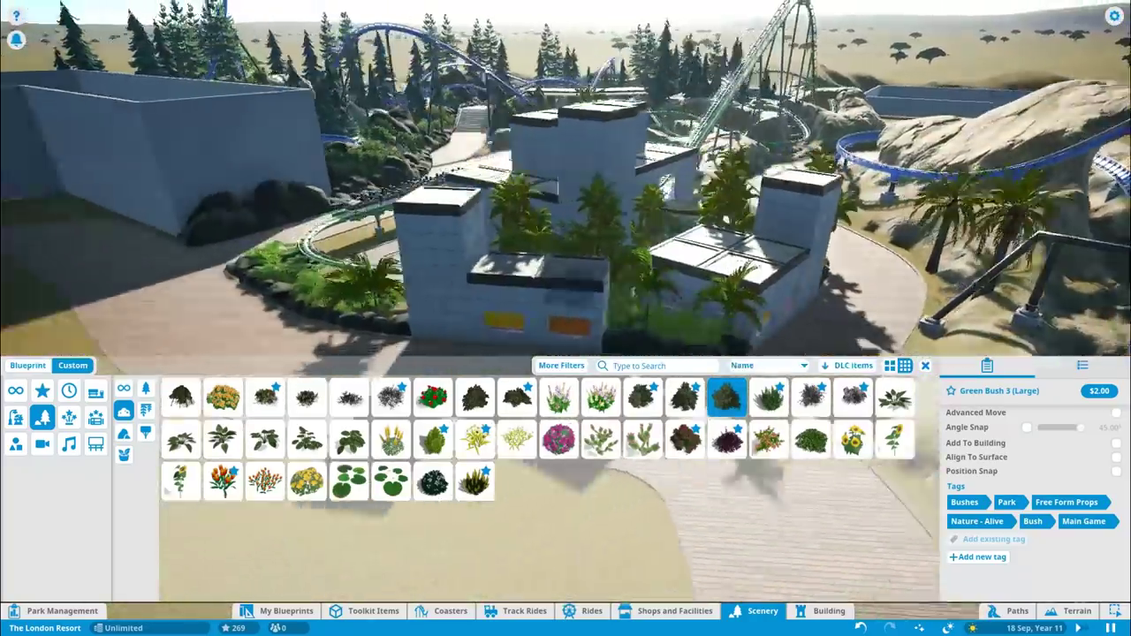
Place large Green Bushes along the coaster track.
scroll(416, 265, "up", 2)
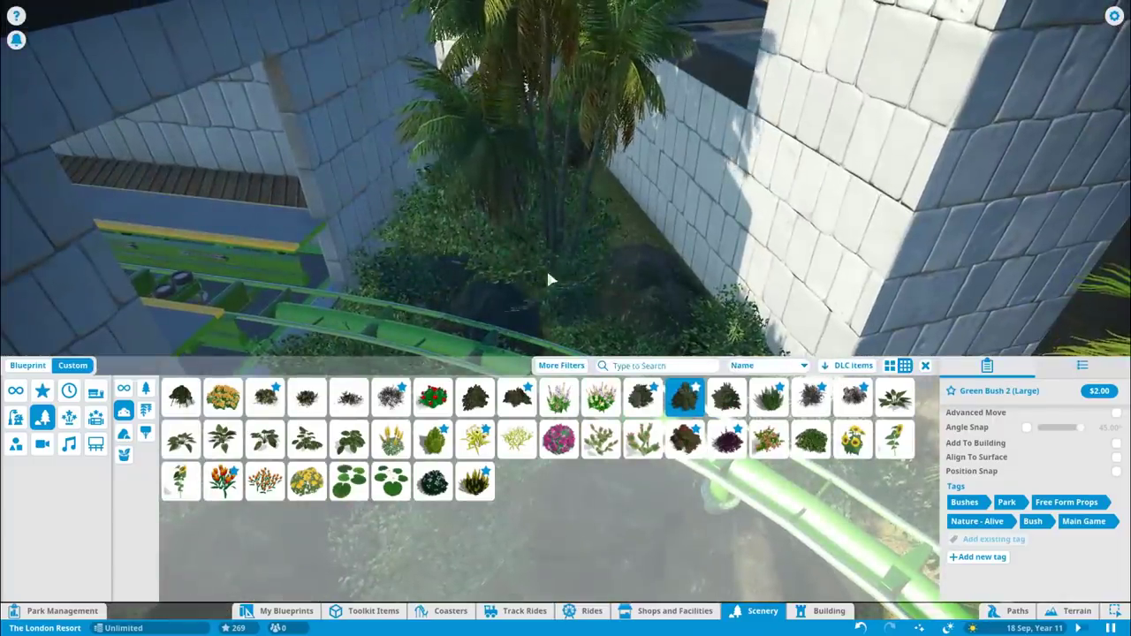
scroll(457, 288, "down", 5)
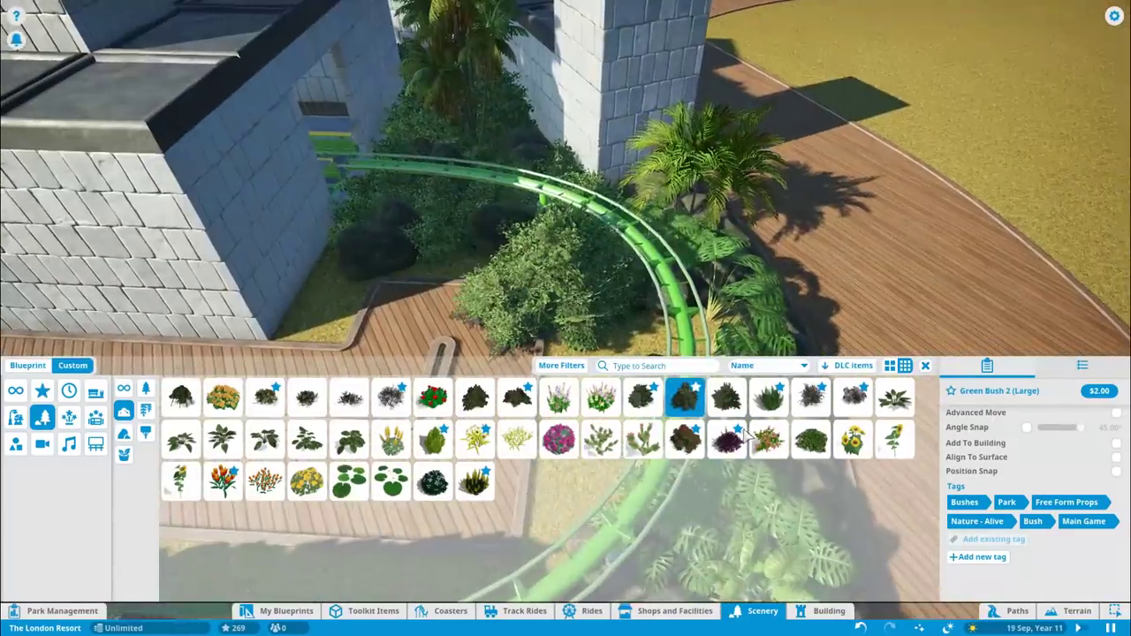
left_click(726, 398)
scroll(537, 232, "up", 5)
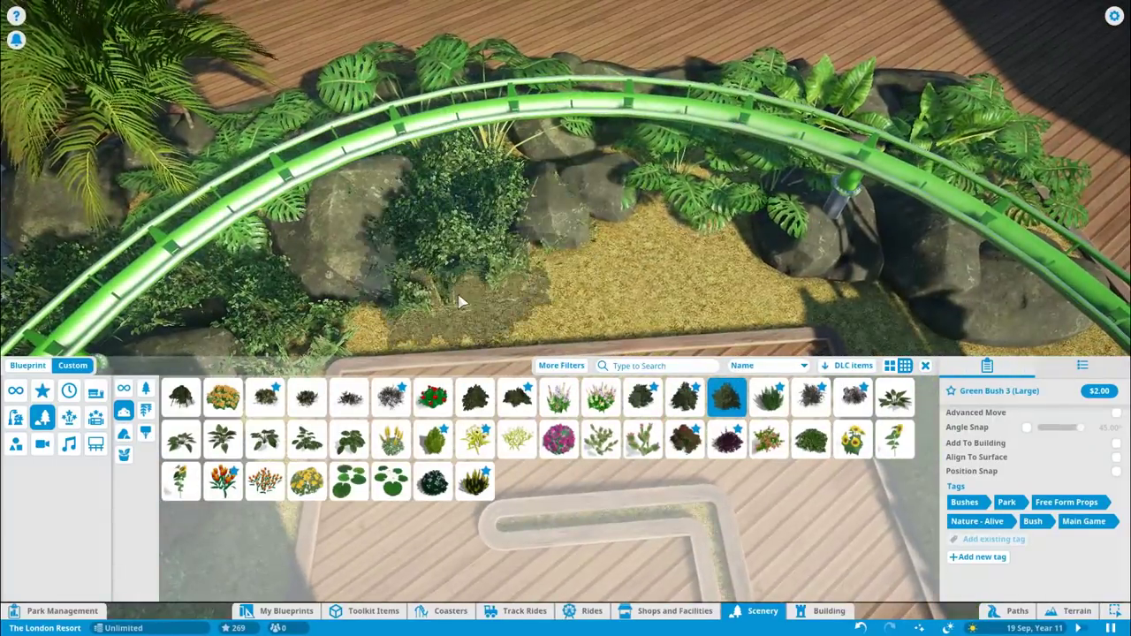
scroll(757, 301, "down", 3)
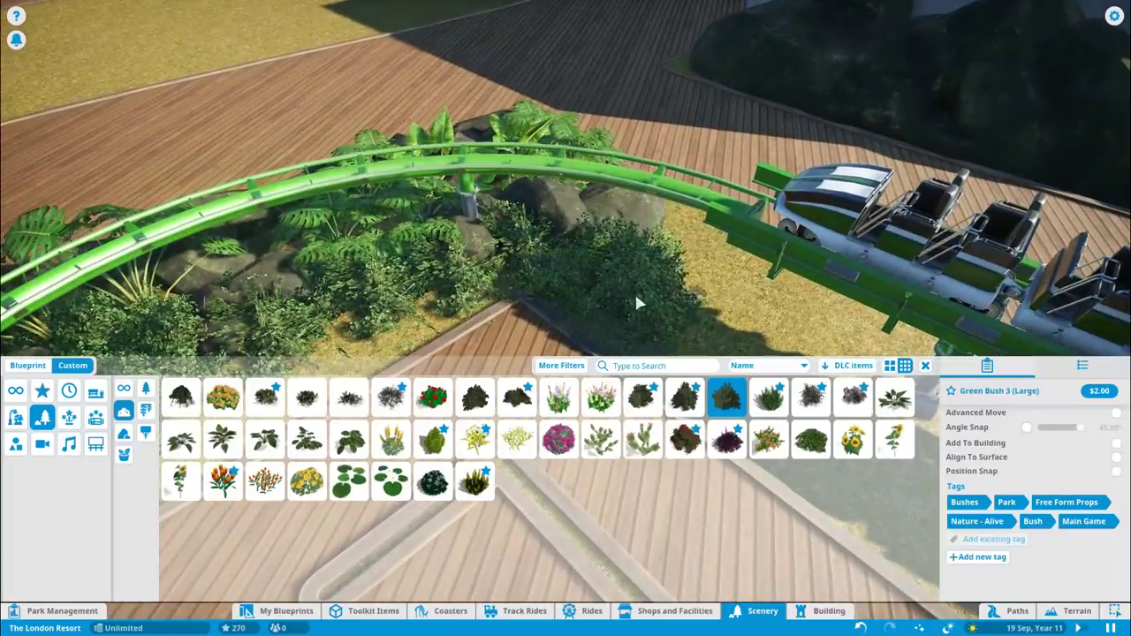
scroll(635, 291, "up", 3)
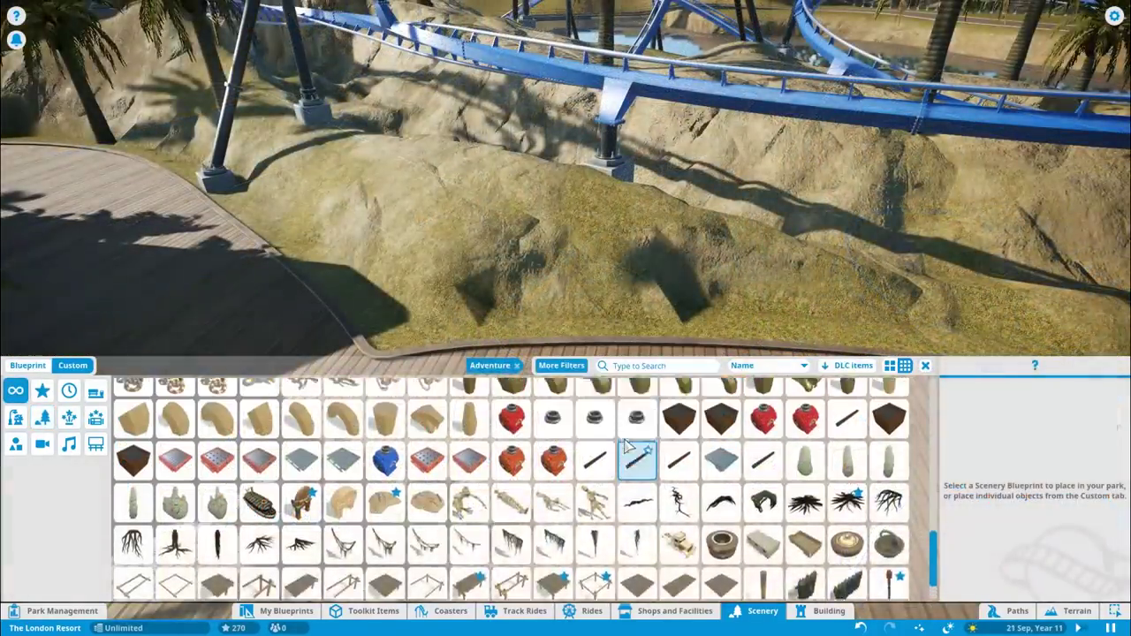
Place an off-road vehicle and stack Wooden Scaffolding Mid 4x4m platforms on the hillside.
scroll(523, 272, "up", 2)
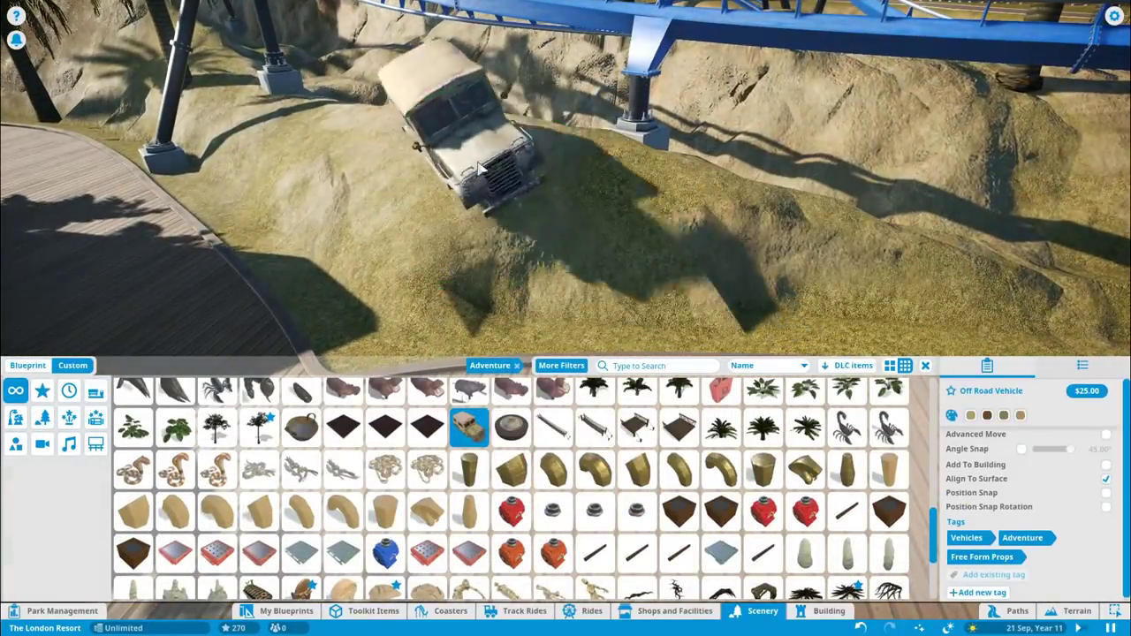
left_click(481, 168)
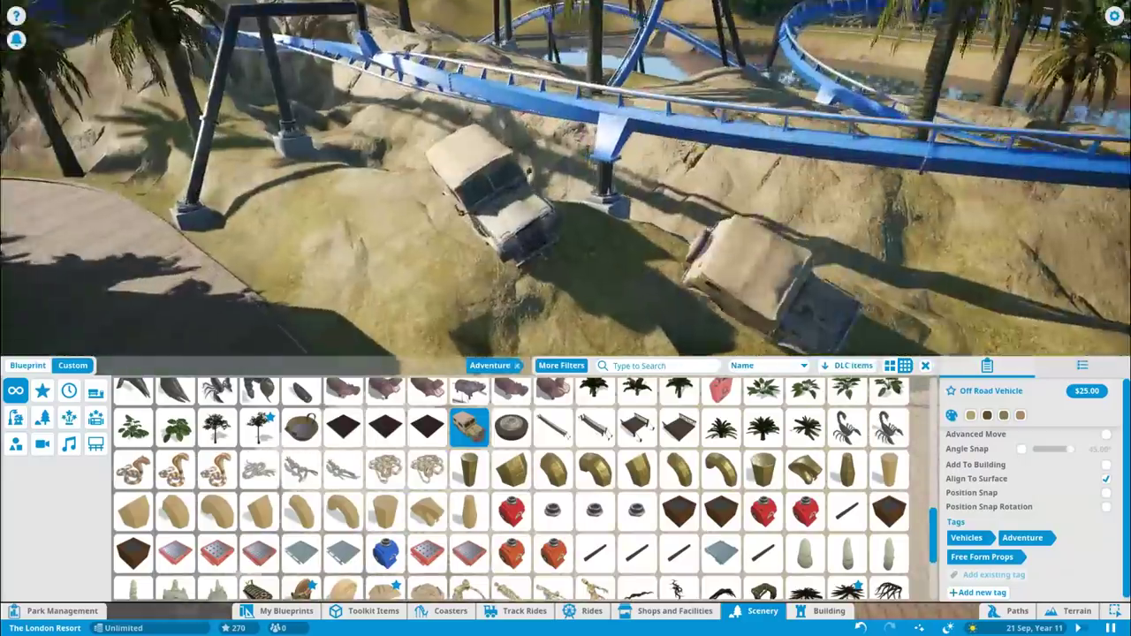
scroll(445, 144, "up", 3)
left_click(511, 427)
scroll(725, 236, "down", 4)
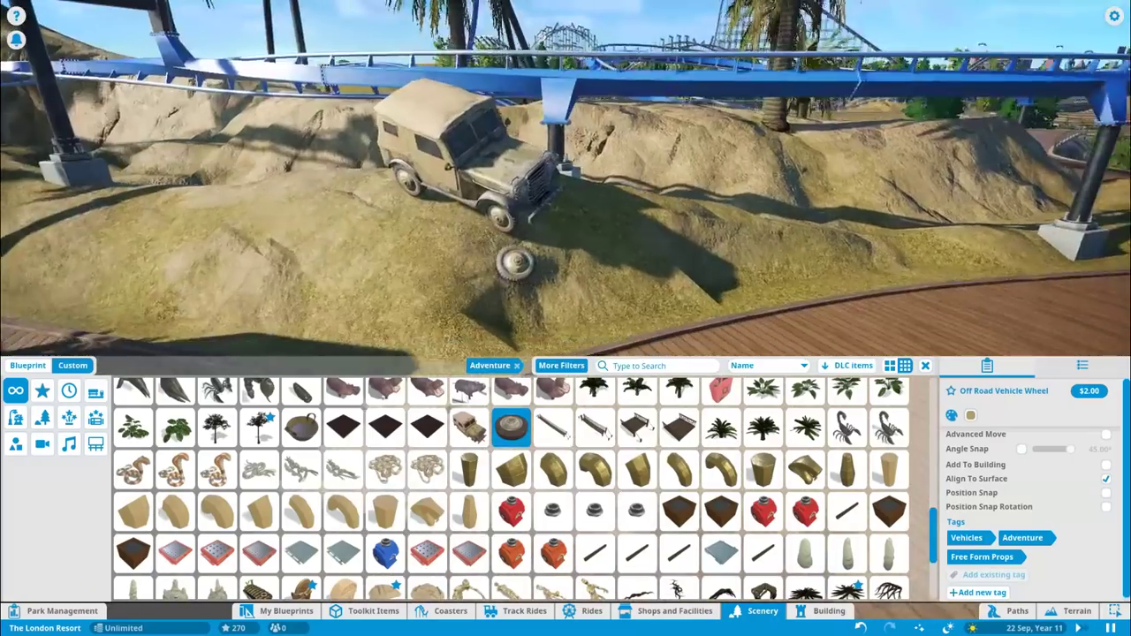
left_click(636, 426)
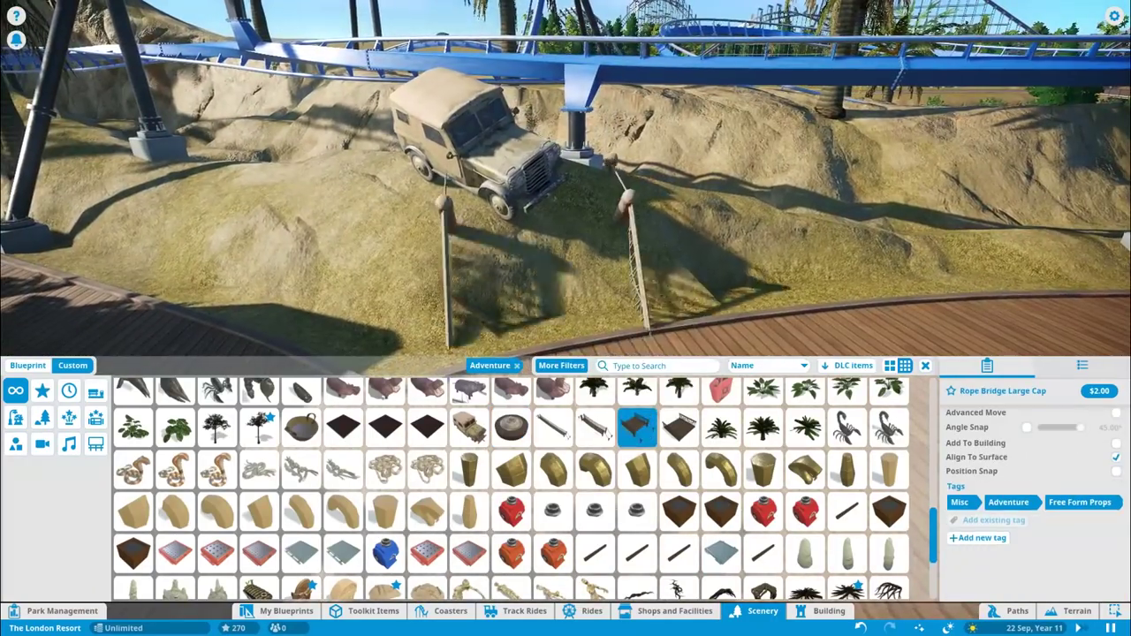
scroll(597, 495, "down", 3)
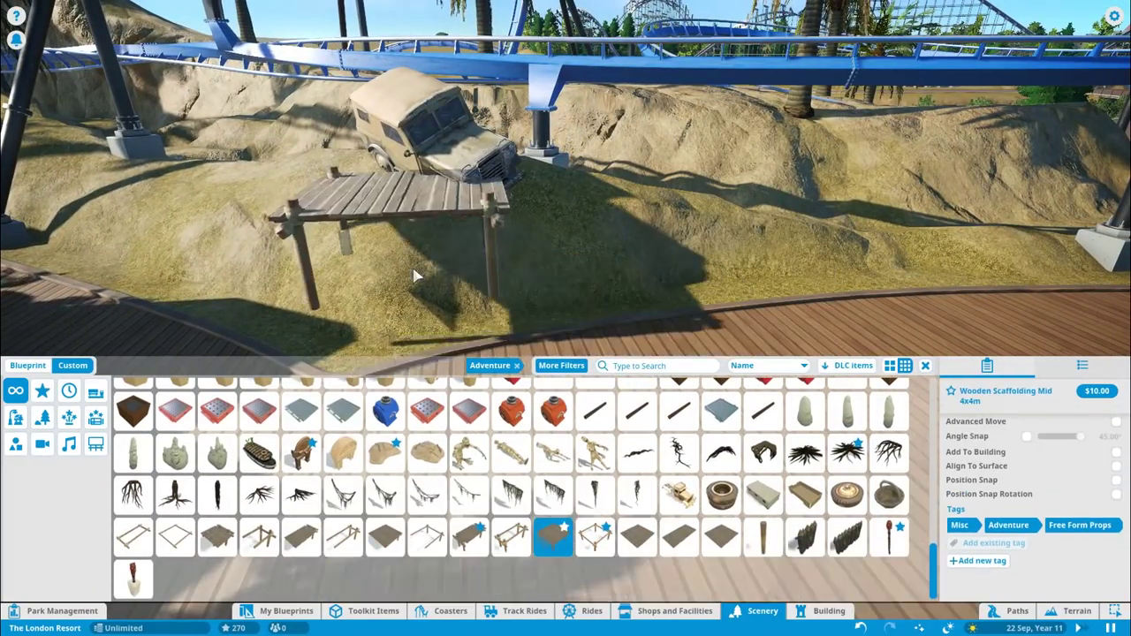
key("q")
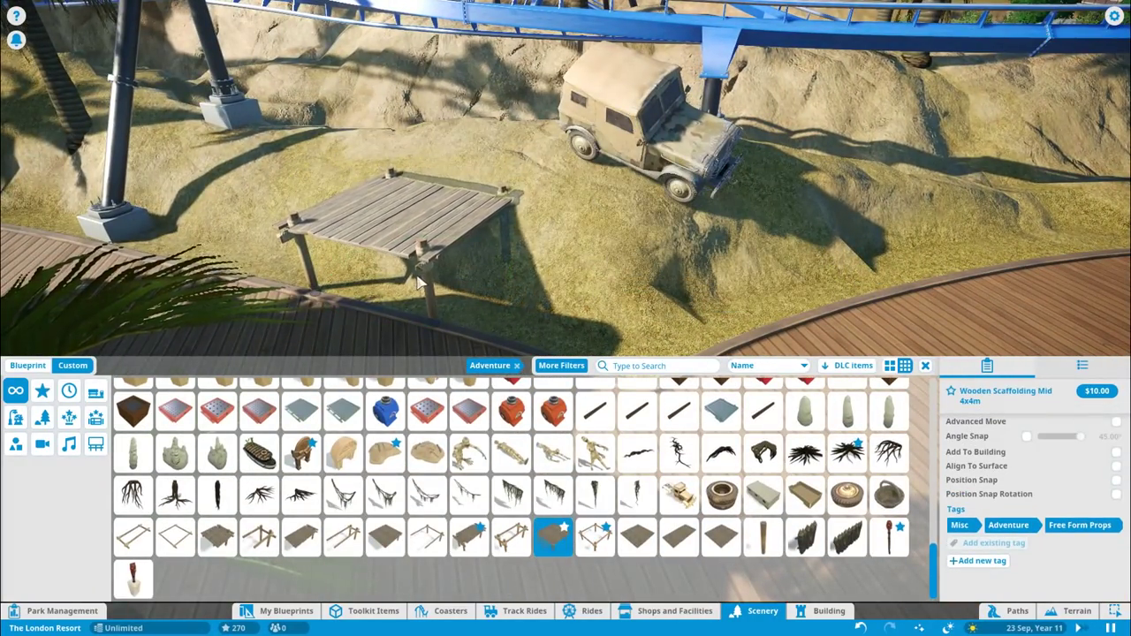
scroll(373, 119, "down", 3)
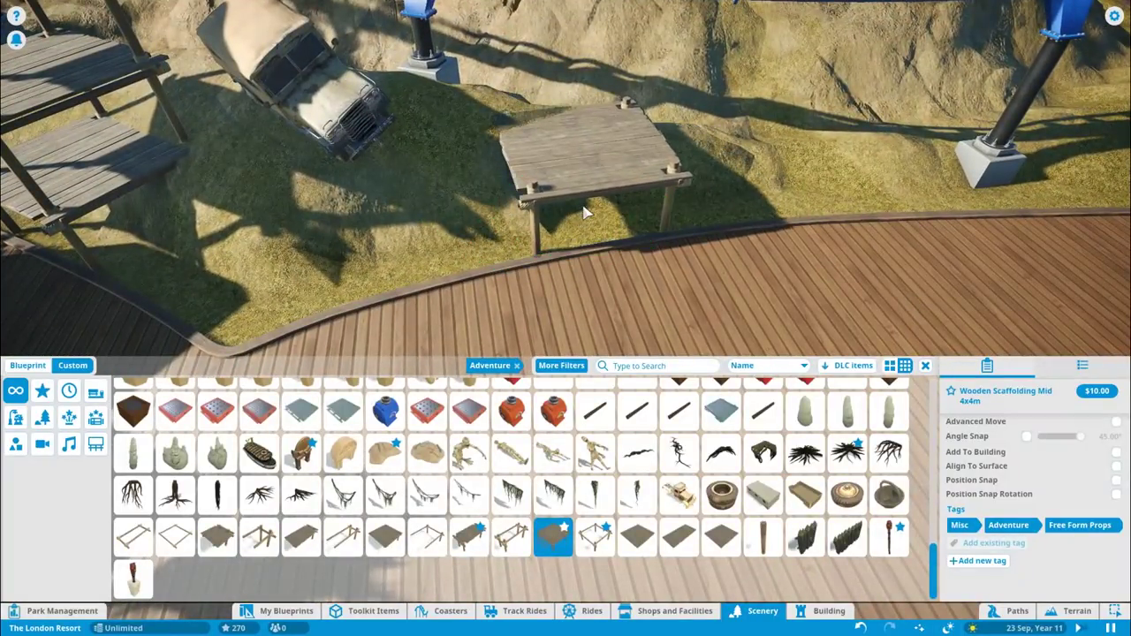
scroll(570, 176, "down", 3)
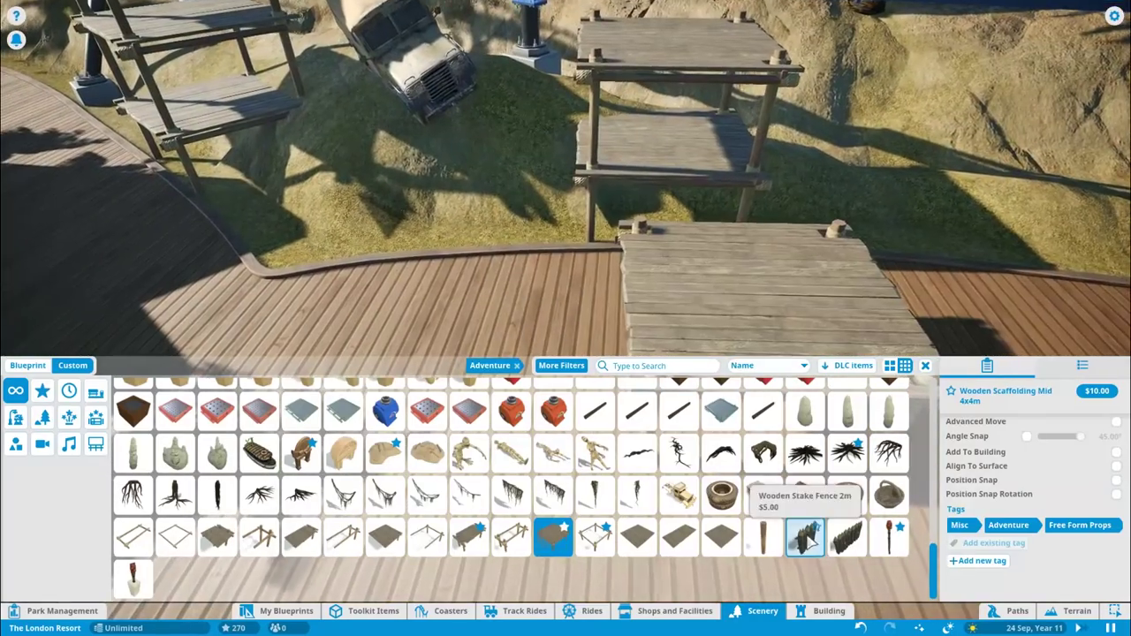
Place Wooden Stake Fence 4m pieces, rotated to follow the boardwalk edge.
left_click(847, 536)
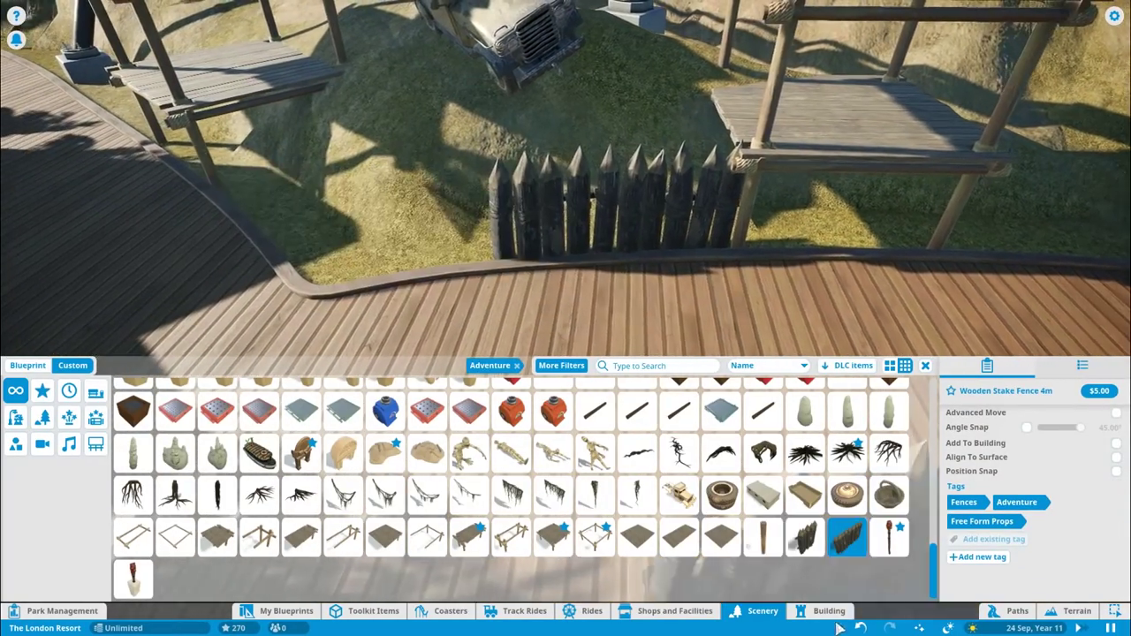
left_click_drag(523, 288, 434, 290)
key("e")
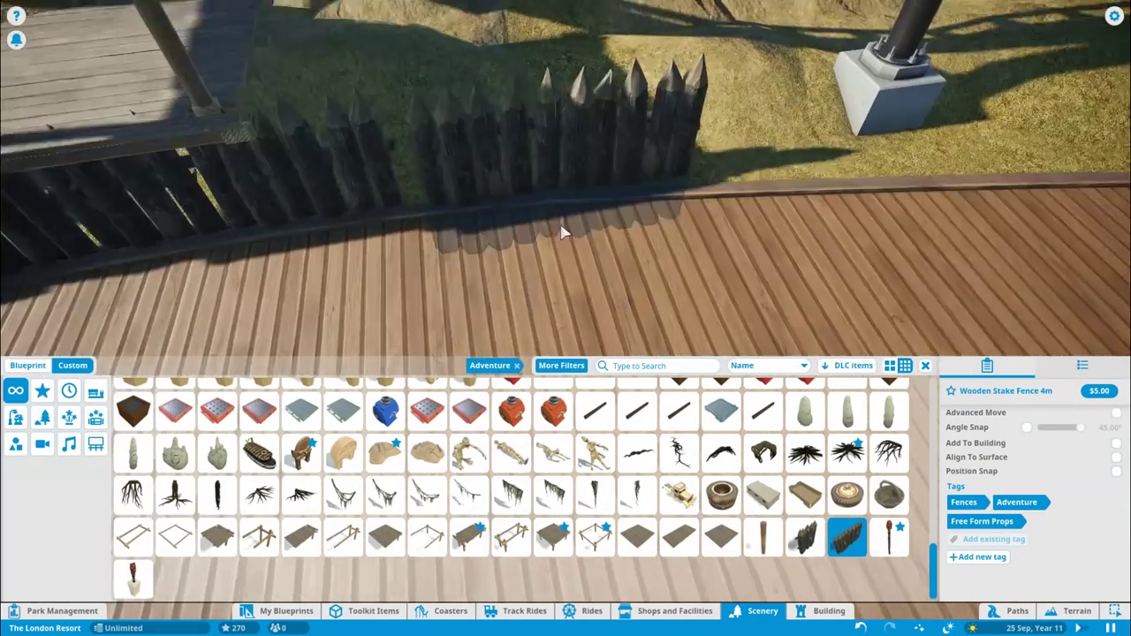
left_click_drag(563, 232, 570, 256)
scroll(624, 274, "down", 10)
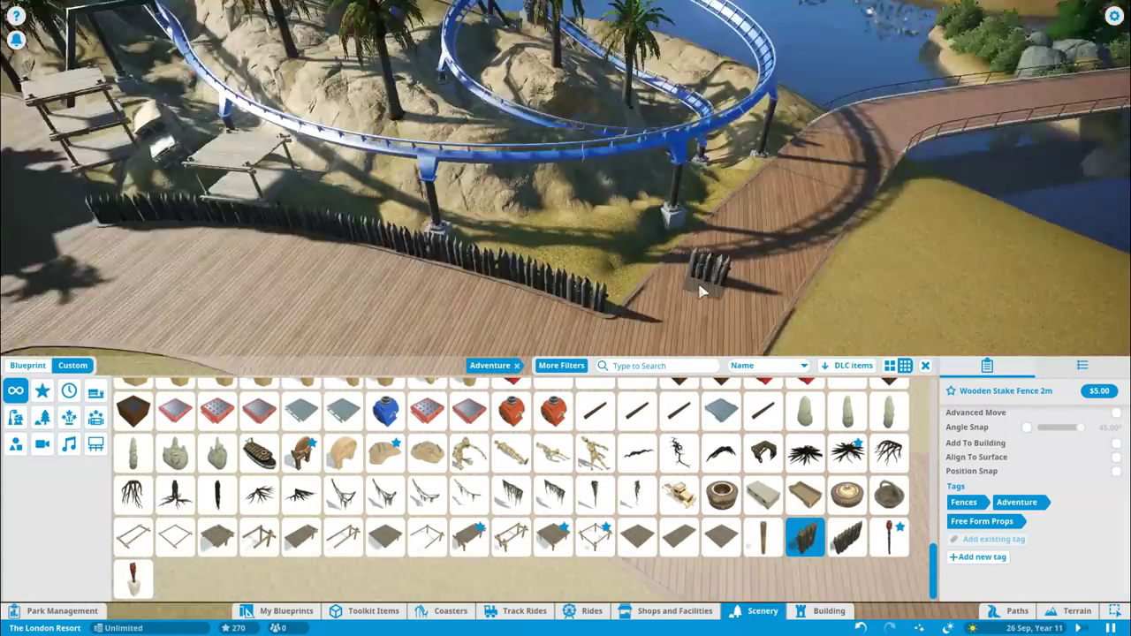
Stack extra wooden scaffolding platforms near the coaster.
left_click(805, 537)
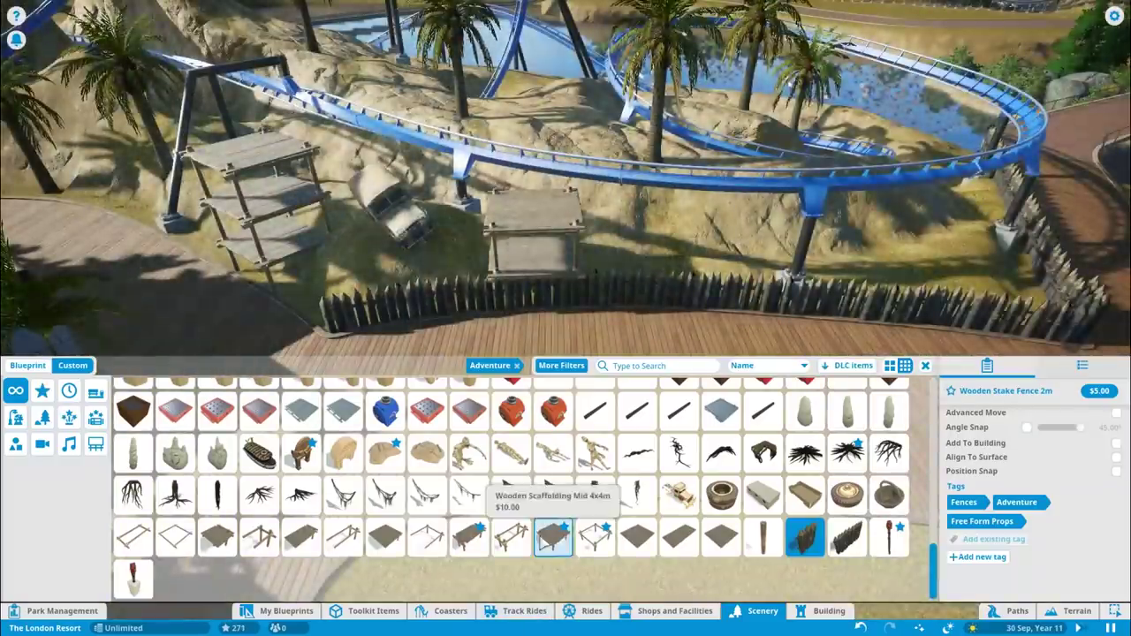
left_click(553, 537)
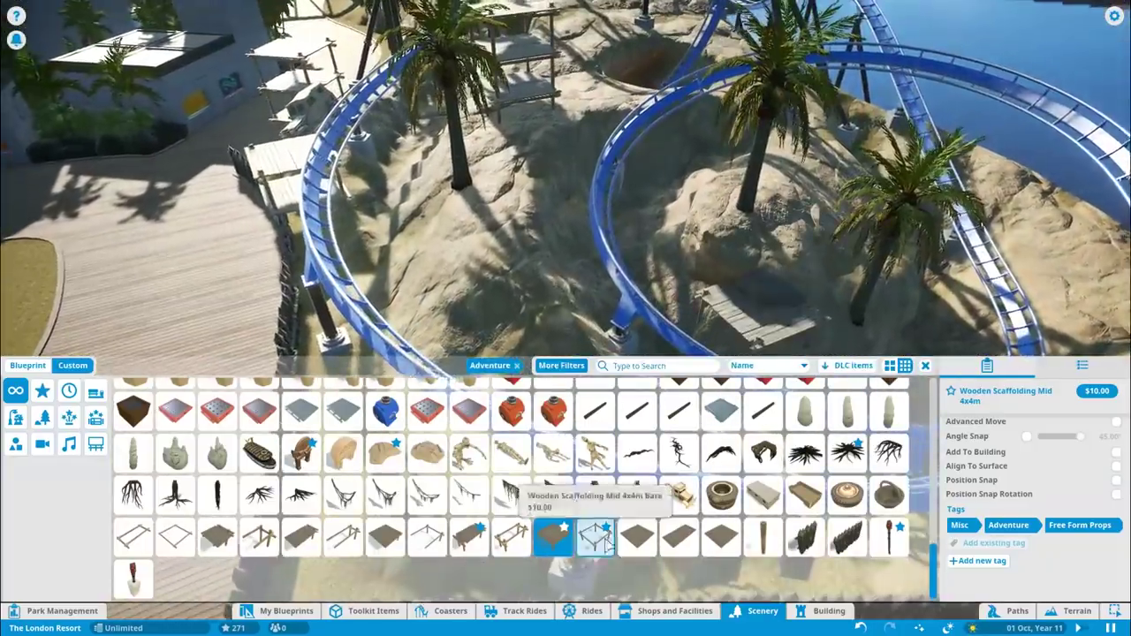
left_click(595, 537)
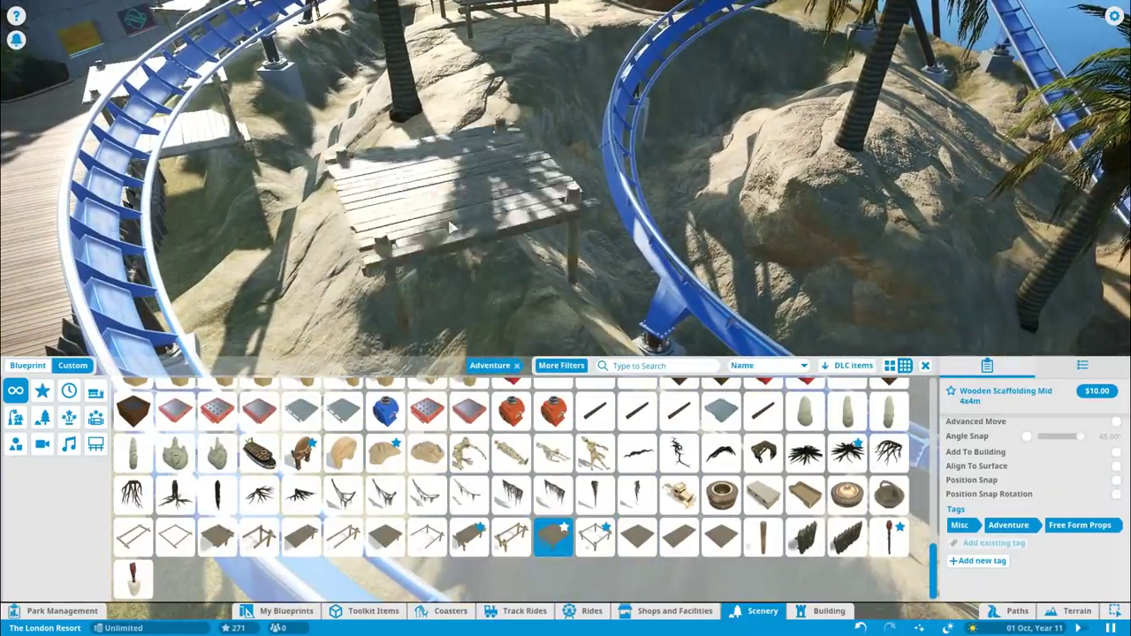
scroll(437, 262, "down", 5)
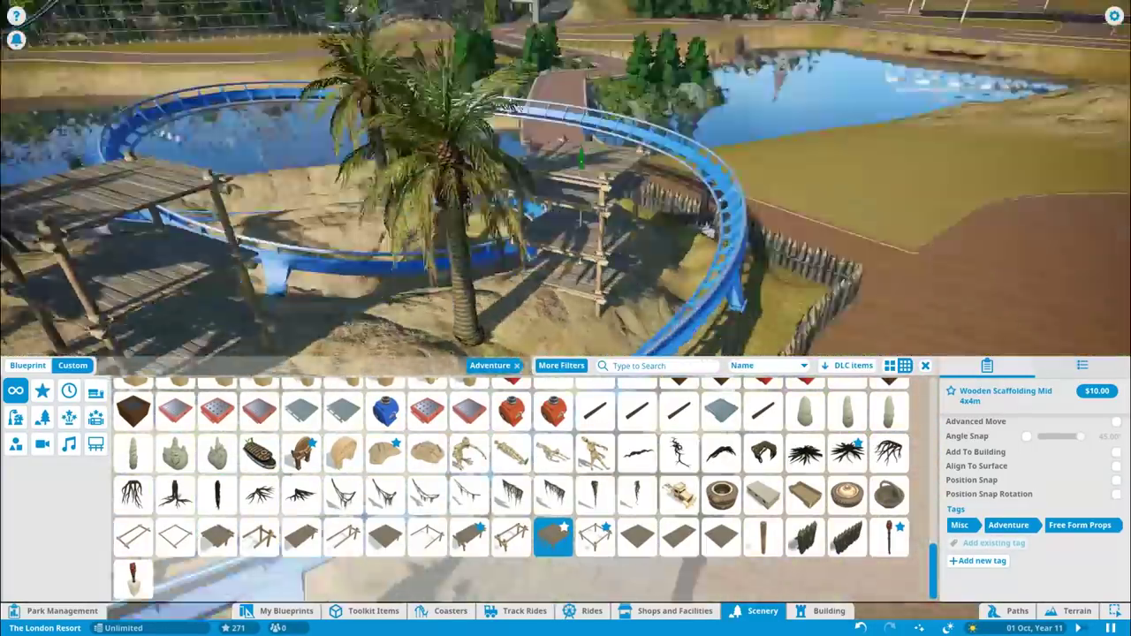
right_click(589, 223)
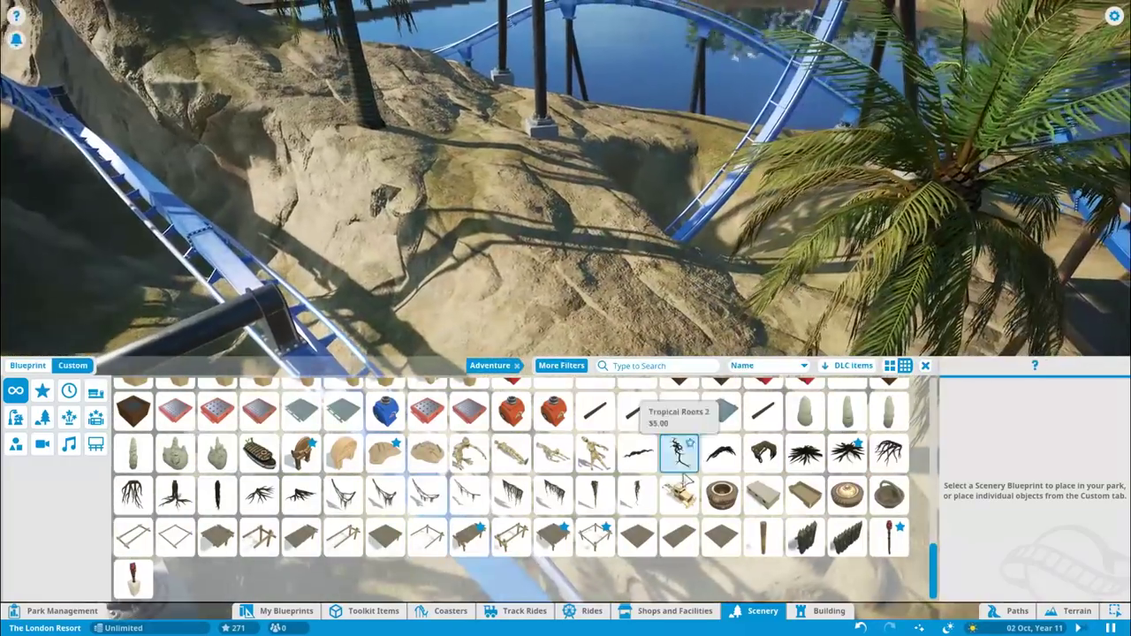
Attach a Truck Double Wheel to the Truck Chassis on the hill.
left_click(683, 484)
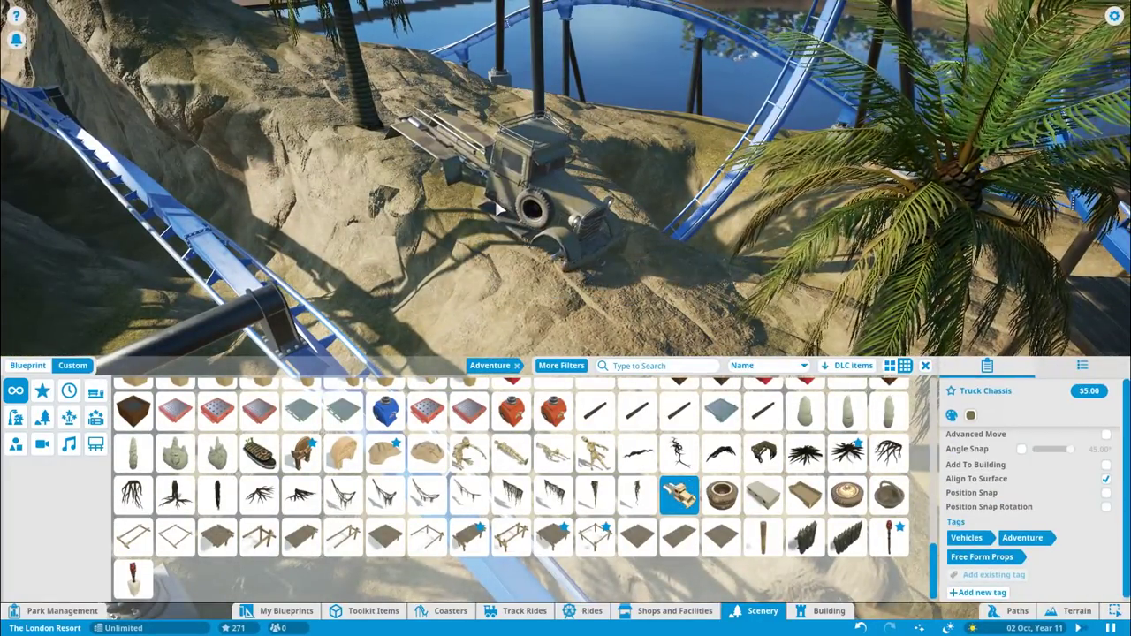
left_click(416, 203)
left_click_drag(704, 268, 455, 265)
left_click(411, 276)
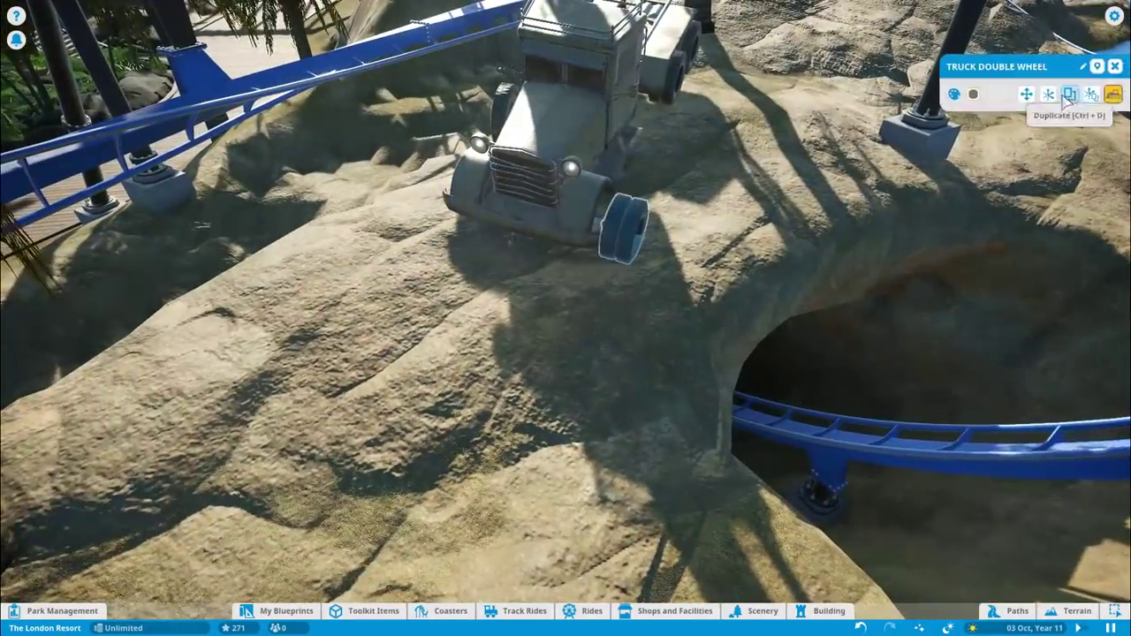
Clear the Adventure filter and place a large Tropical Rock from Nature > Rocks.
scroll(566, 318, "down", 10)
scroll(565, 318, "up", 10)
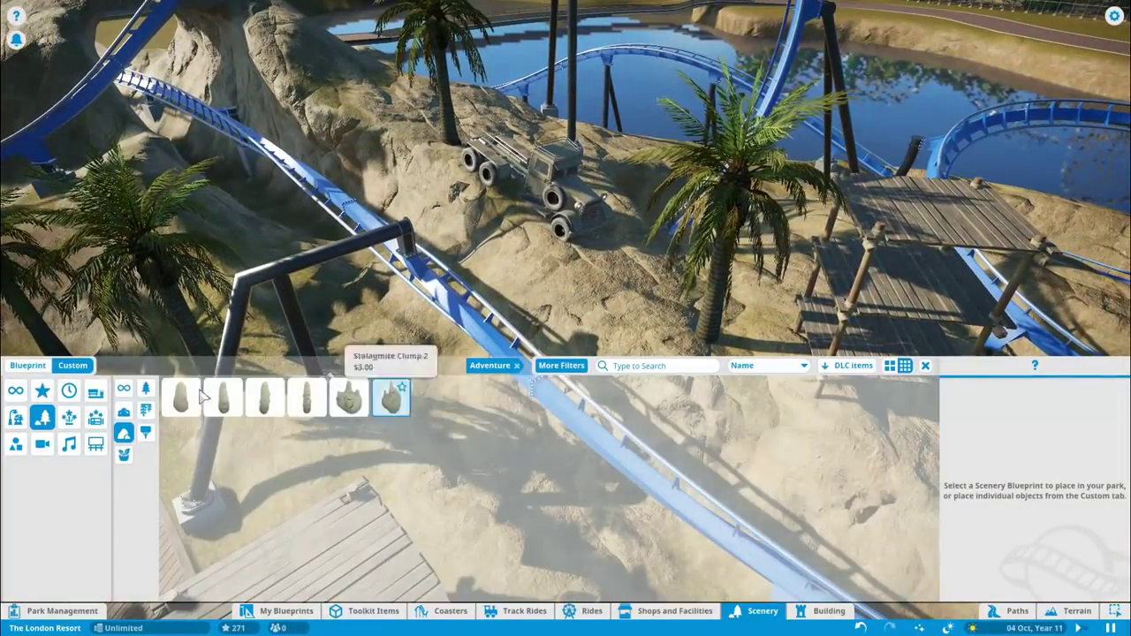
left_click(518, 366)
left_click(896, 396)
left_click(123, 433)
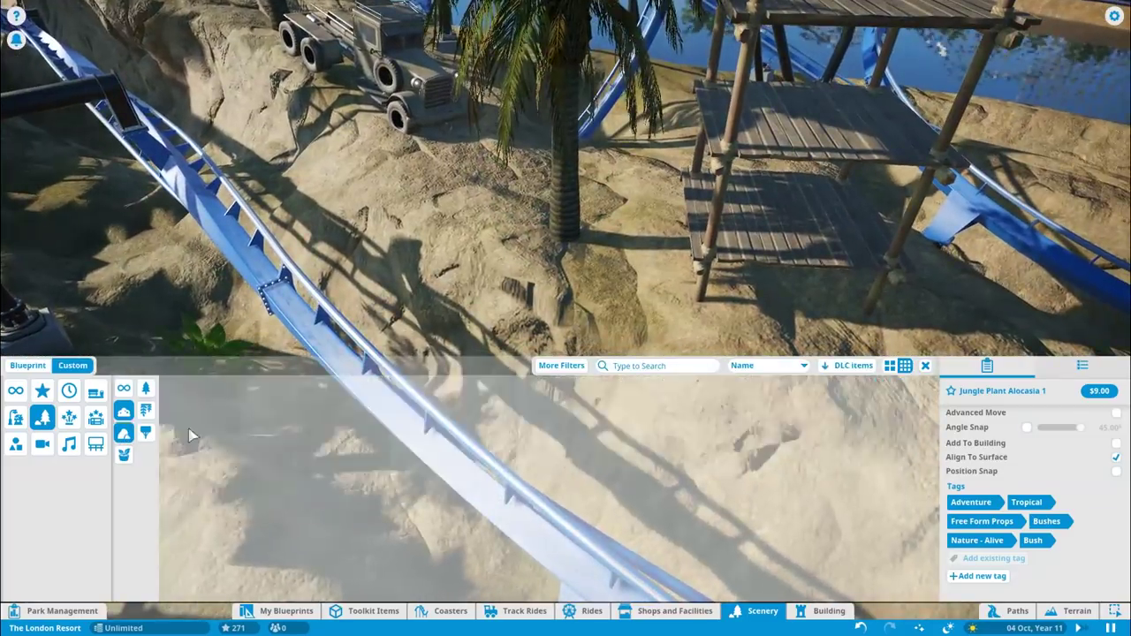
left_click(433, 522)
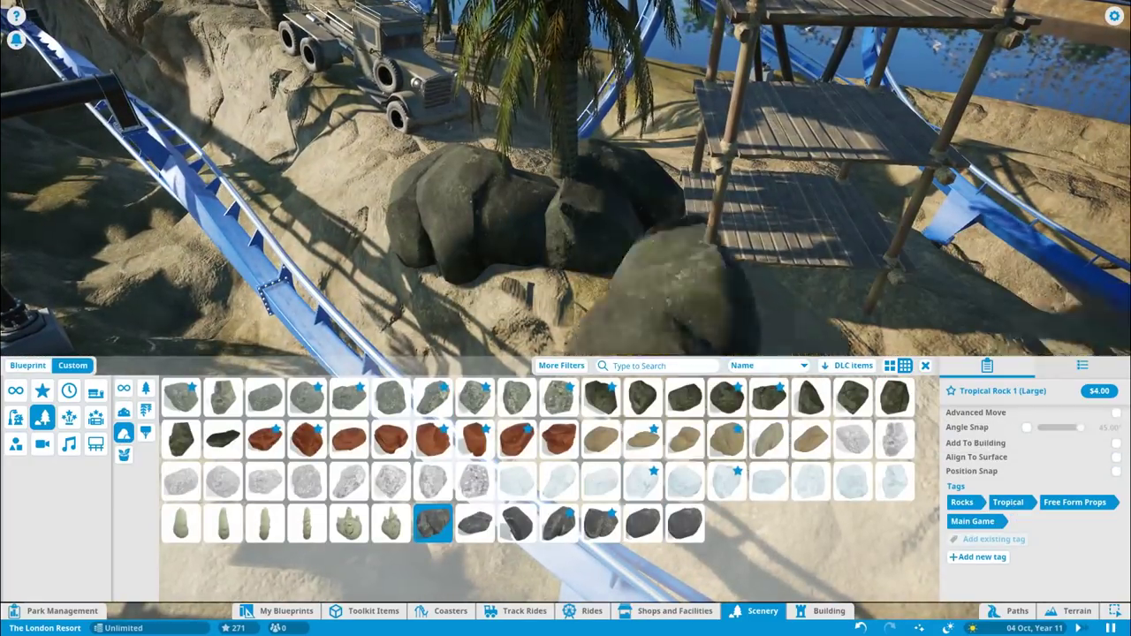
scroll(584, 223, "down", 3)
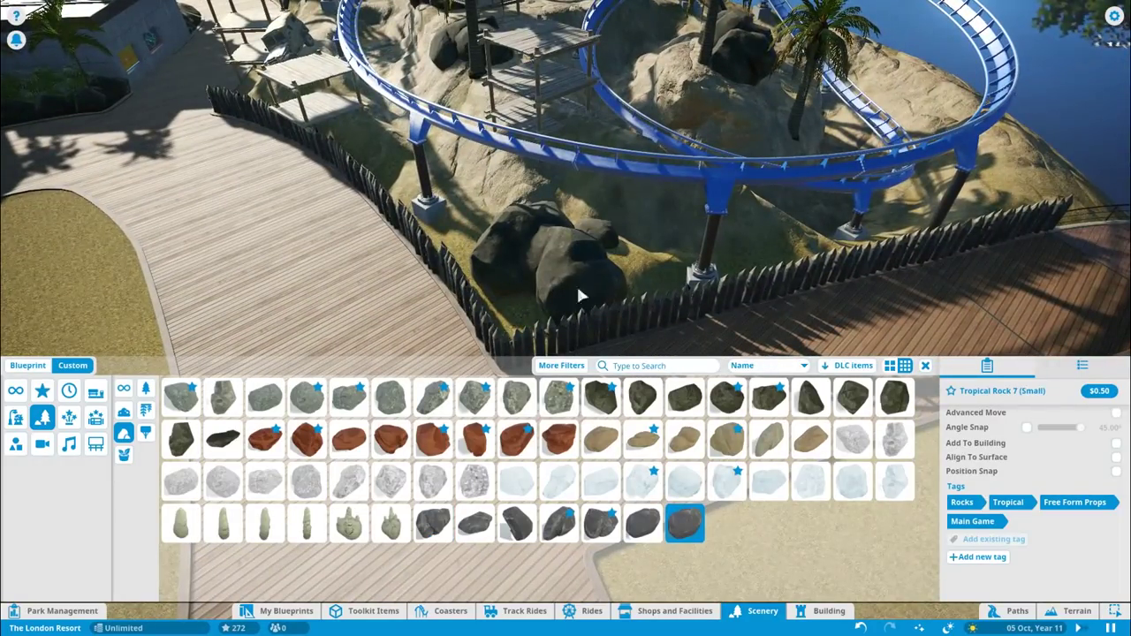
scroll(532, 312, "down", 5)
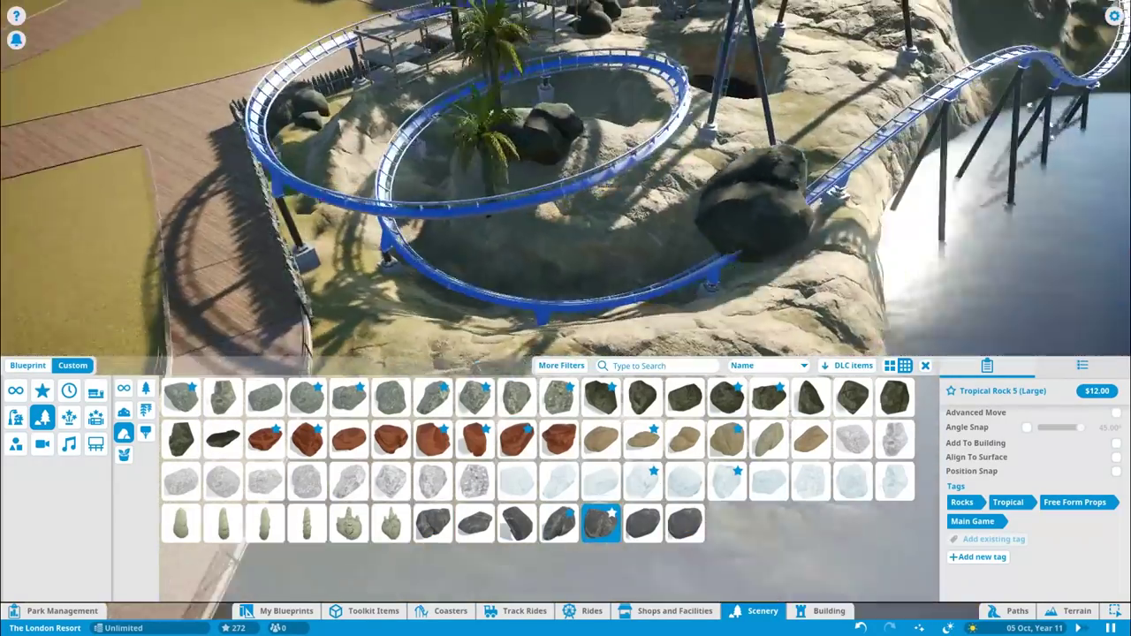
scroll(718, 187, "up", 4)
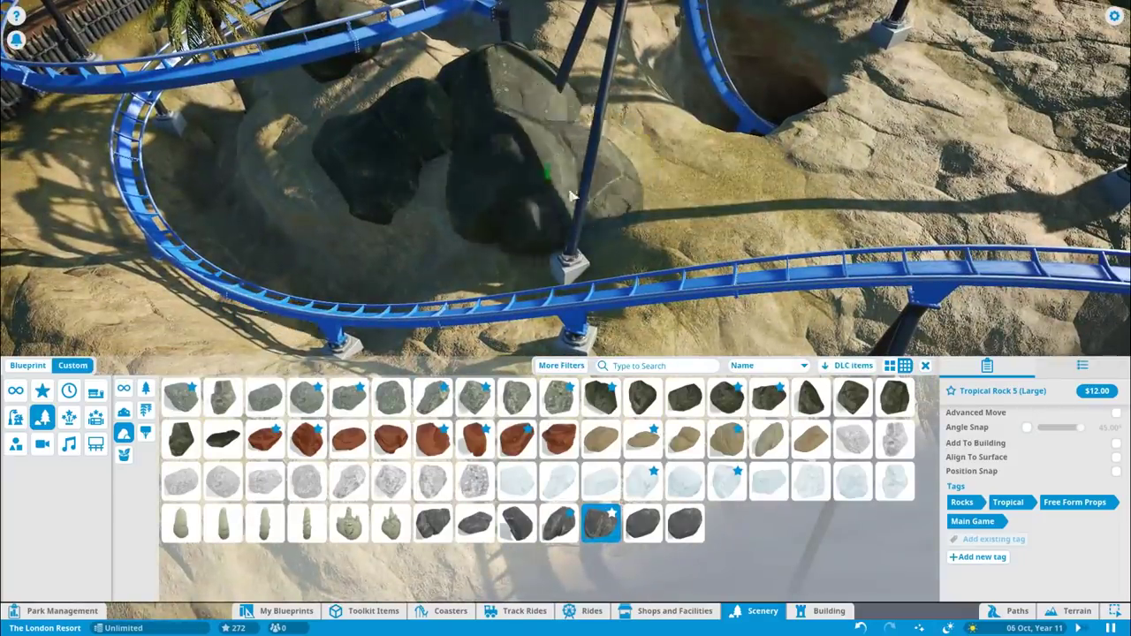
Scatter Tropical Rock 6 (Small) and Tropical Rock 4 (Large) around the coaster supports.
left_click(644, 524)
scroll(434, 231, "down", 5)
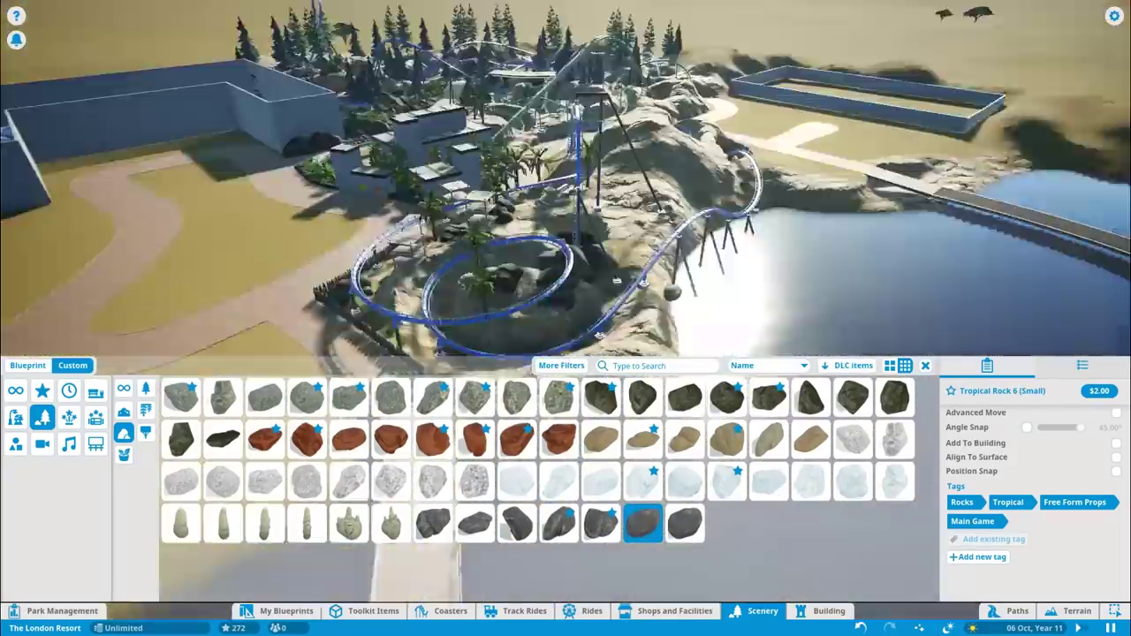
scroll(475, 245, "up", 5)
scroll(475, 245, "down", 3)
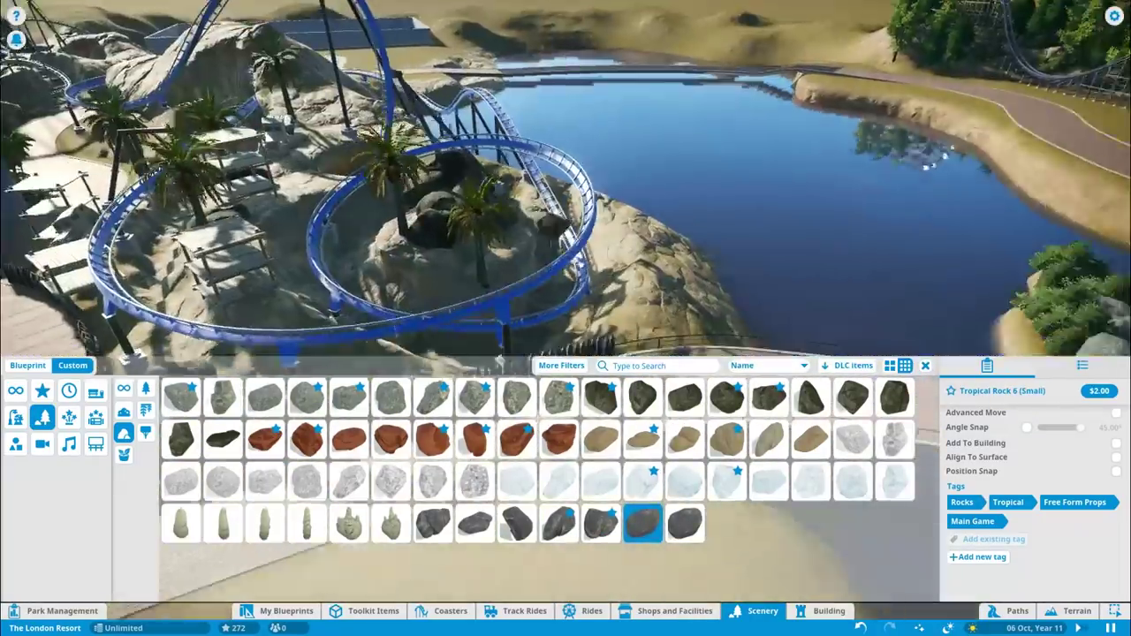
left_click(559, 523)
scroll(536, 227, "up", 3)
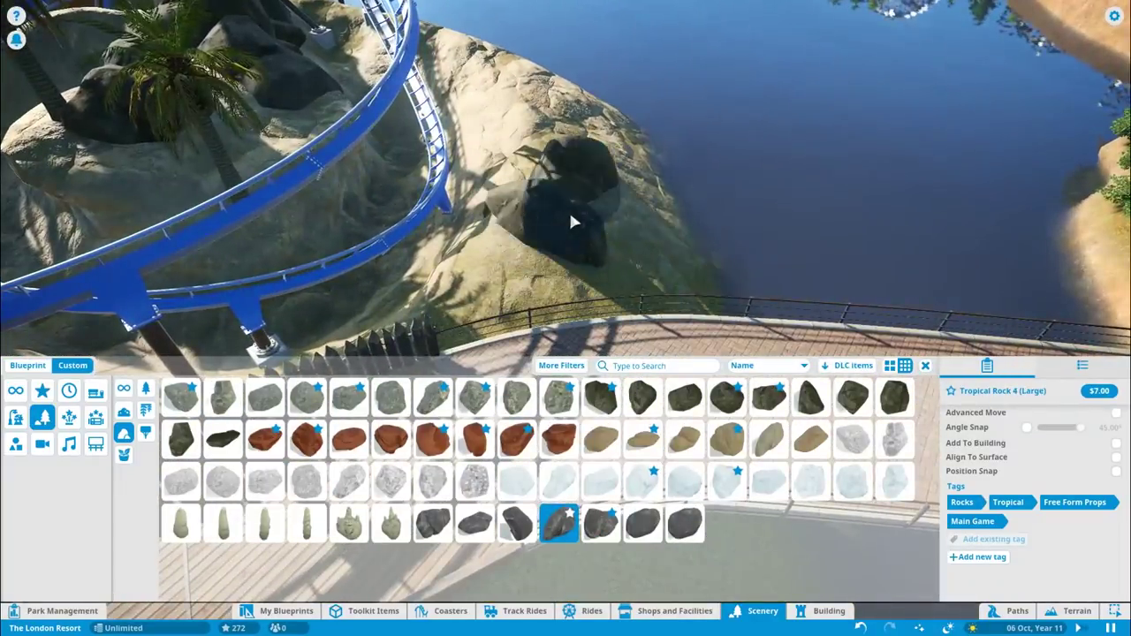
scroll(572, 221, "down", 6)
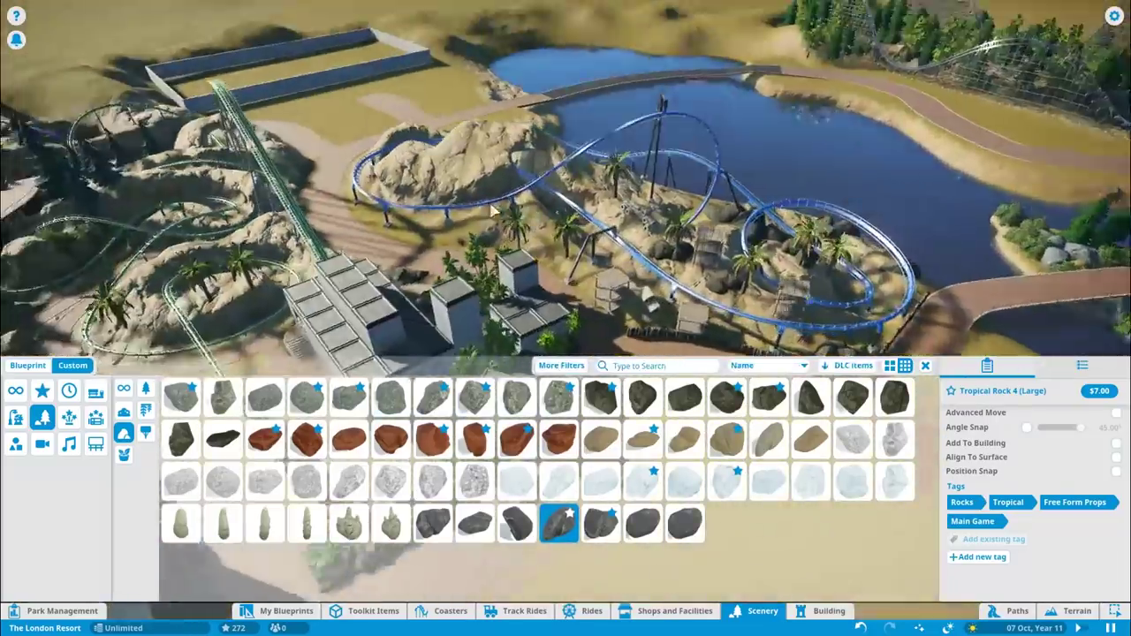
scroll(495, 210, "up", 5)
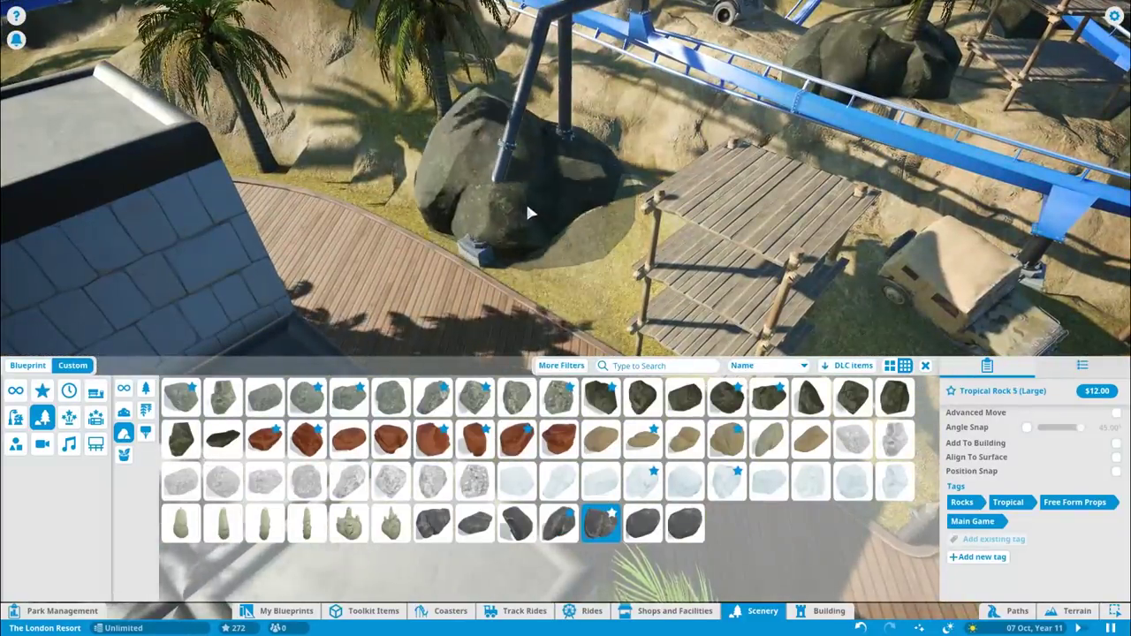
scroll(523, 209, "down", 2)
scroll(466, 217, "up", 5)
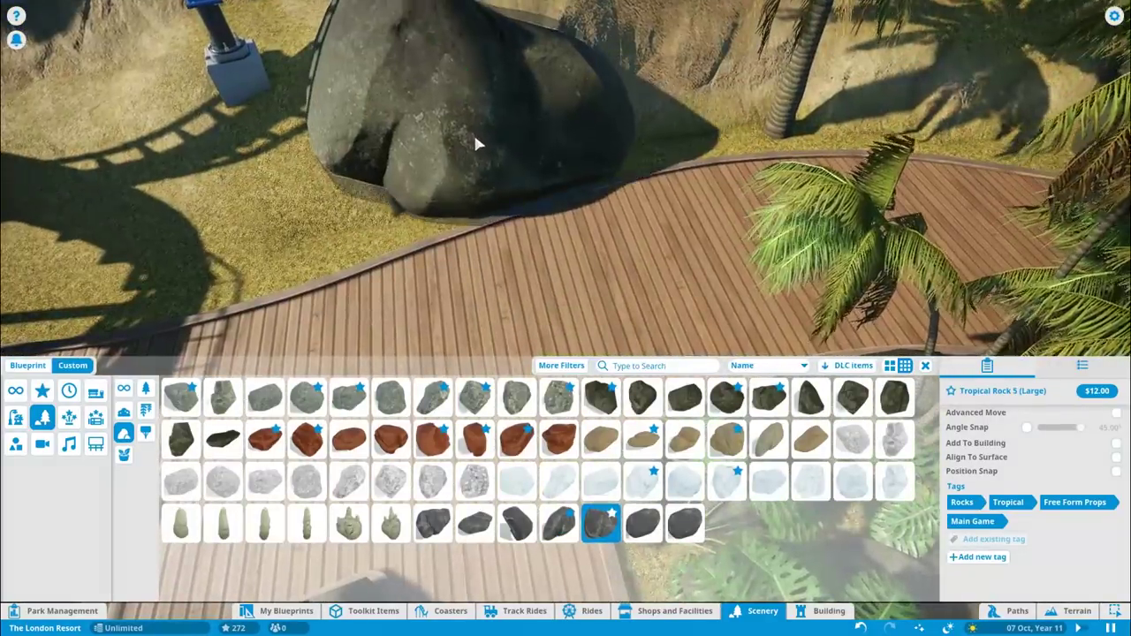
left_click(642, 522)
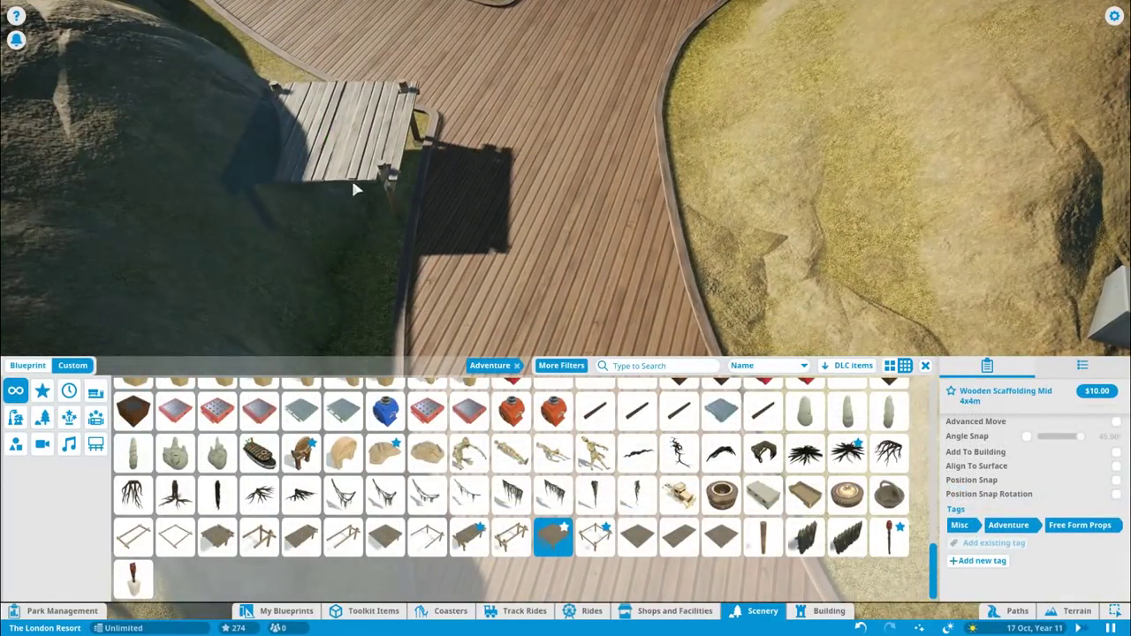
Confirm the scaffolding deck, then slide it sideways over the boardwalk.
scroll(366, 169, "down", 5)
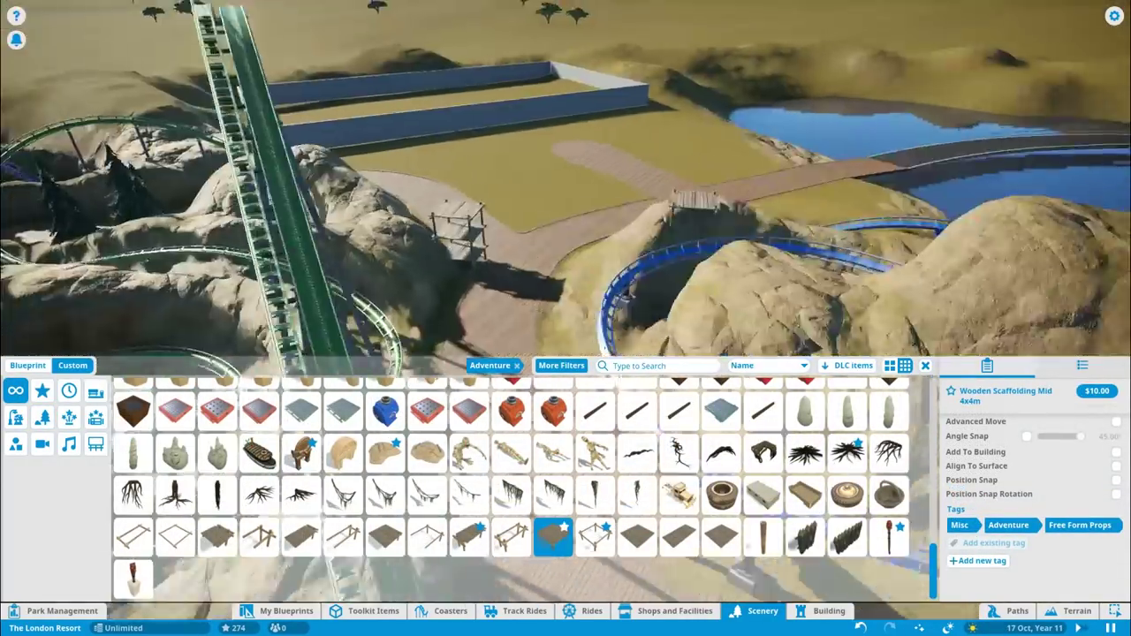
scroll(544, 298, "up", 5)
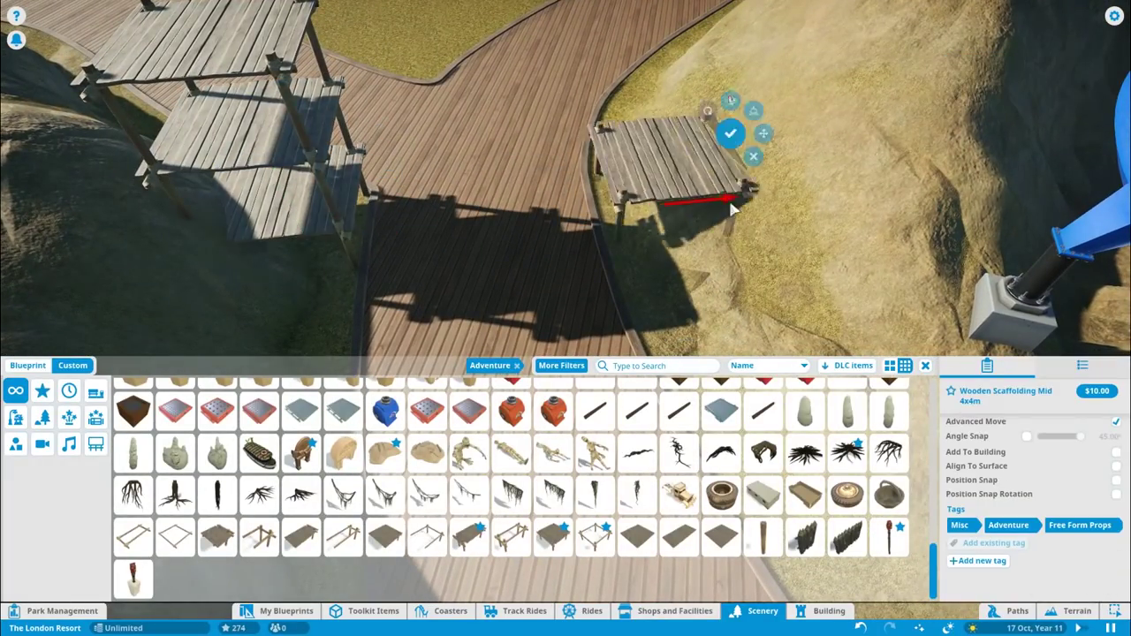
left_click(727, 132)
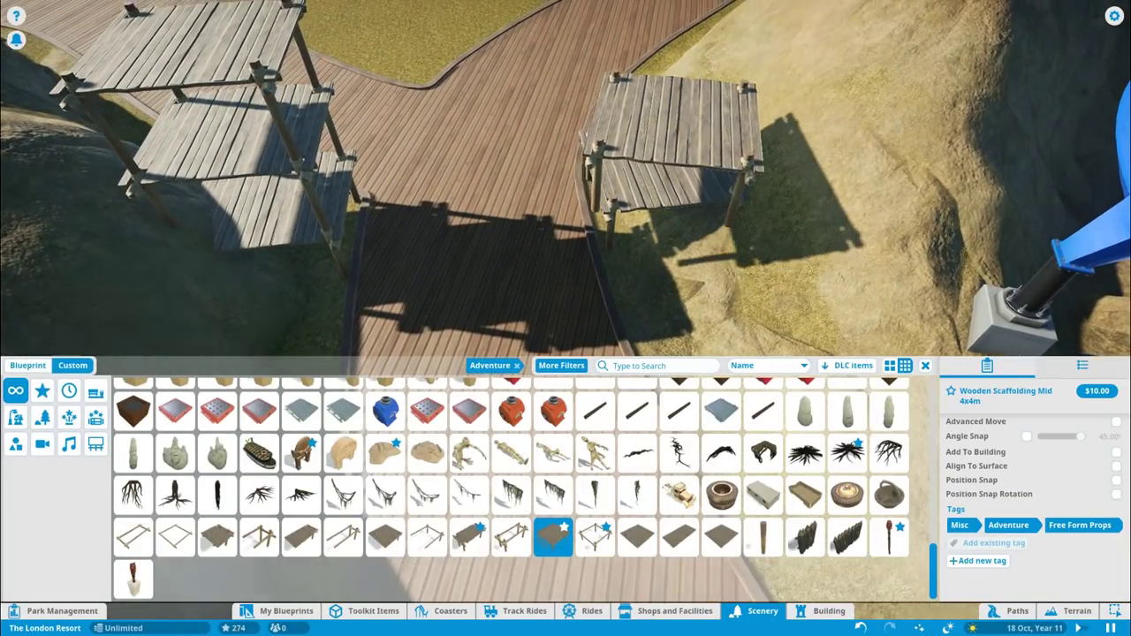
left_click(643, 190)
scroll(644, 190, "down", 3)
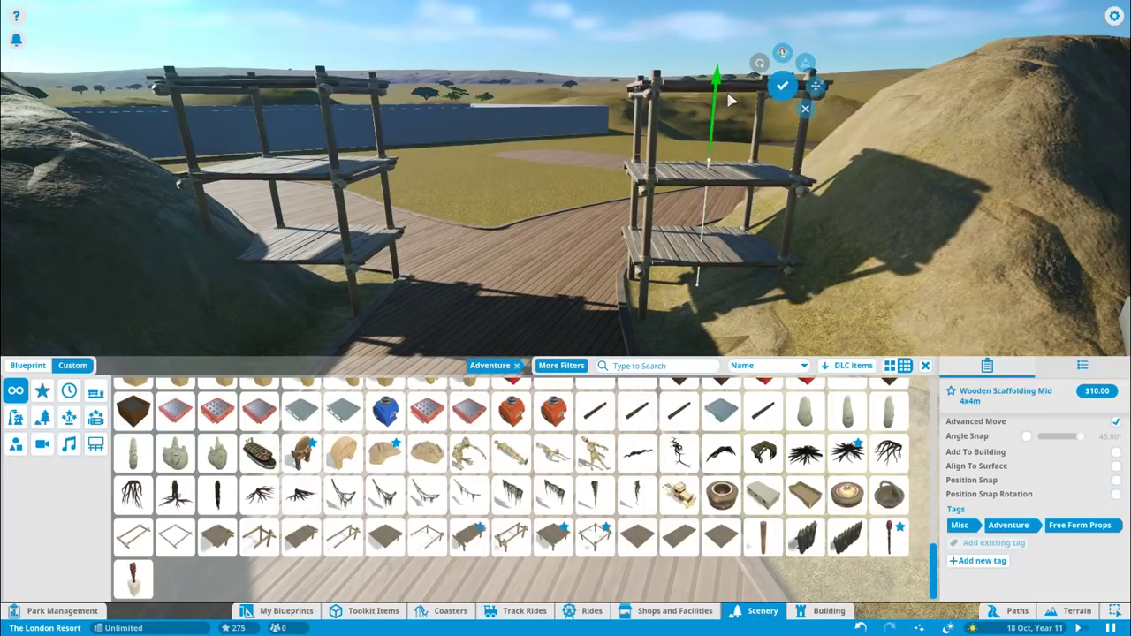
scroll(756, 99, "up", 2)
left_click_drag(481, 159, 604, 91)
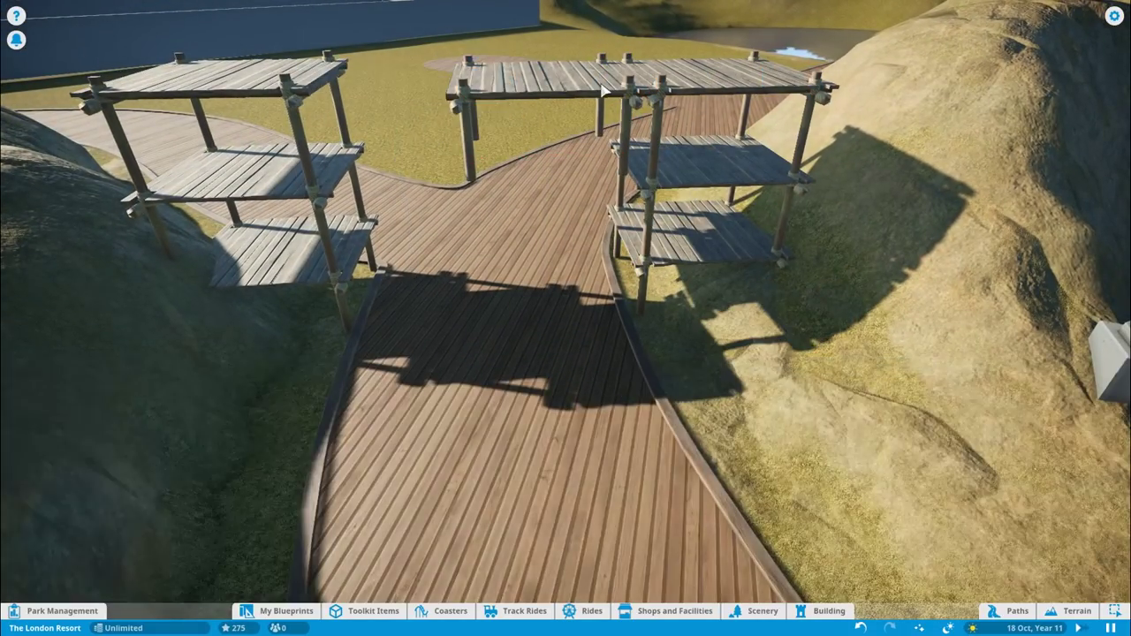
Duplicate the scaffolding and confirm it bridging the boardwalk between both towers.
left_click(1091, 93)
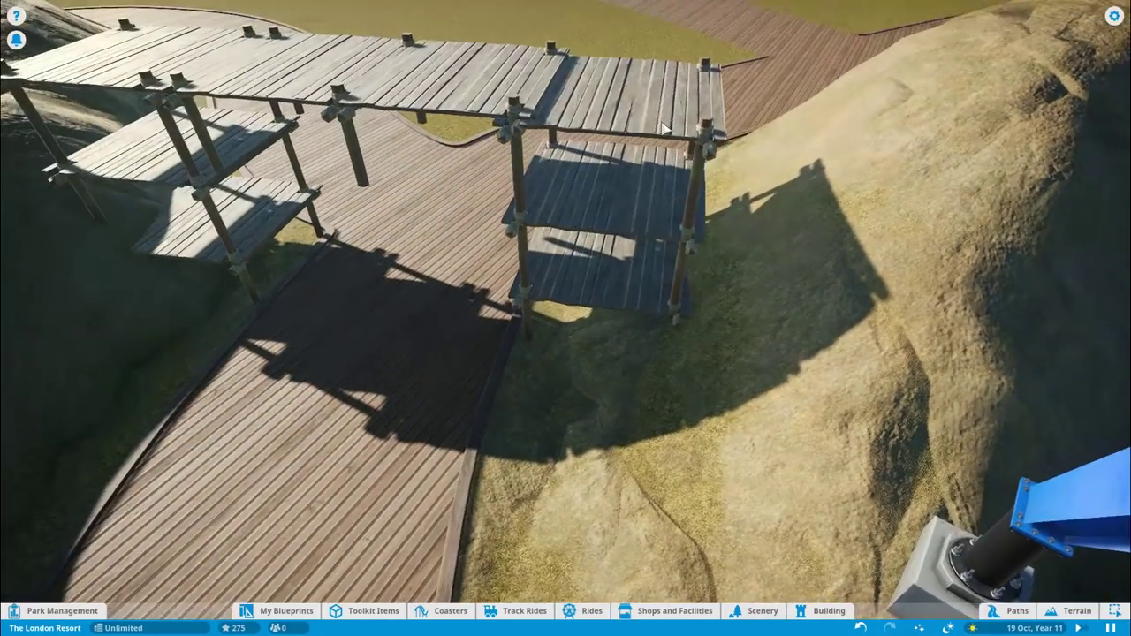
left_click(598, 216)
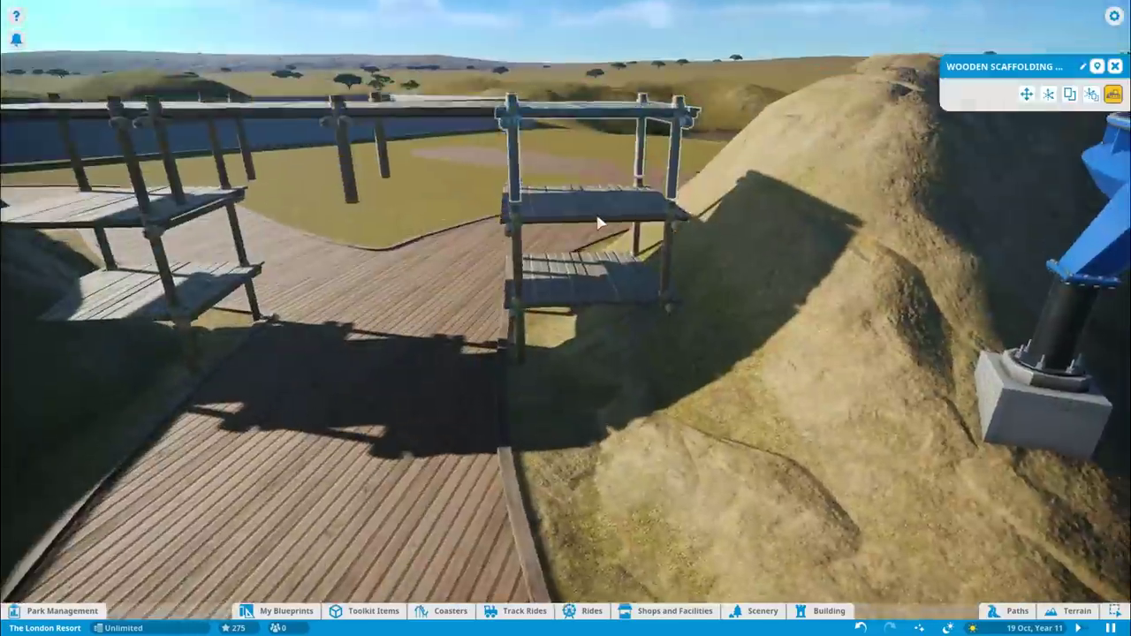
left_click(1090, 93)
left_click(662, 176)
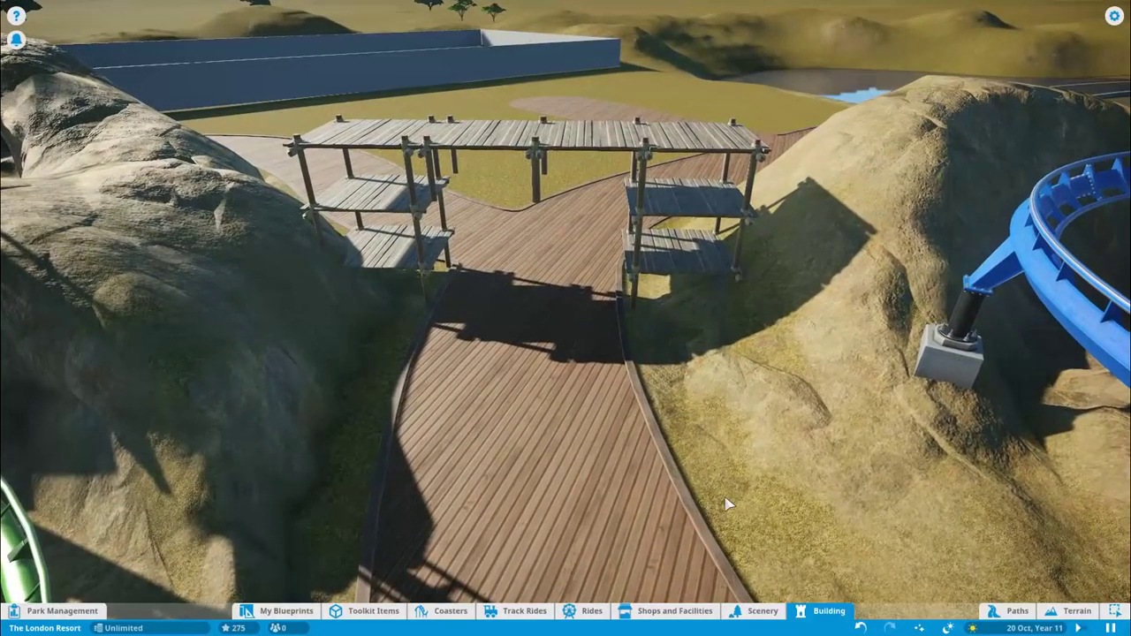
left_click(763, 611)
scroll(915, 581, "down", 2)
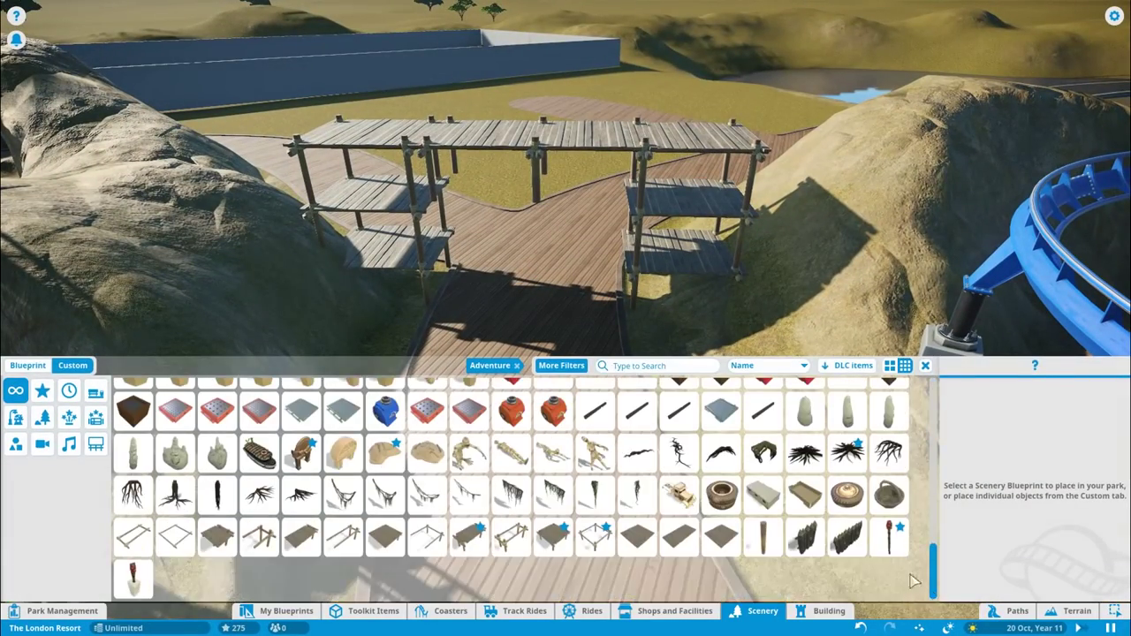
Pick Wooden Stake Fence 4m and line up the view along the boardwalk edge.
left_click(722, 536)
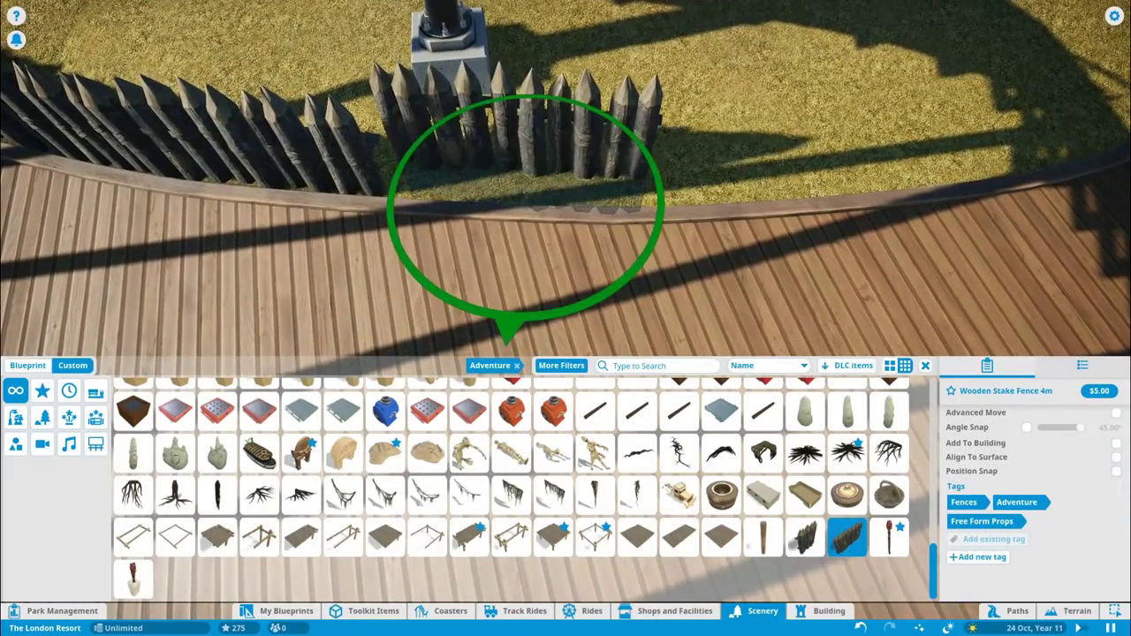
key("d")
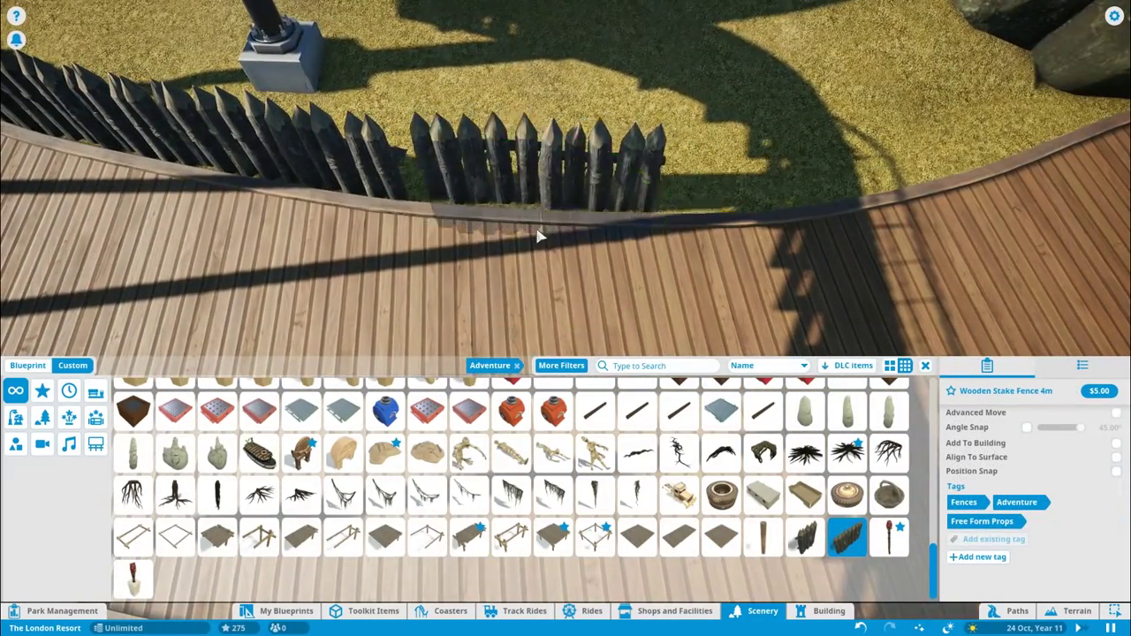
key("e")
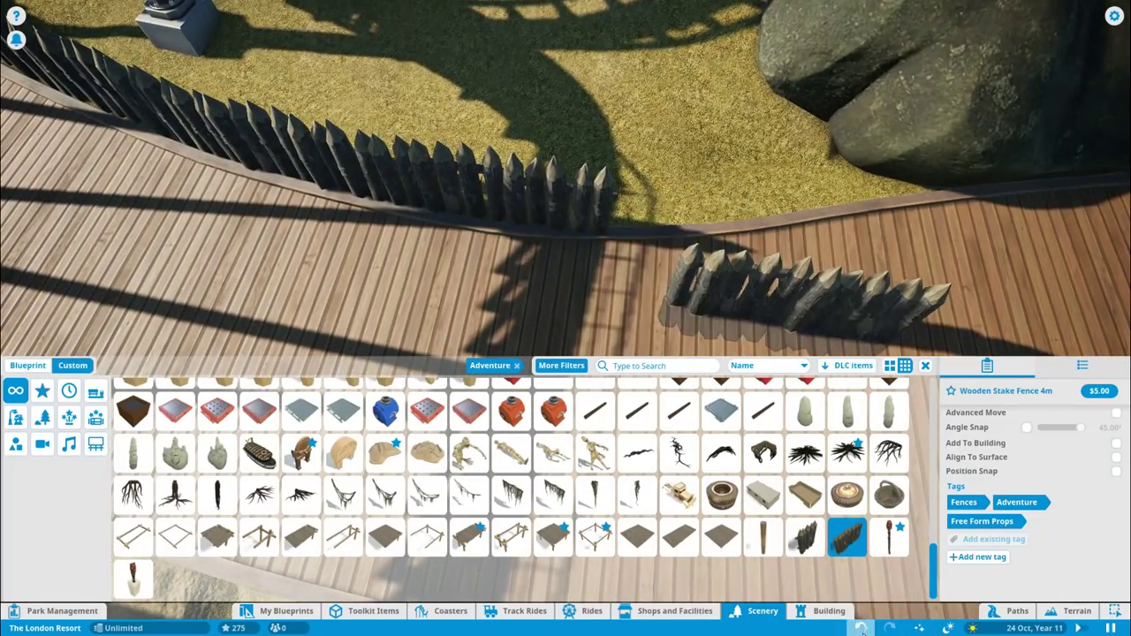
key("e")
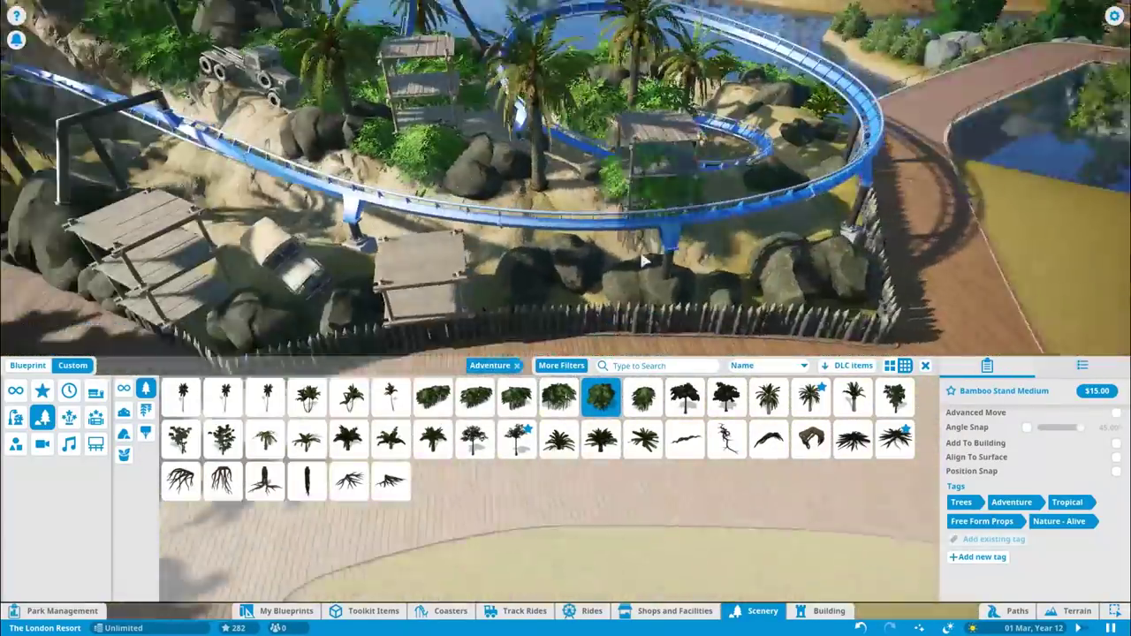
Scatter Tropical Rock 6 (Small) and larger tropical boulders across the island's sandy peak and slopes.
left_click(643, 398)
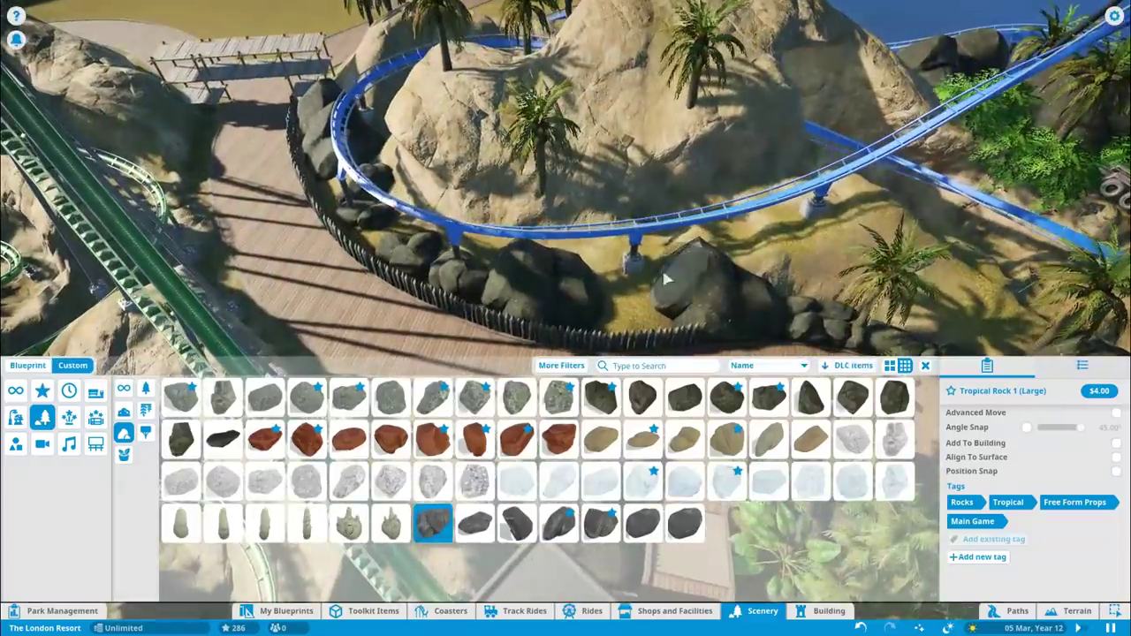
scroll(835, 277, "up", 5)
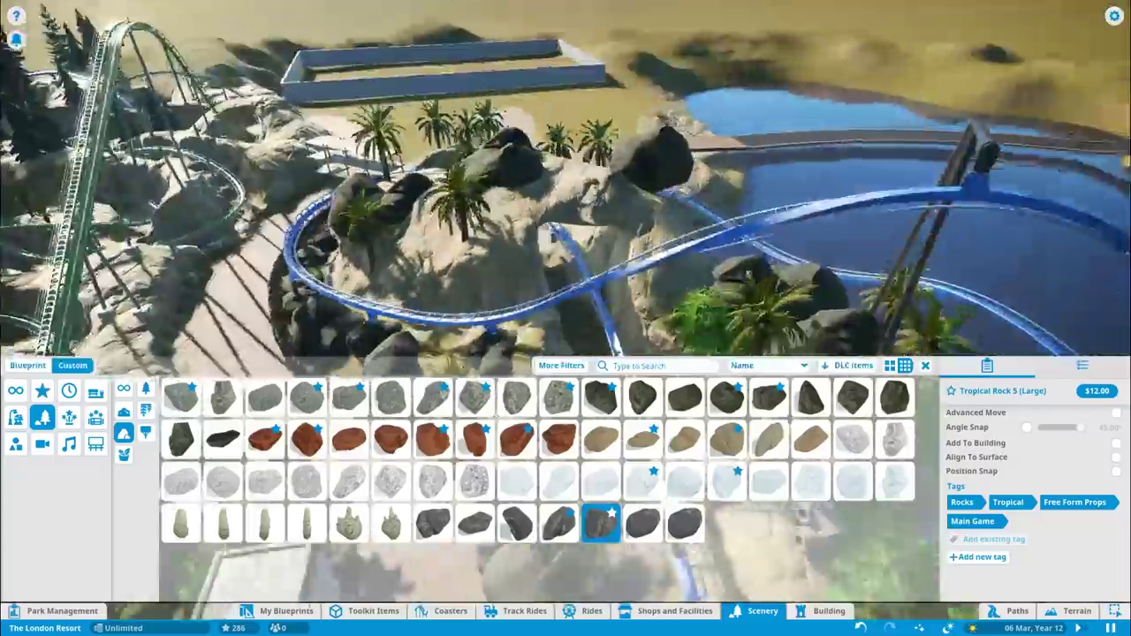
scroll(614, 192, "up", 5)
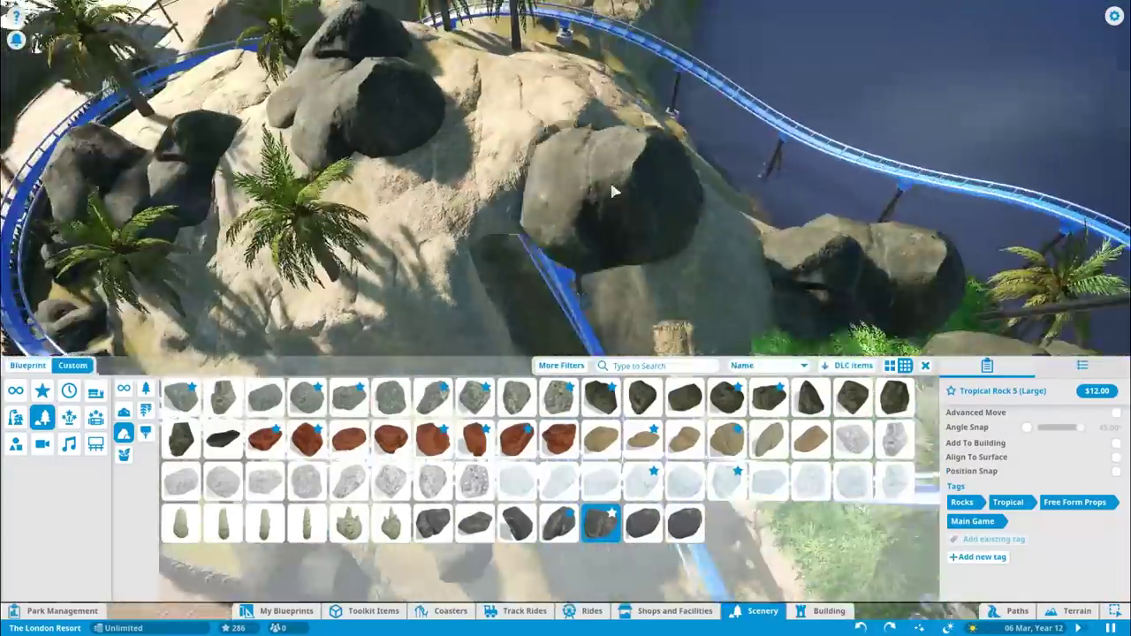
scroll(614, 192, "down", 5)
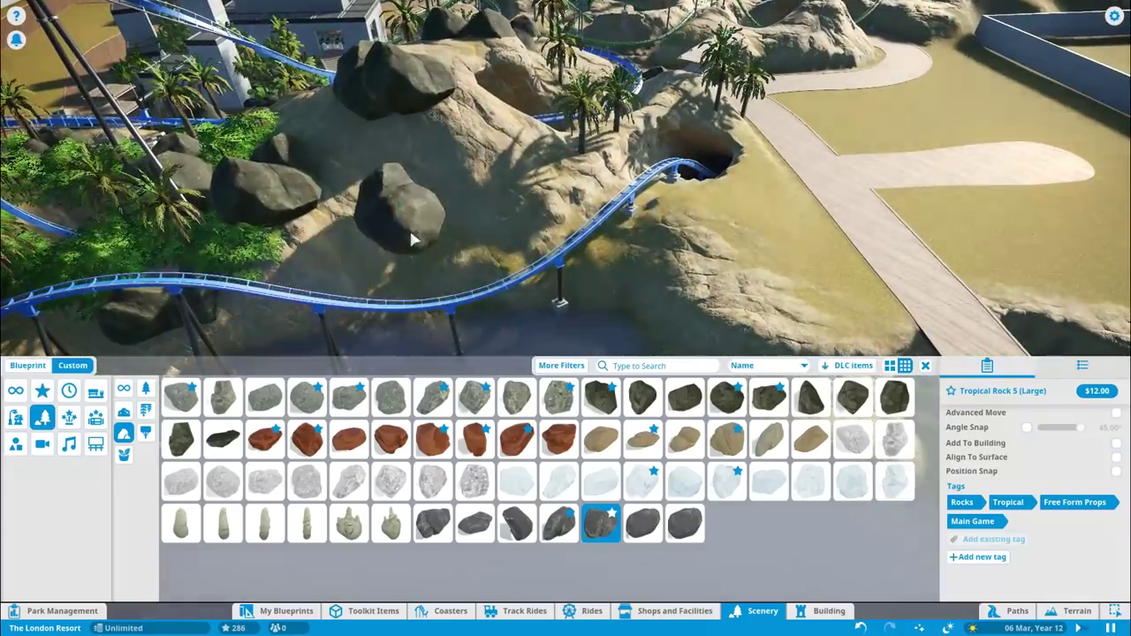
left_click(642, 523)
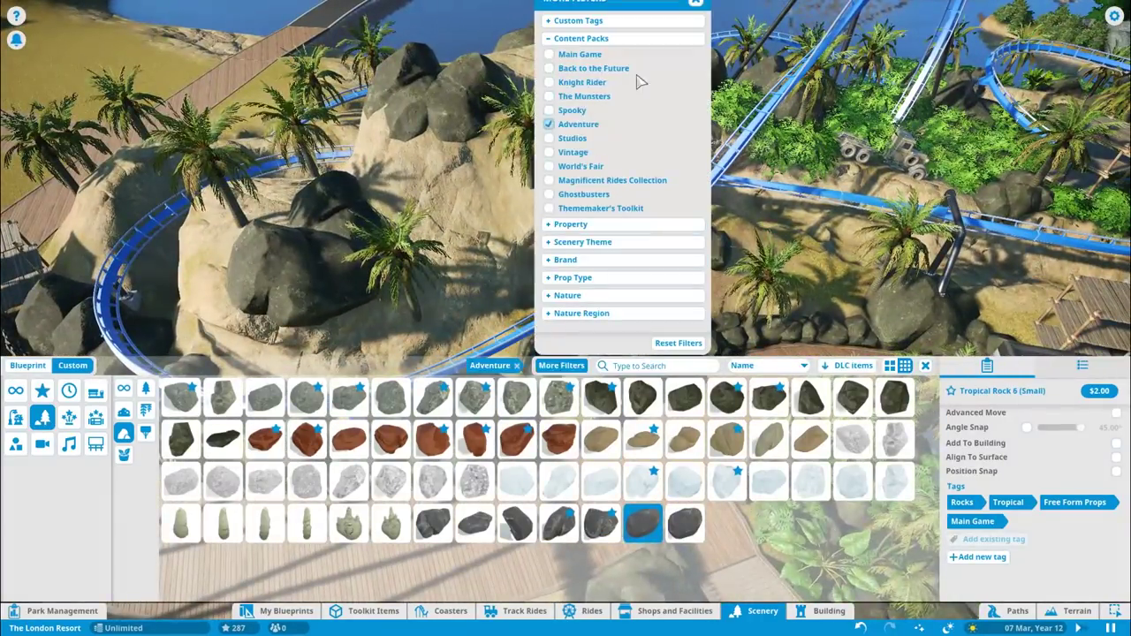
left_click(42, 418)
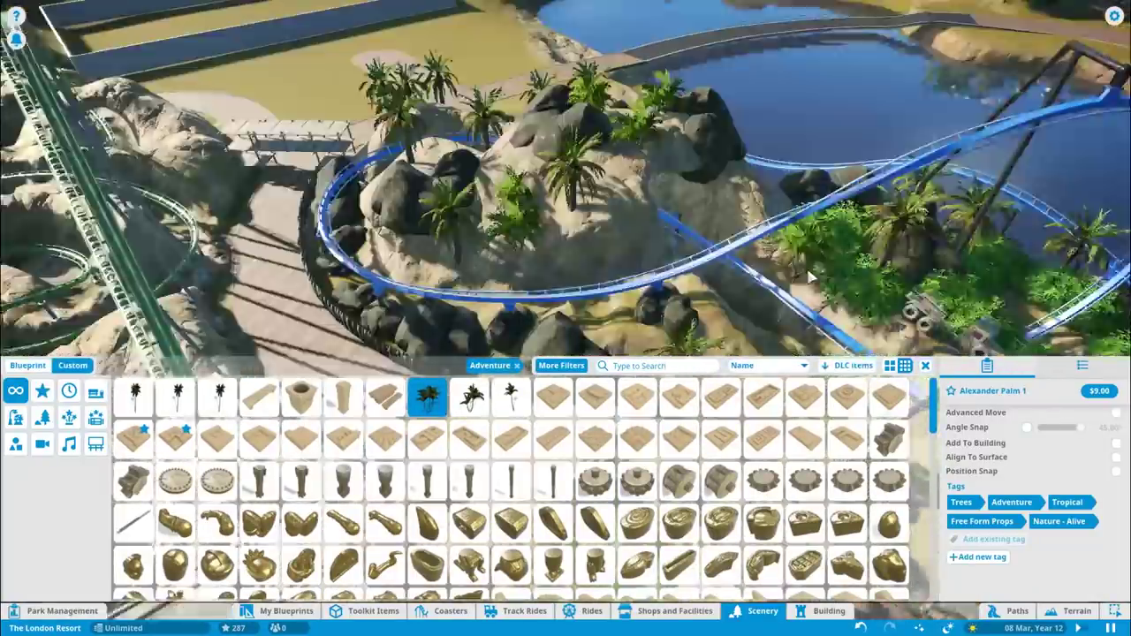
Plant Alexander Palm 3 on the island and line the shore with Bamboo Hedge 1.
left_click(511, 397)
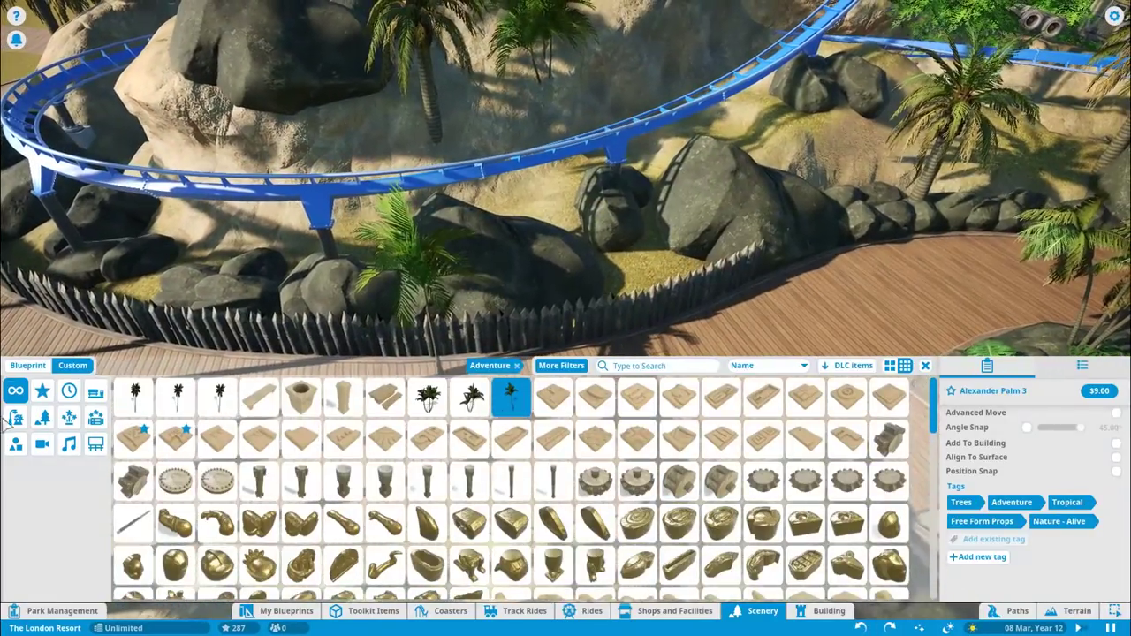
left_click(42, 417)
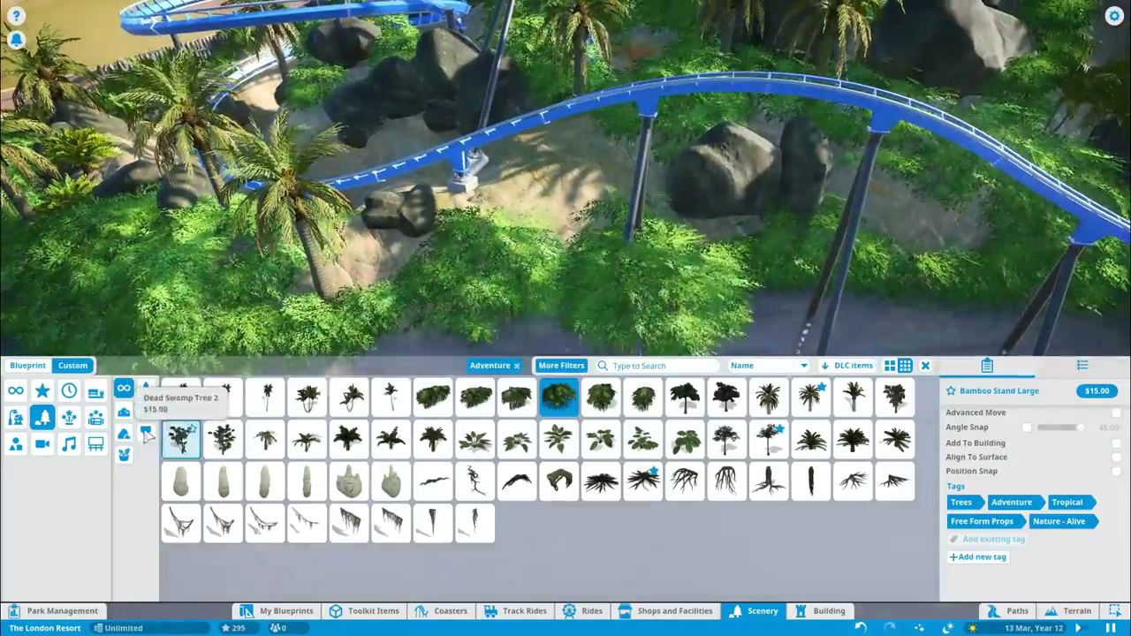
Place Tropical Rock 5 (Large), Tropical Rock 7 (Small) and Tropical Rock 6 (Small) along the waterside hill.
left_click(124, 432)
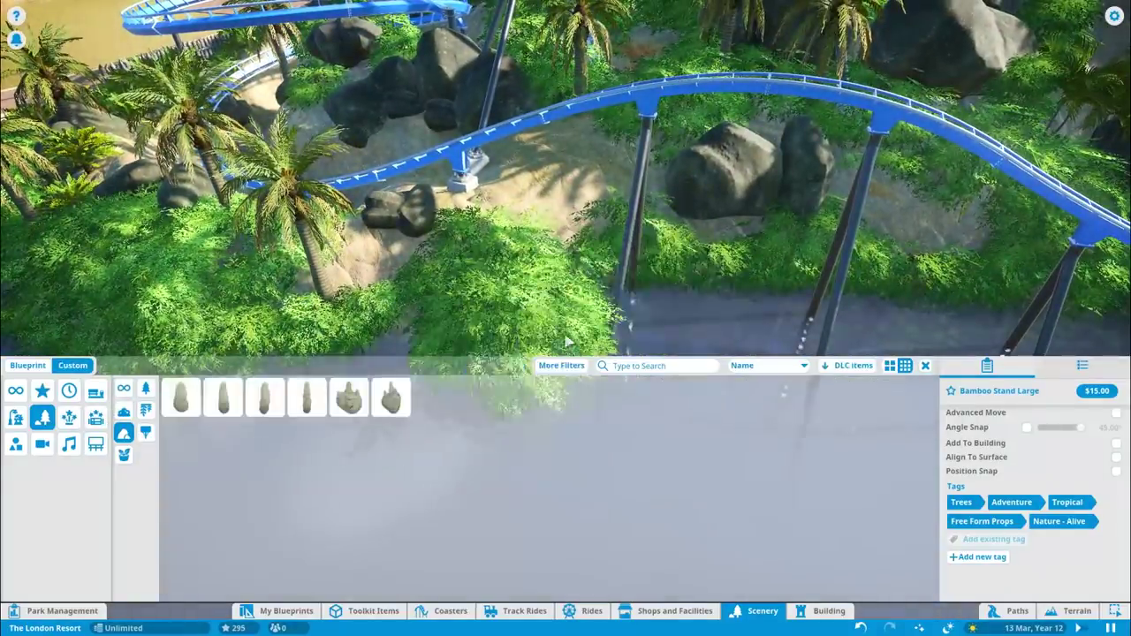
left_click(600, 523)
left_click(685, 523)
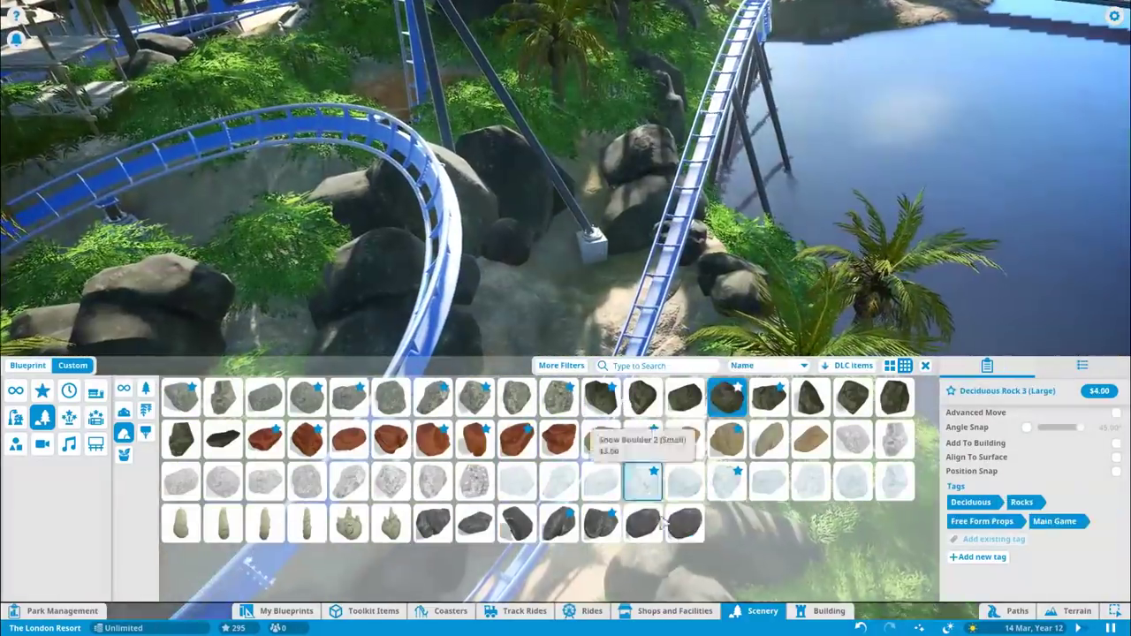
left_click(642, 524)
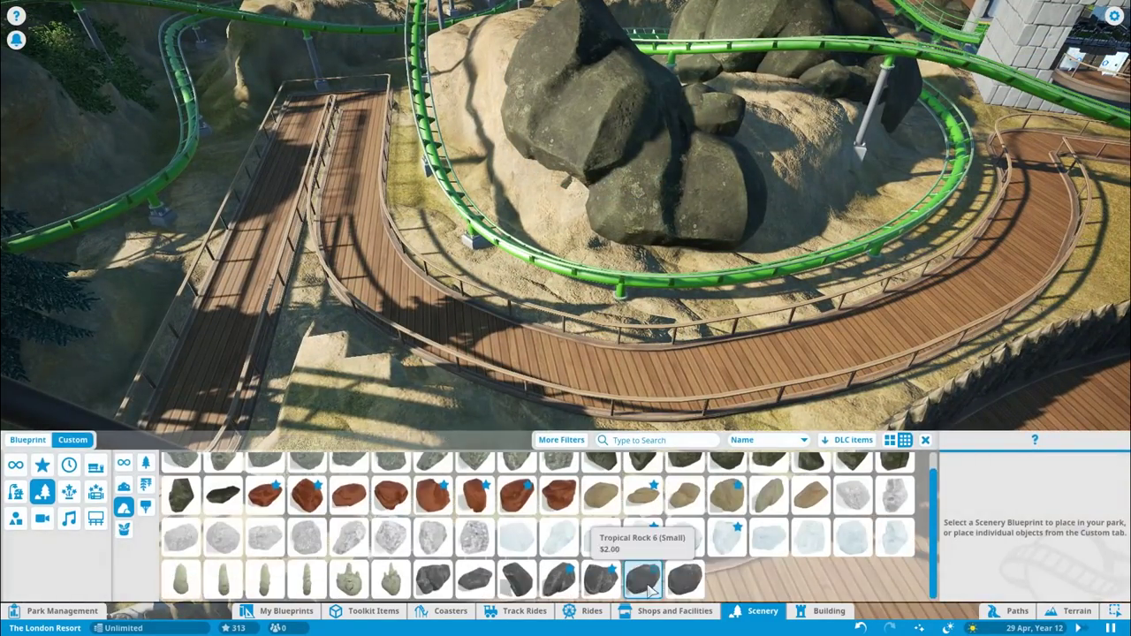
Add Tropical Rock 6 (Small) and Tropical Rock 5 (Large) boulders around the rock pile.
left_click(644, 575)
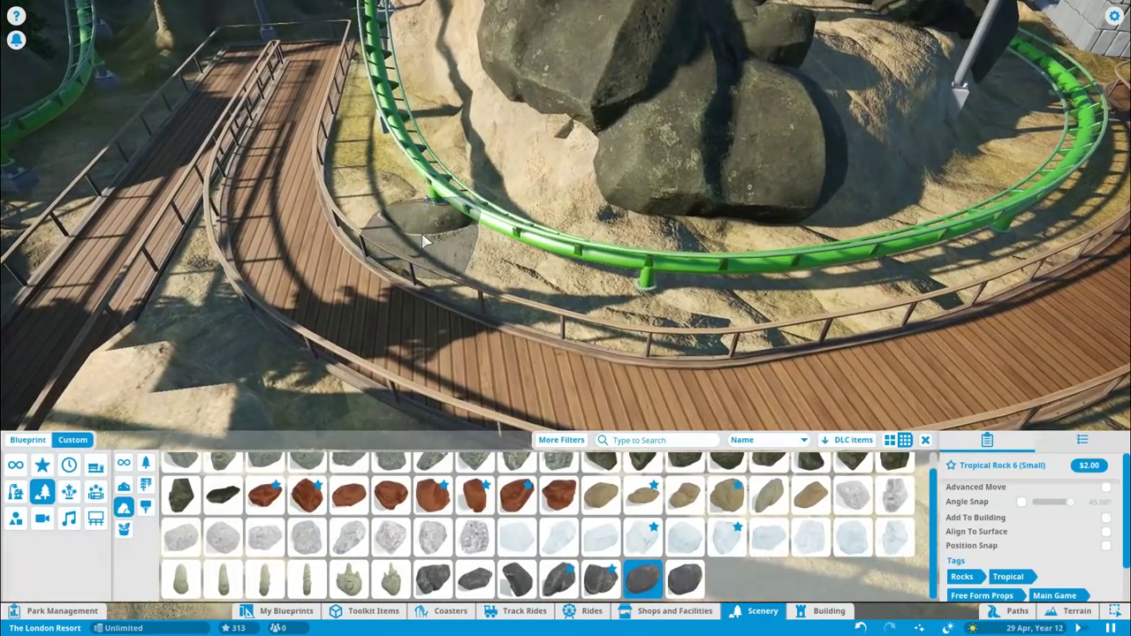
key("e")
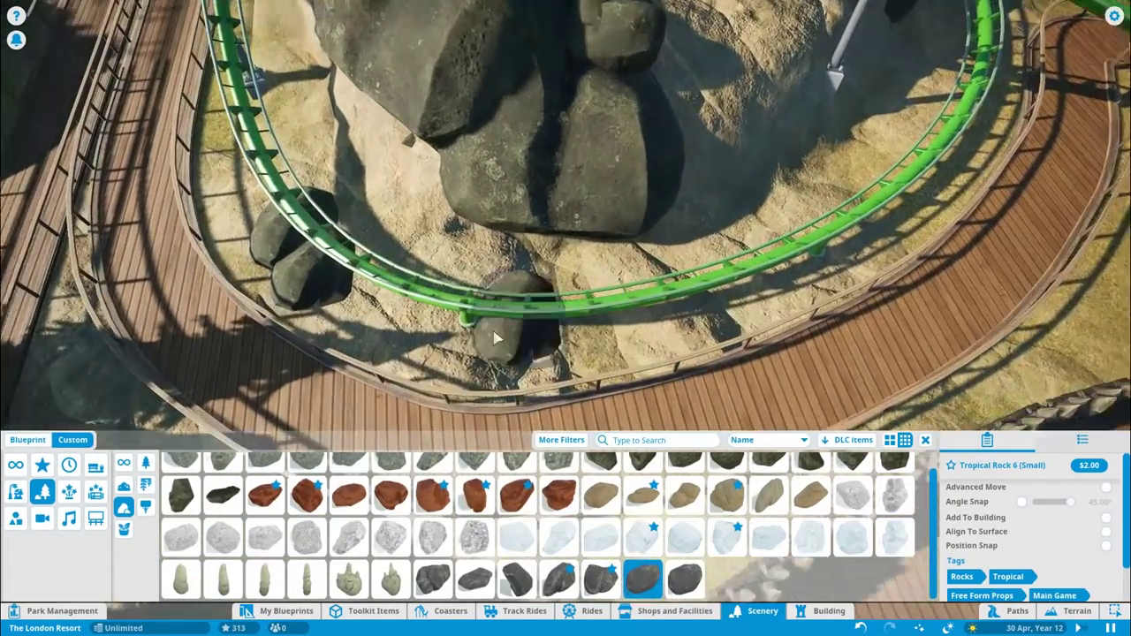
scroll(694, 218, "up", 3)
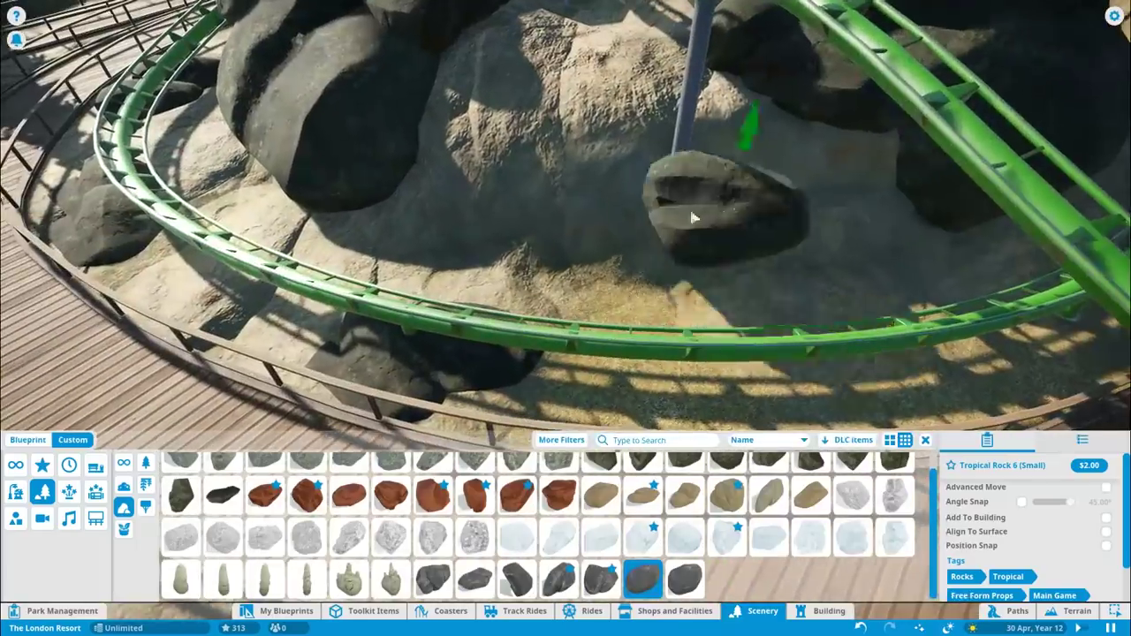
left_click(601, 575)
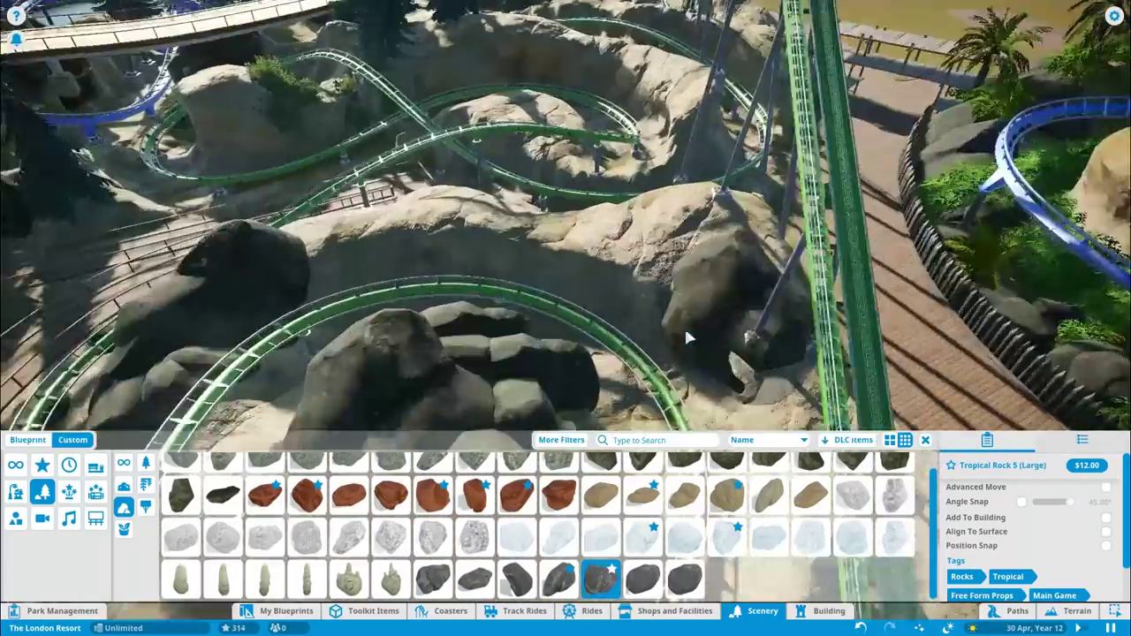
key("e")
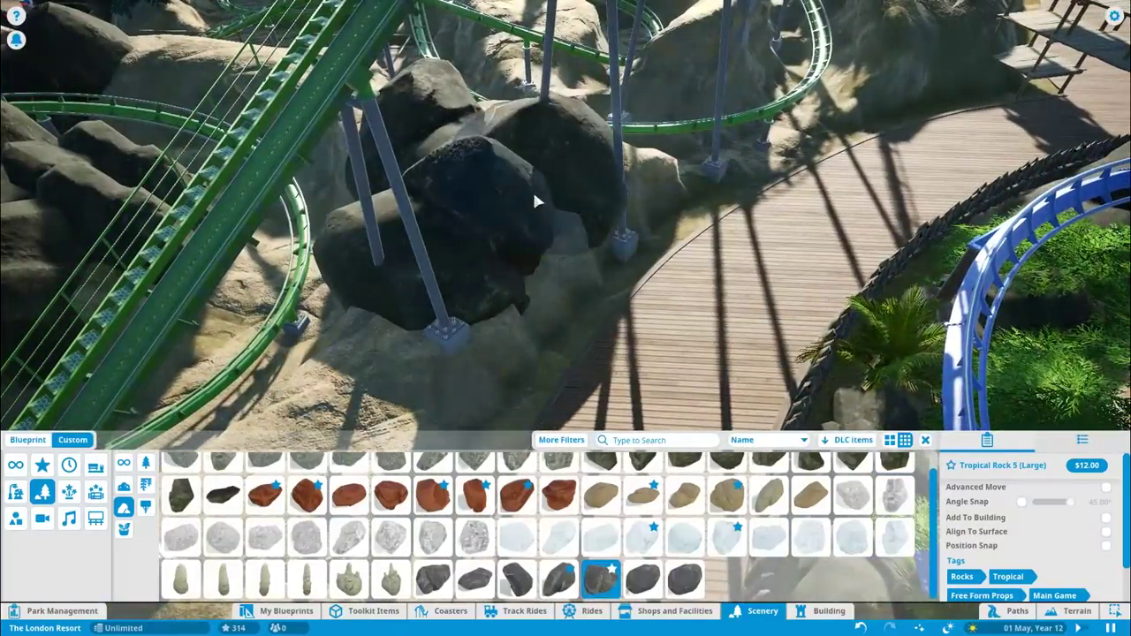
scroll(443, 331, "down", 3)
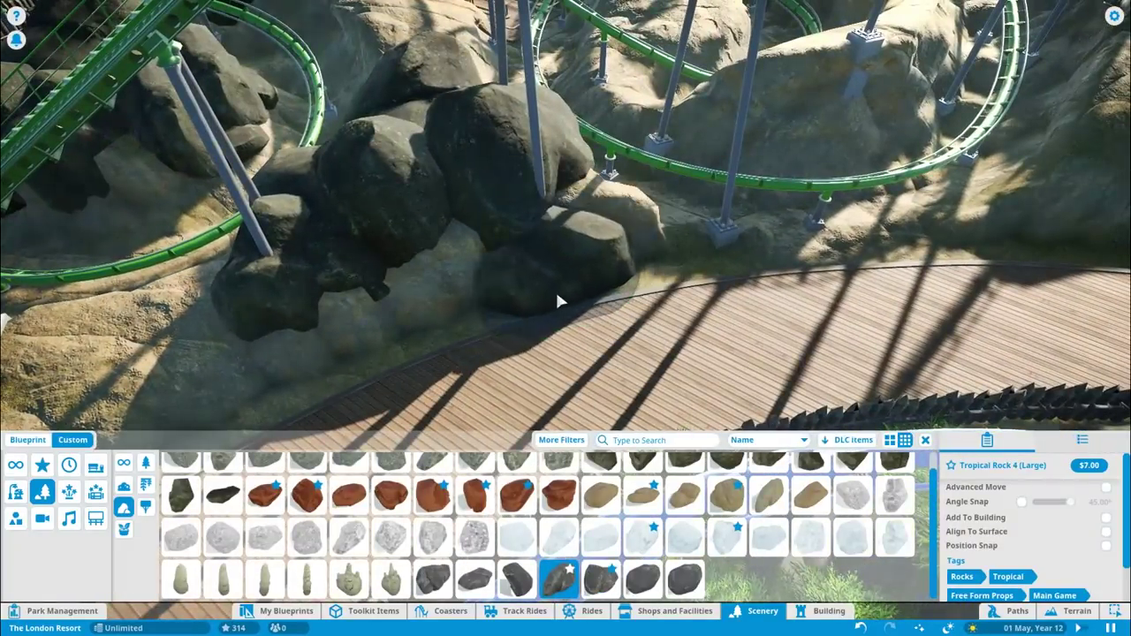
scroll(555, 289, "down", 3)
scroll(469, 291, "up", 3)
left_click(601, 578)
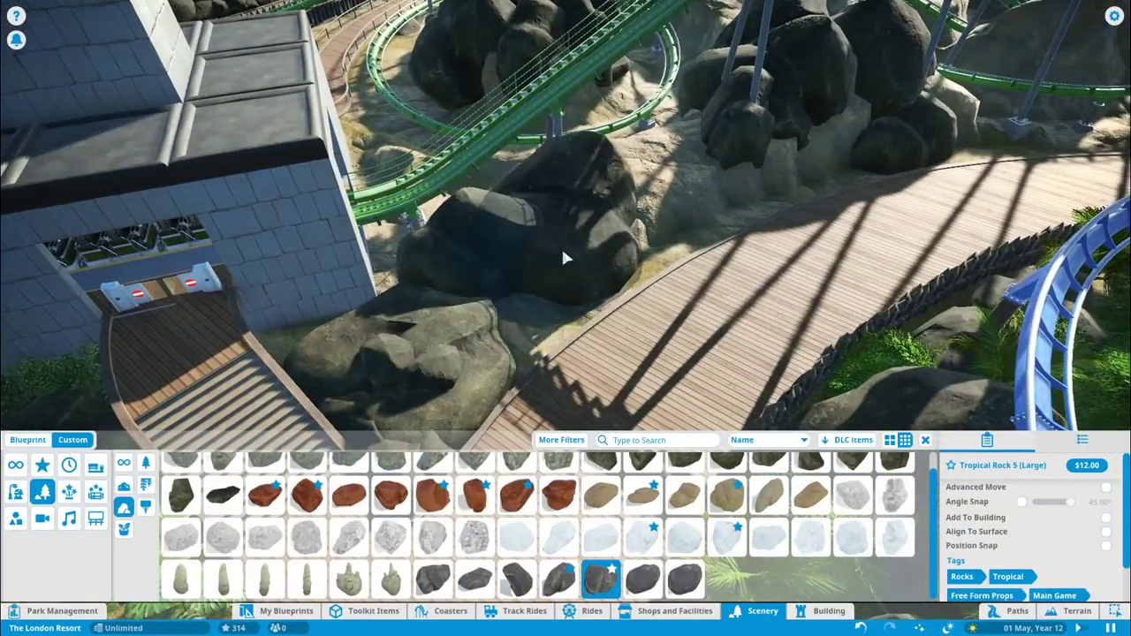
scroll(561, 246, "down", 6)
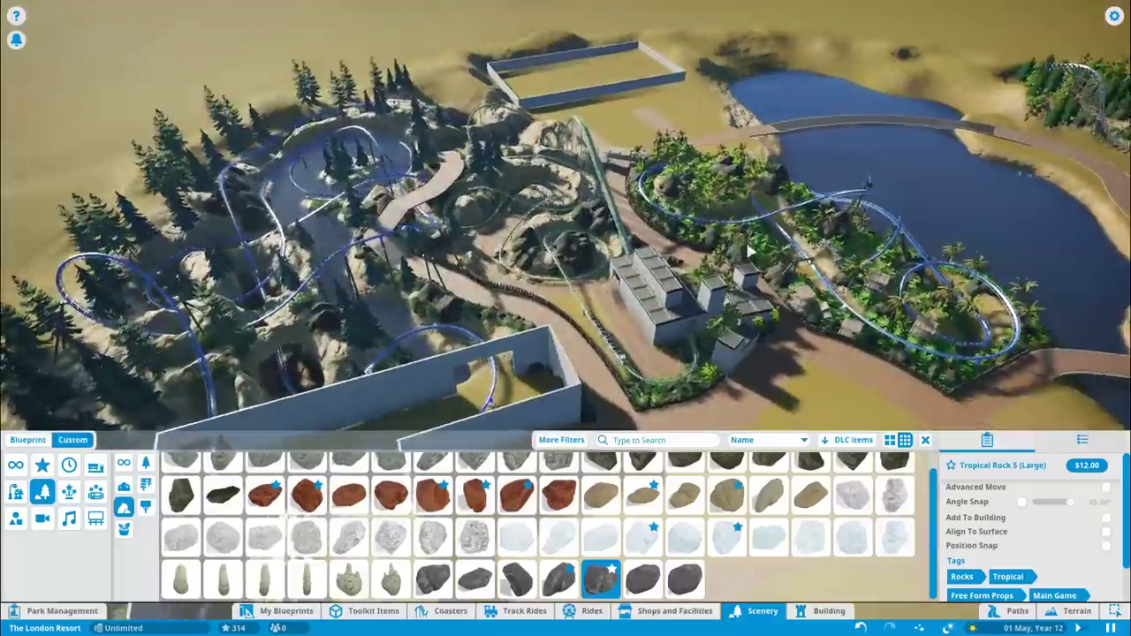
scroll(565, 256, "up", 6)
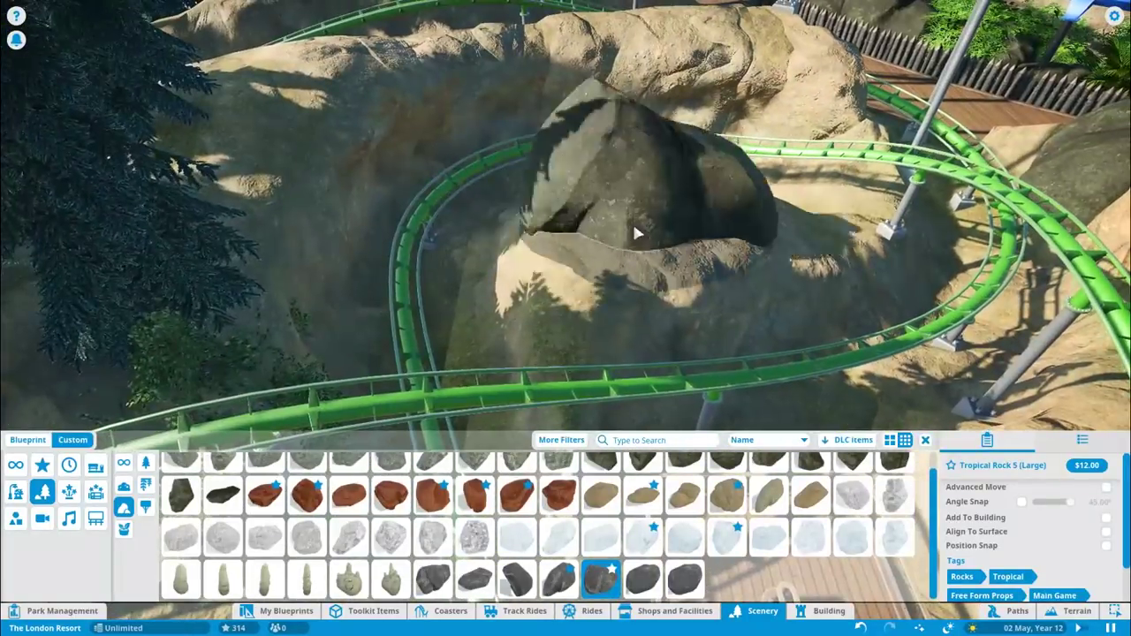
Alternate Tropical Rock 4 and Tropical Rock 5 large boulders to build up the outcrop around the track.
left_click(560, 579)
scroll(558, 312, "up", 3)
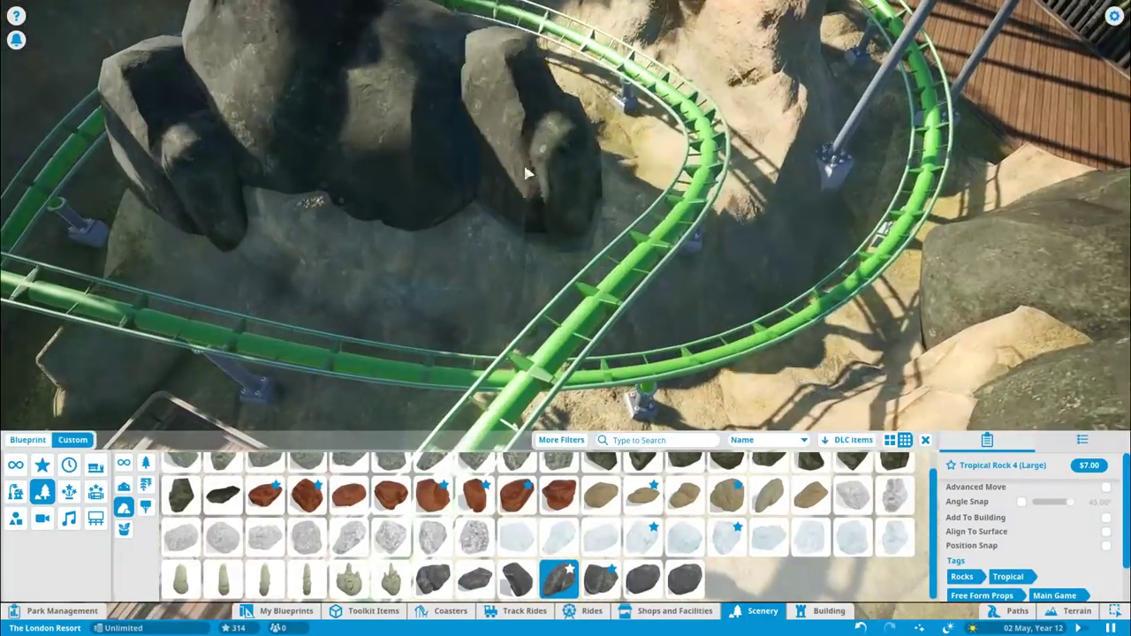
scroll(503, 190, "down", 3)
left_click(601, 579)
scroll(591, 272, "up", 3)
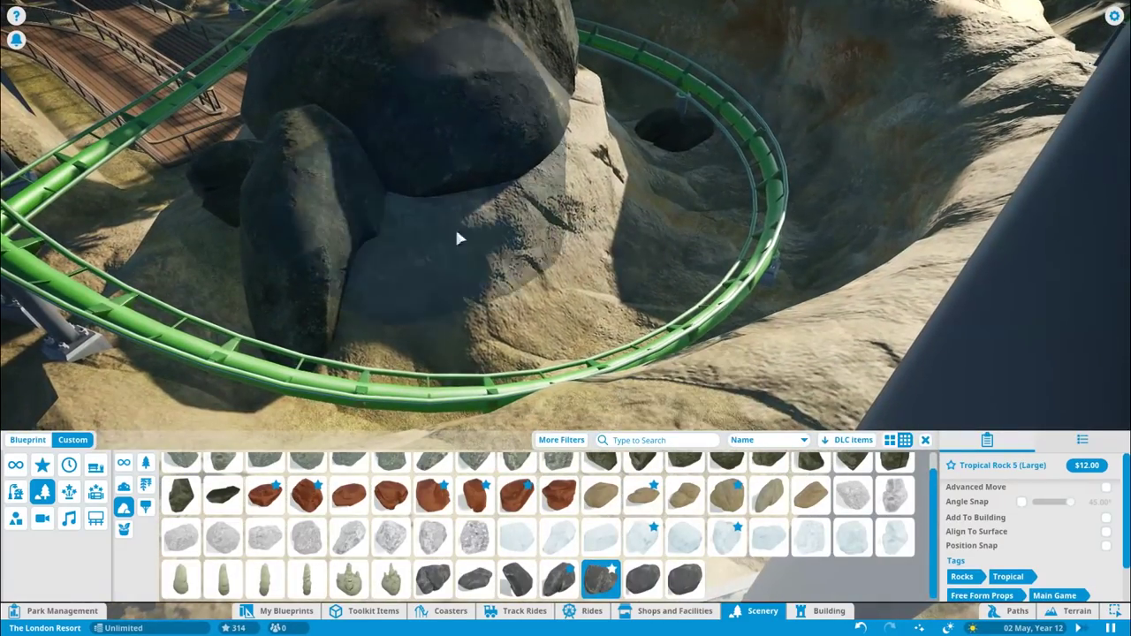
scroll(444, 284, "down", 3)
left_click(559, 579)
scroll(580, 195, "up", 3)
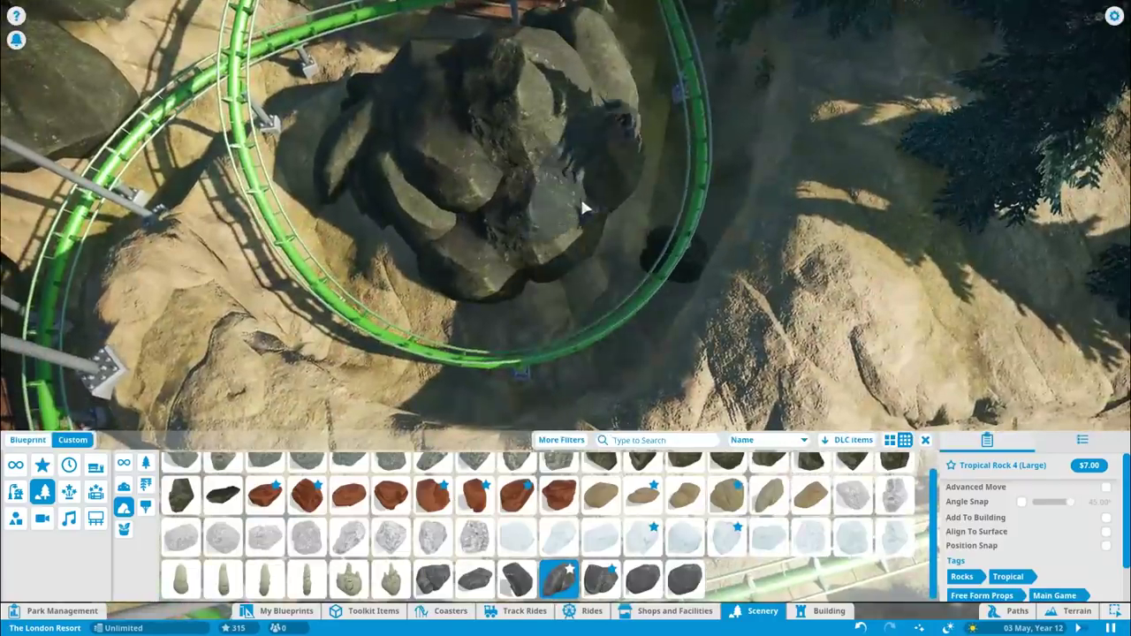
scroll(580, 196, "down", 3)
scroll(496, 198, "up", 4)
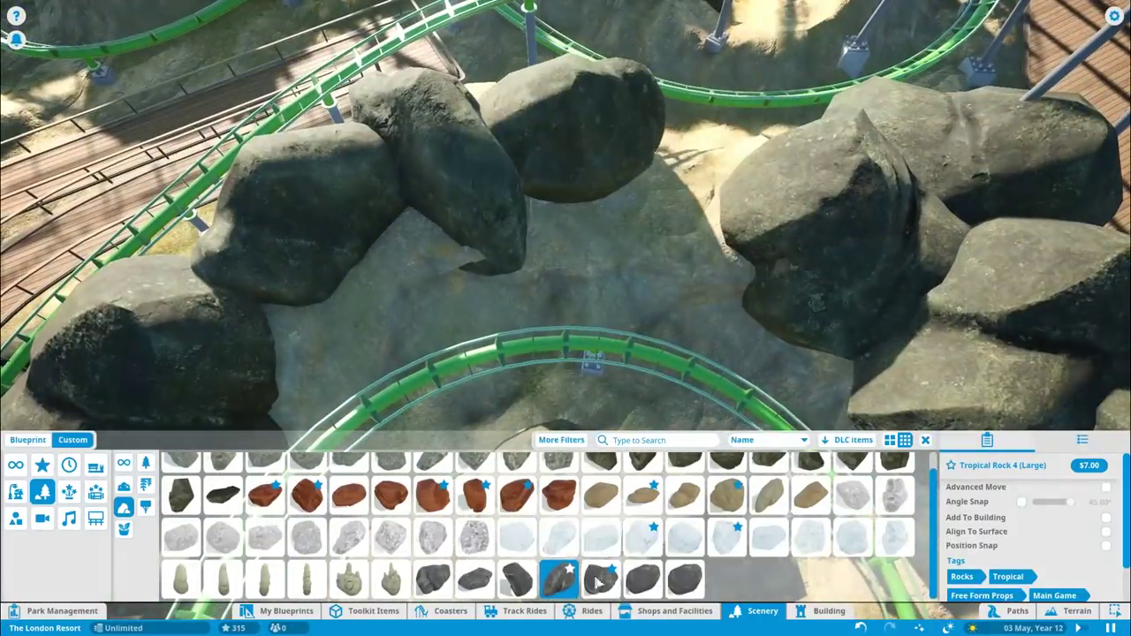
left_click(601, 579)
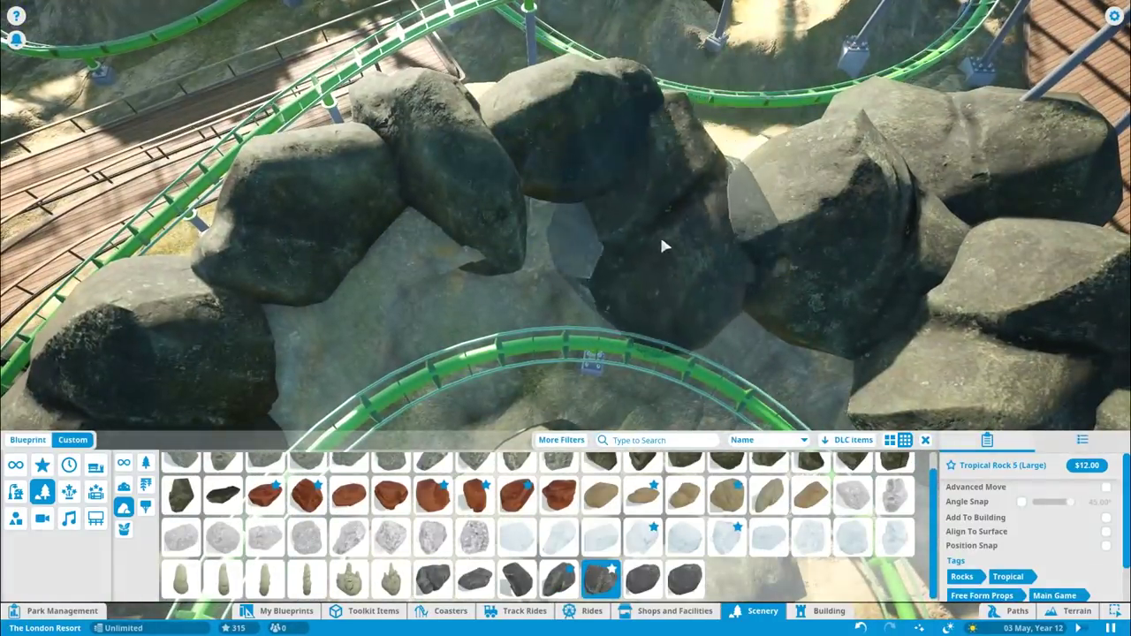
scroll(687, 252, "down", 4)
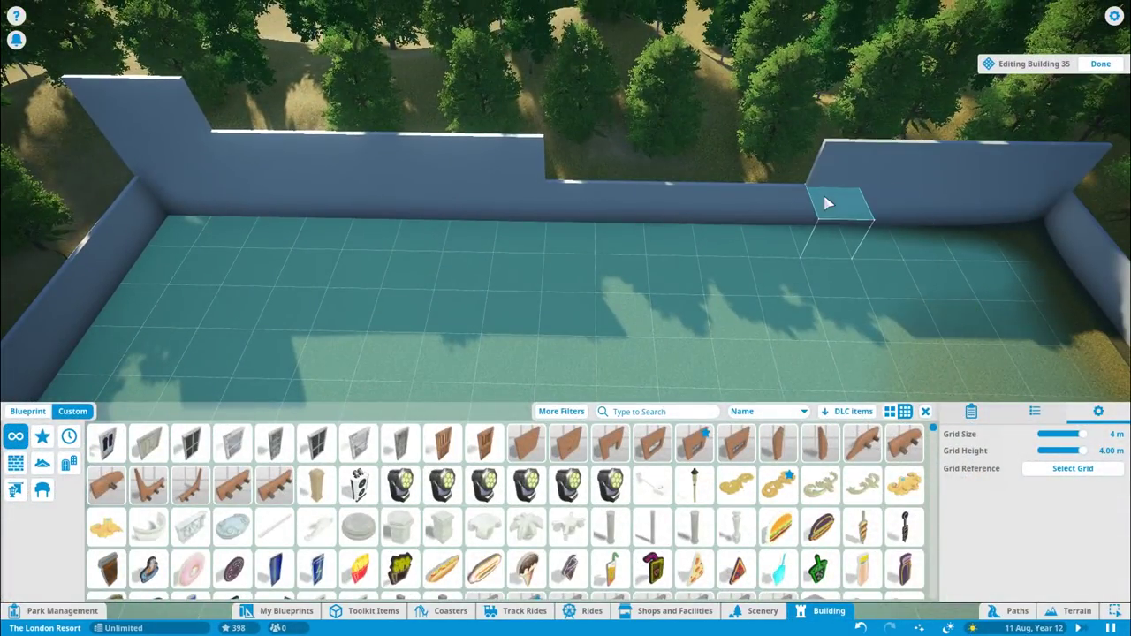
Extend Building 35's tall walls across the low gaps along the front and back.
left_click_drag(826, 203, 645, 198)
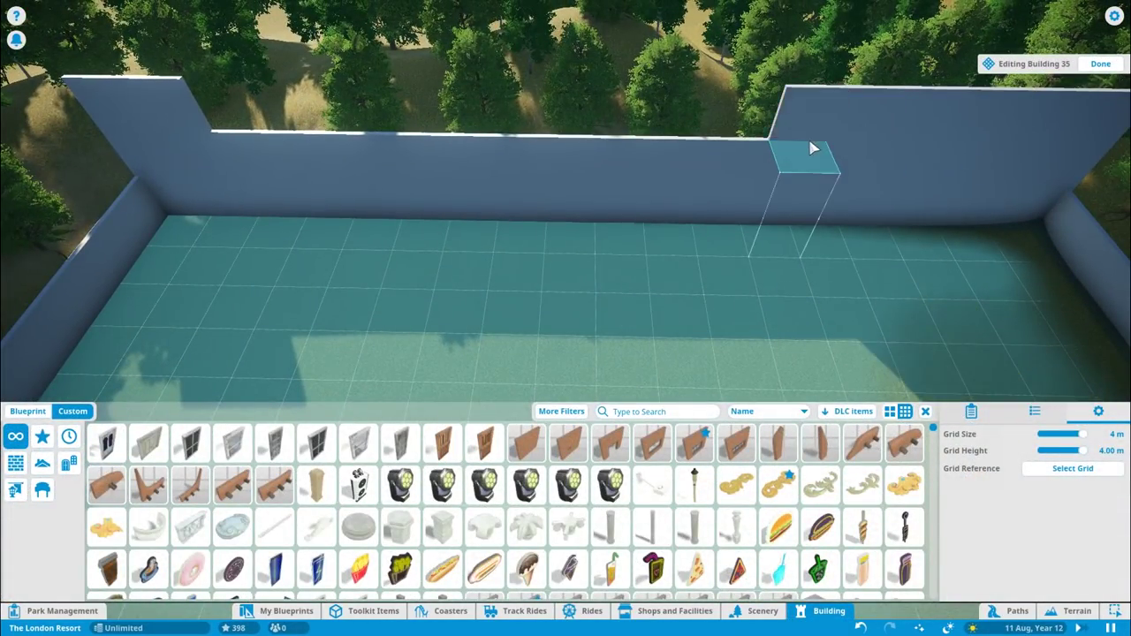
left_click_drag(814, 149, 584, 148)
key("q")
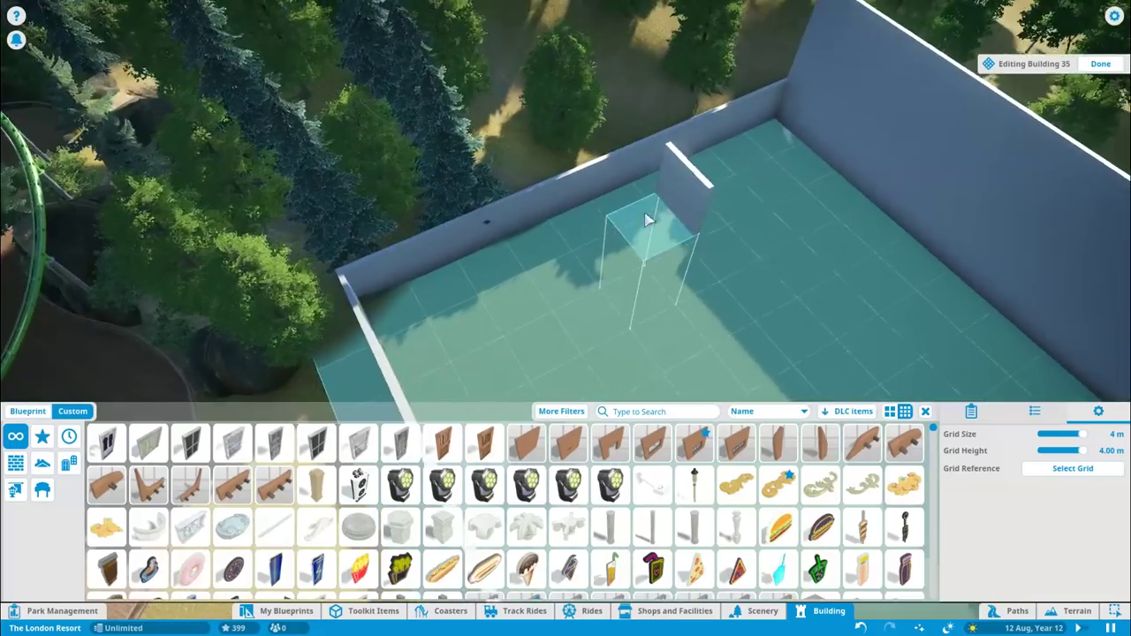
left_click_drag(395, 272, 583, 216)
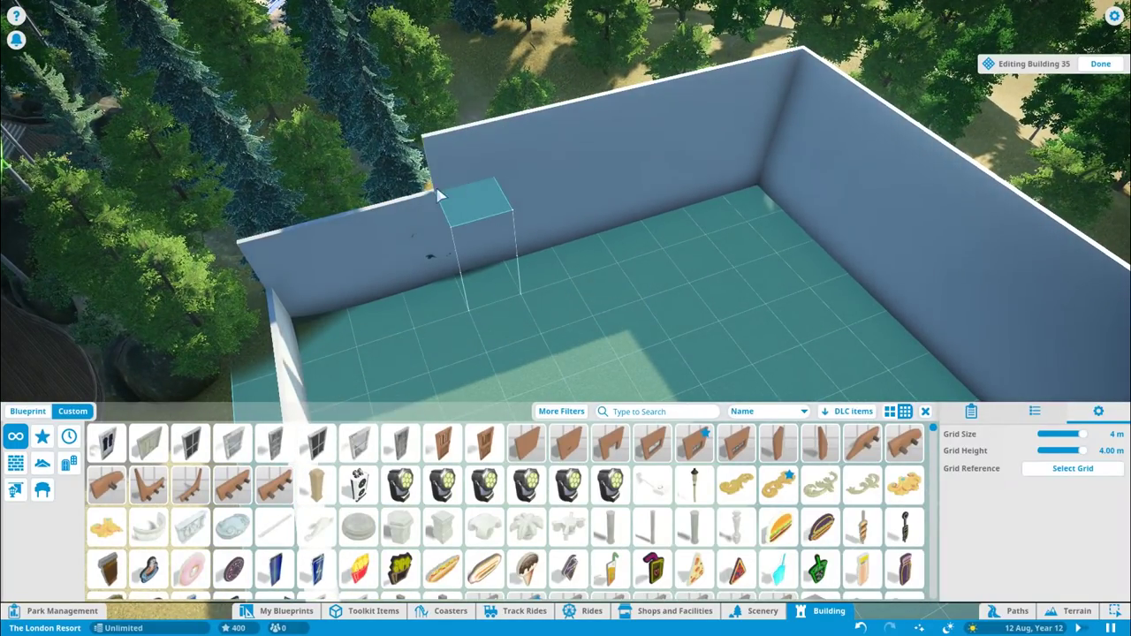
key("e")
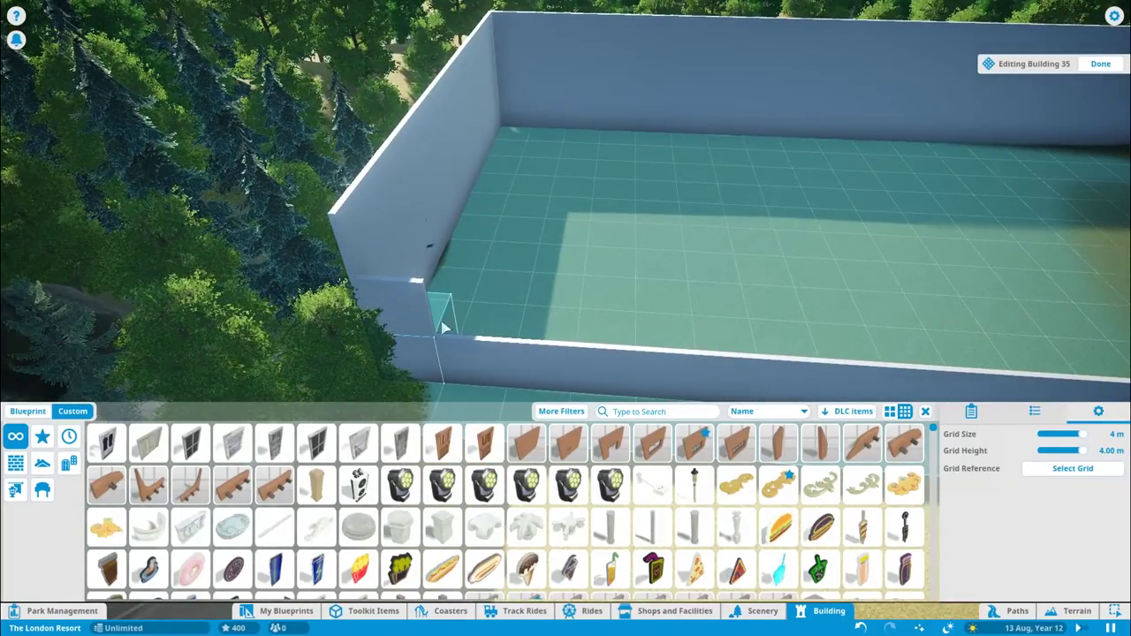
scroll(674, 346, "down", 5)
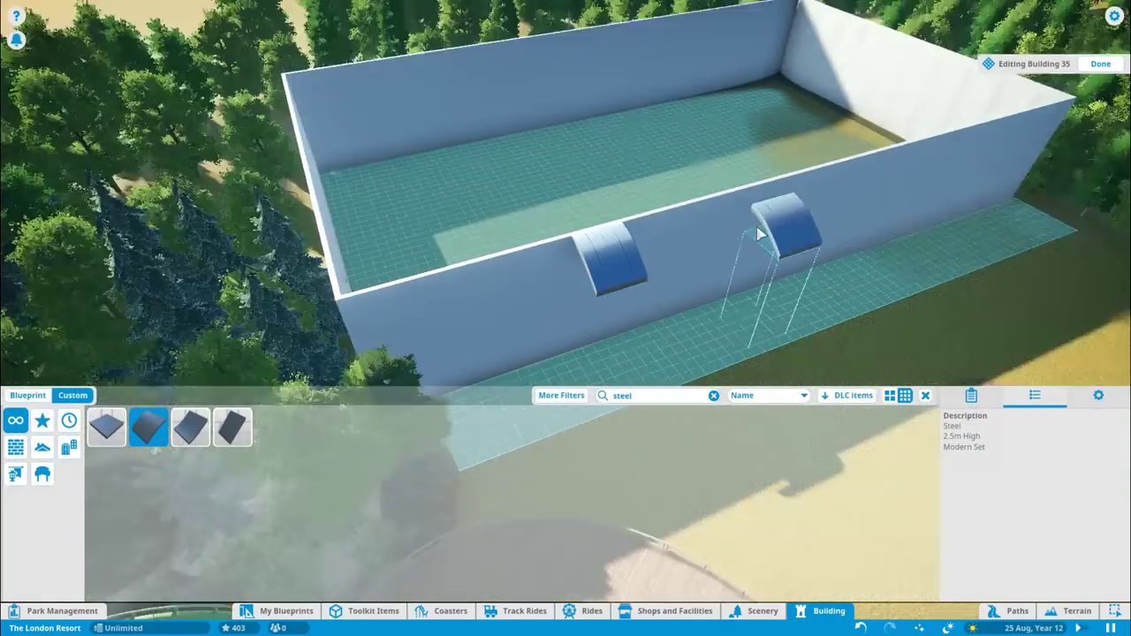
Place a curved blue steel roof piece filling the gap along the front wall.
scroll(379, 228, "up", 3)
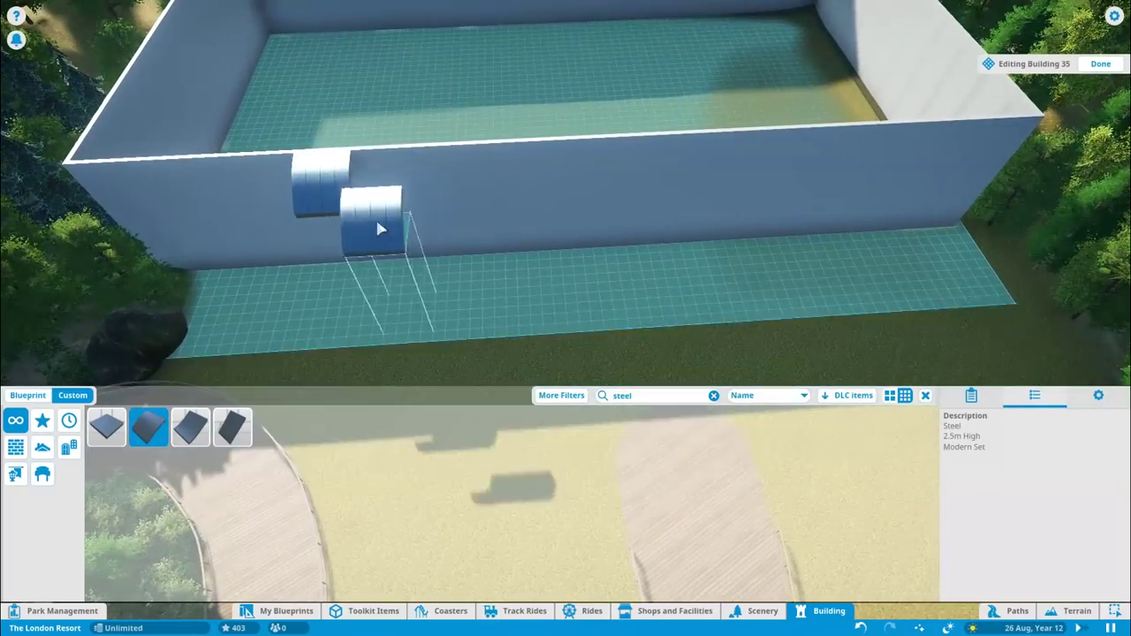
scroll(707, 181, "down", 5)
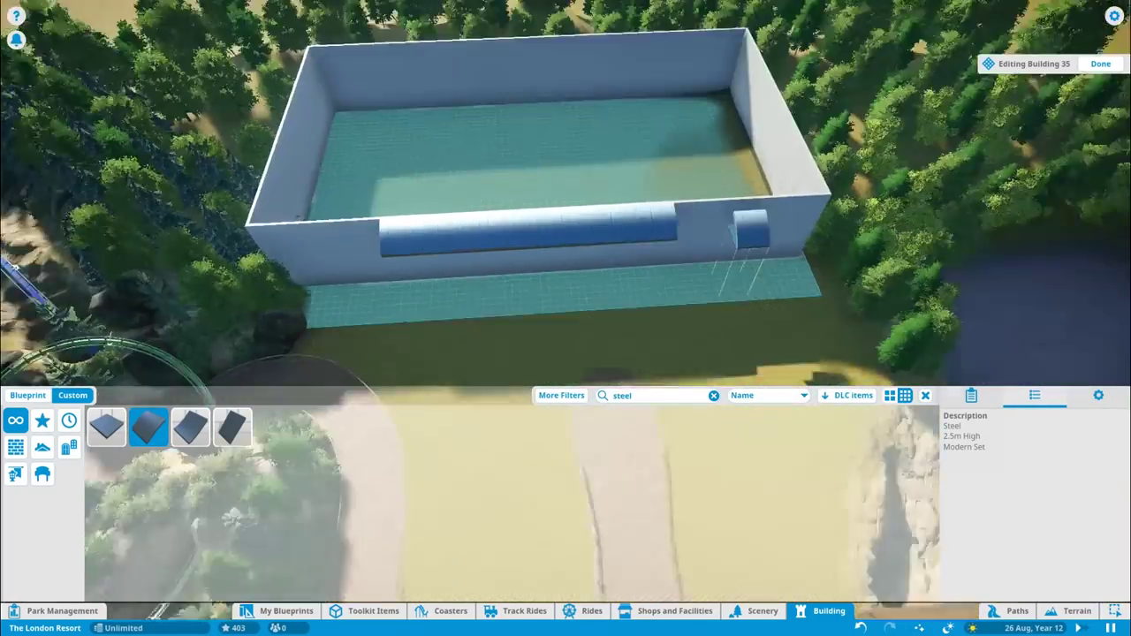
scroll(530, 265, "up", 5)
key("e")
scroll(518, 185, "up", 5)
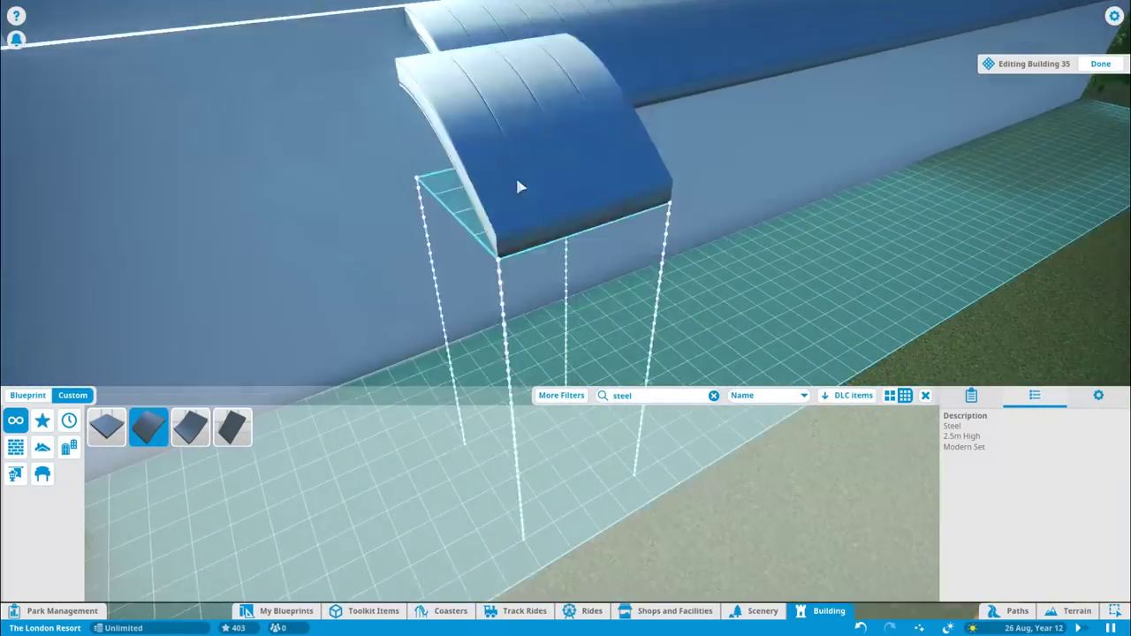
scroll(738, 189, "down", 5)
scroll(450, 217, "up", 4)
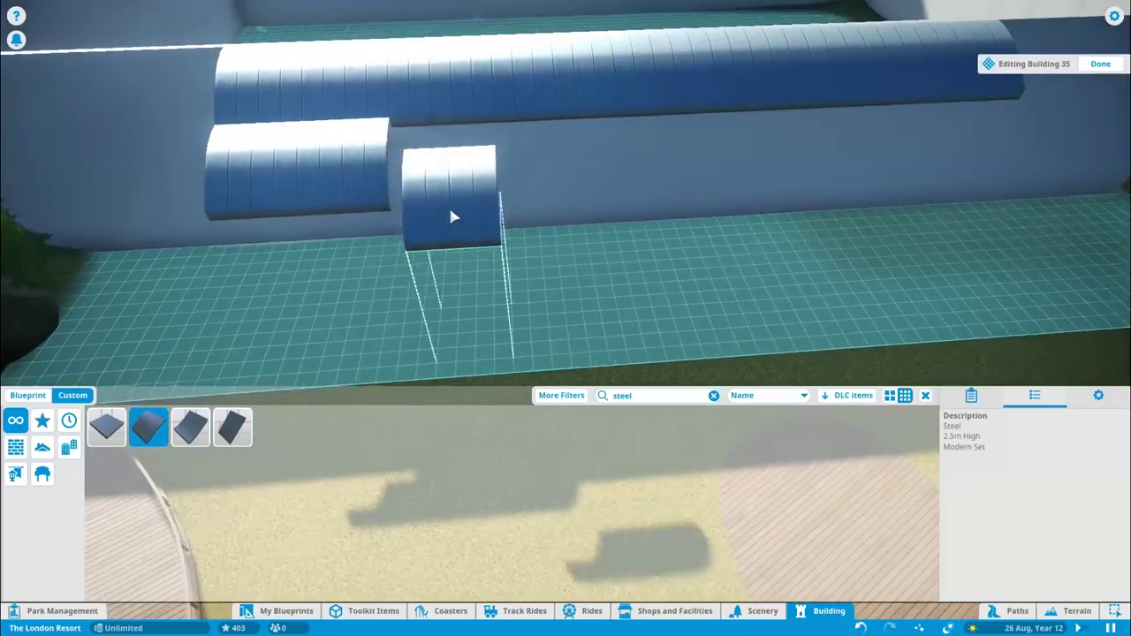
left_click(451, 217)
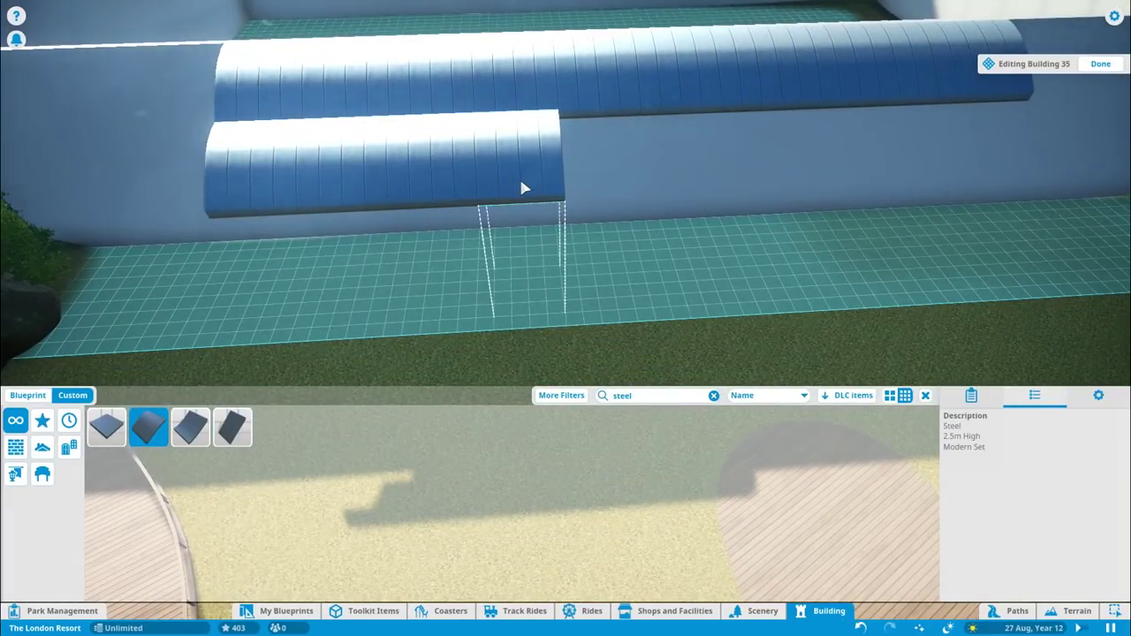
Add a sloped steel roof piece beneath the curved roofing to form the second tier.
key("e")
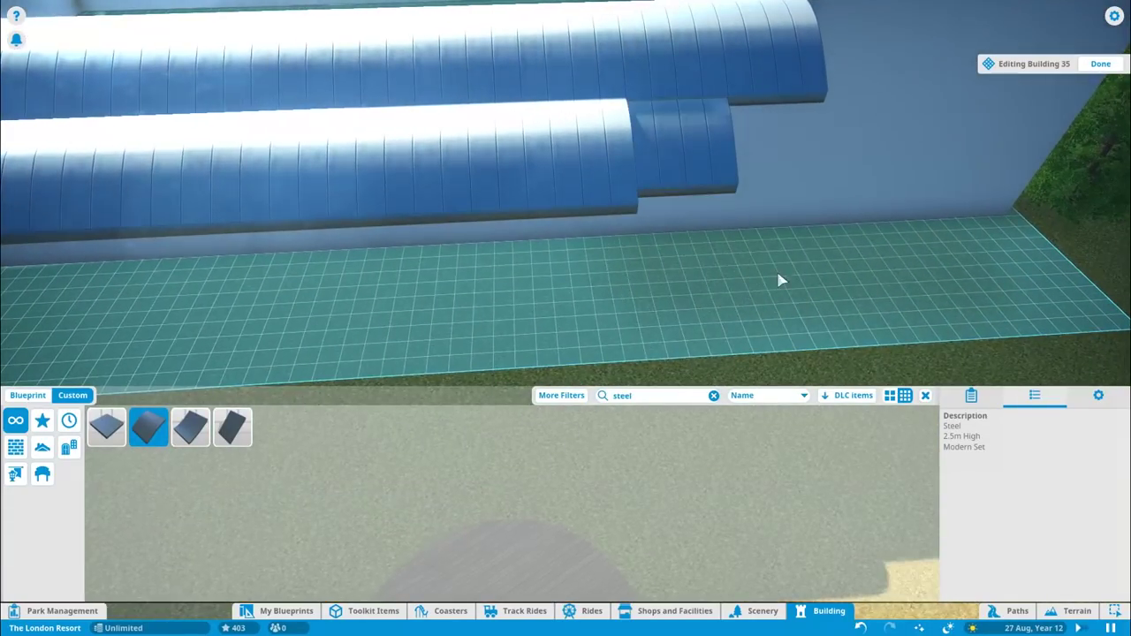
left_click(190, 427)
scroll(494, 258, "up", 3)
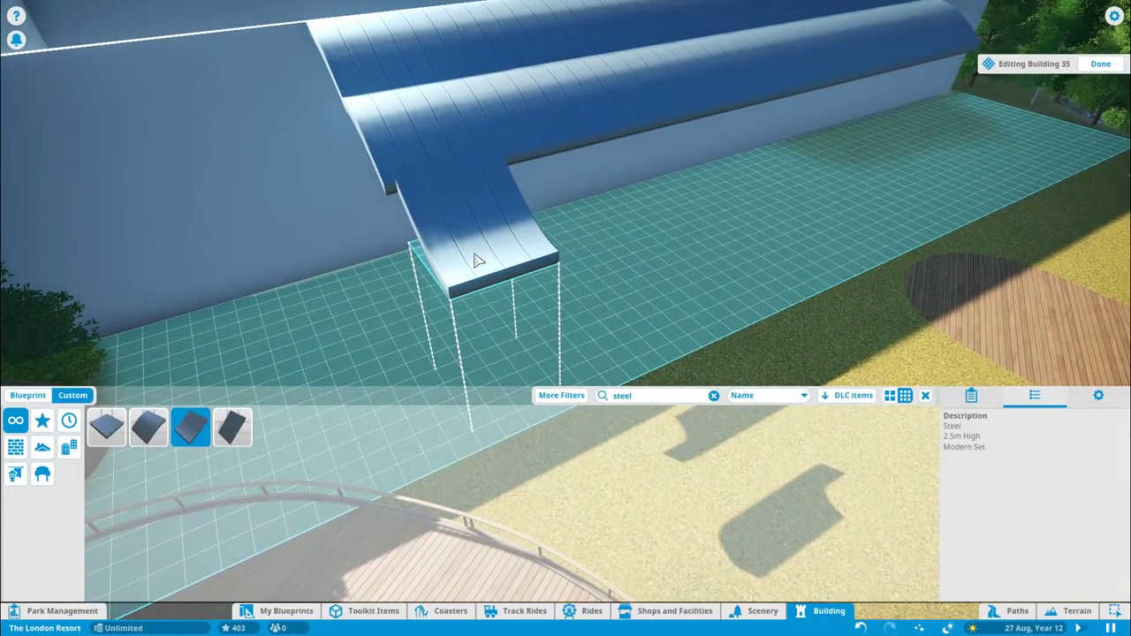
scroll(475, 260, "down", 4)
scroll(482, 283, "up", 4)
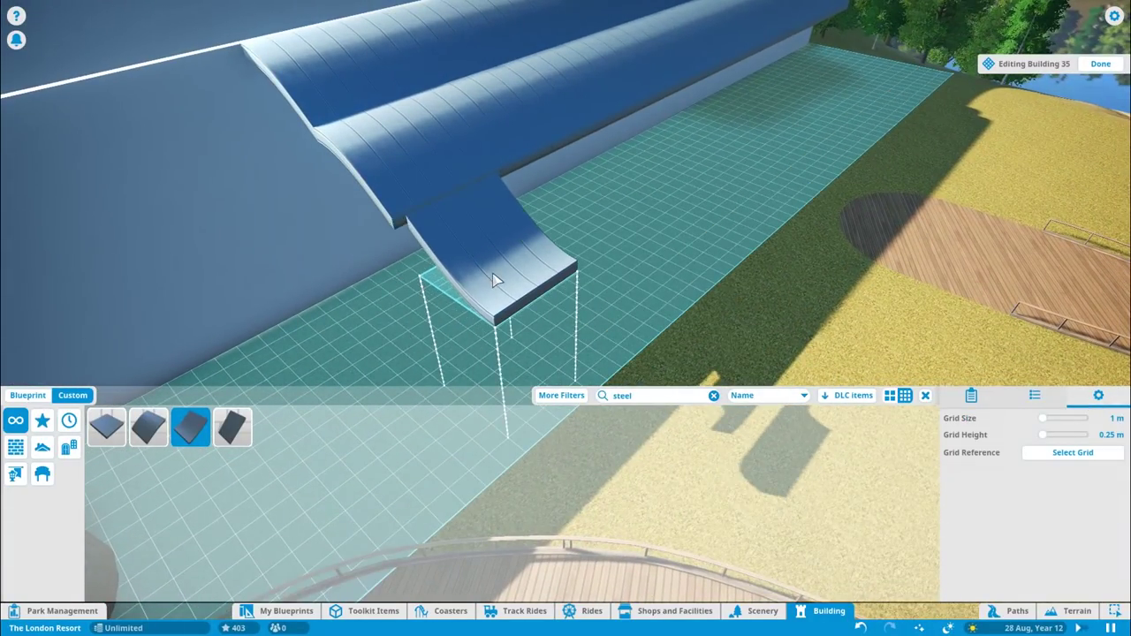
key("e")
left_click(450, 259)
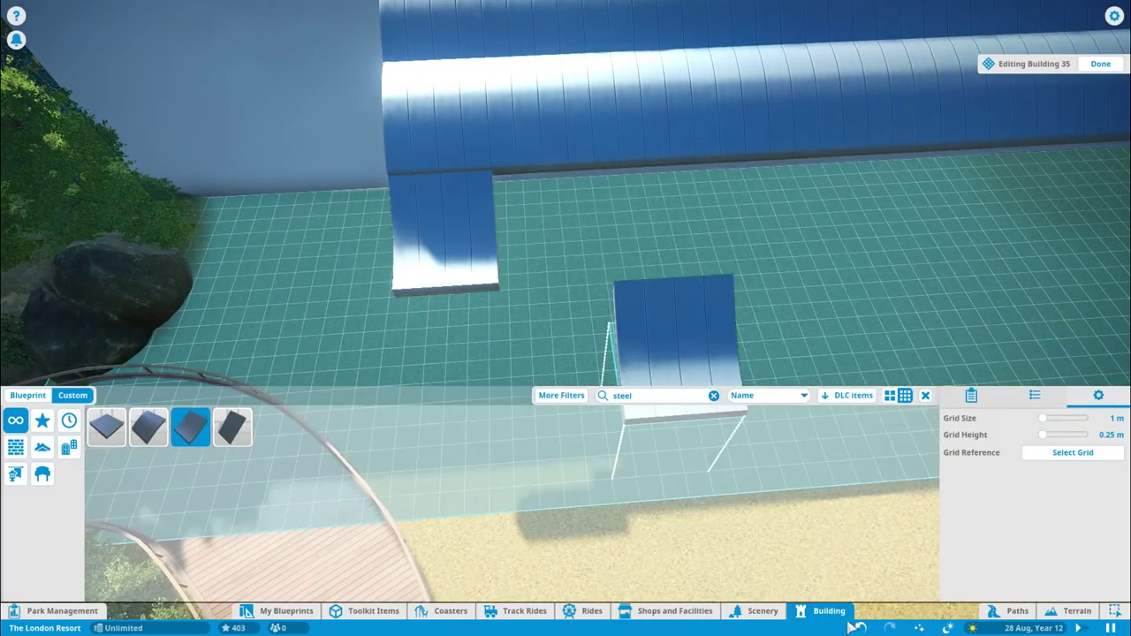
scroll(452, 256, "down", 4)
scroll(725, 288, "up", 4)
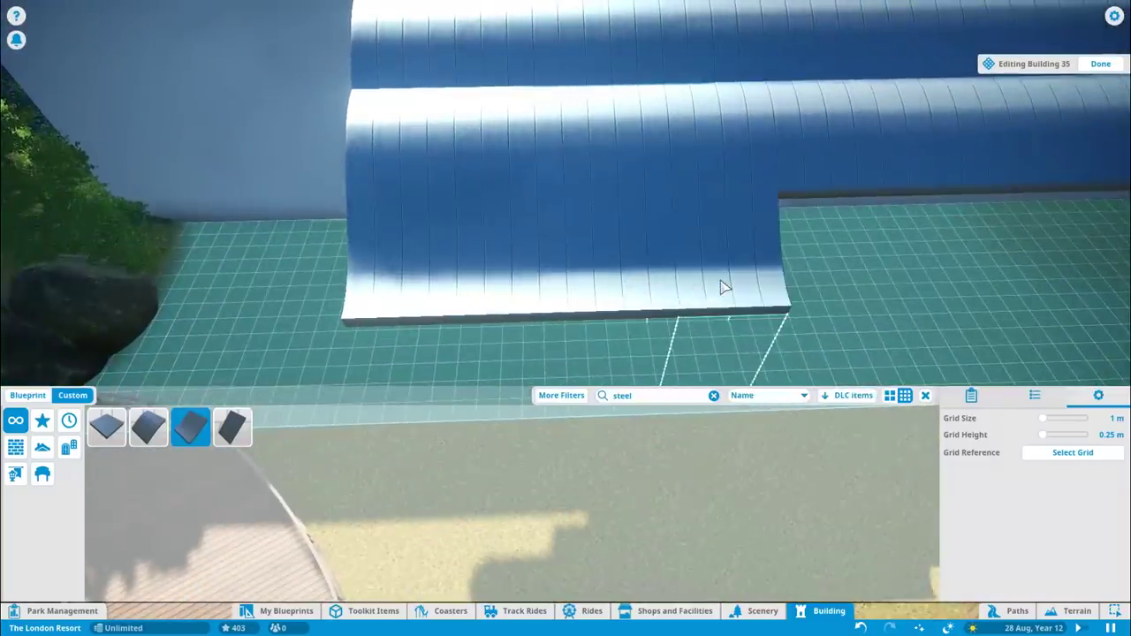
scroll(501, 244, "down", 2)
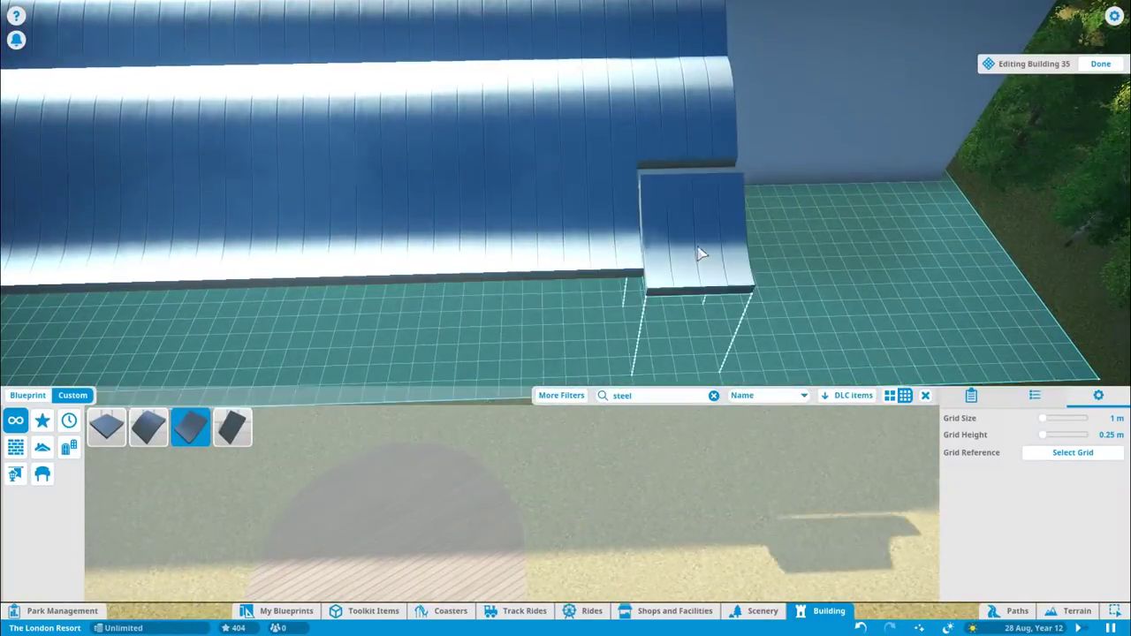
scroll(695, 252, "down", 10)
scroll(756, 177, "up", 10)
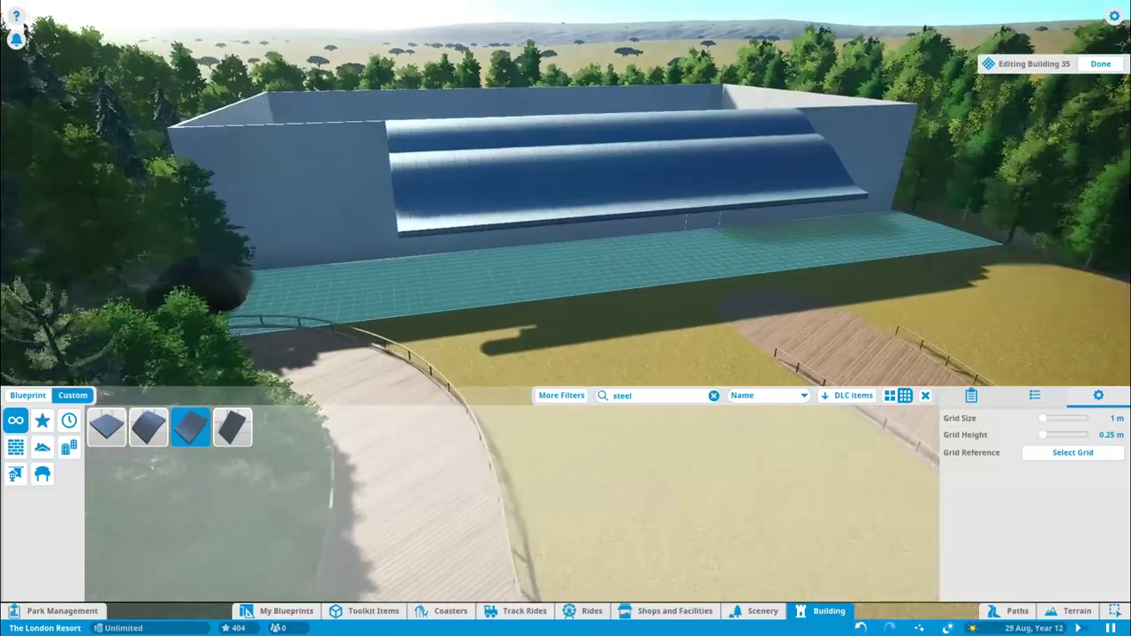
Search for 'glass' and place glass roof pieces on the front canopy.
type("ass")
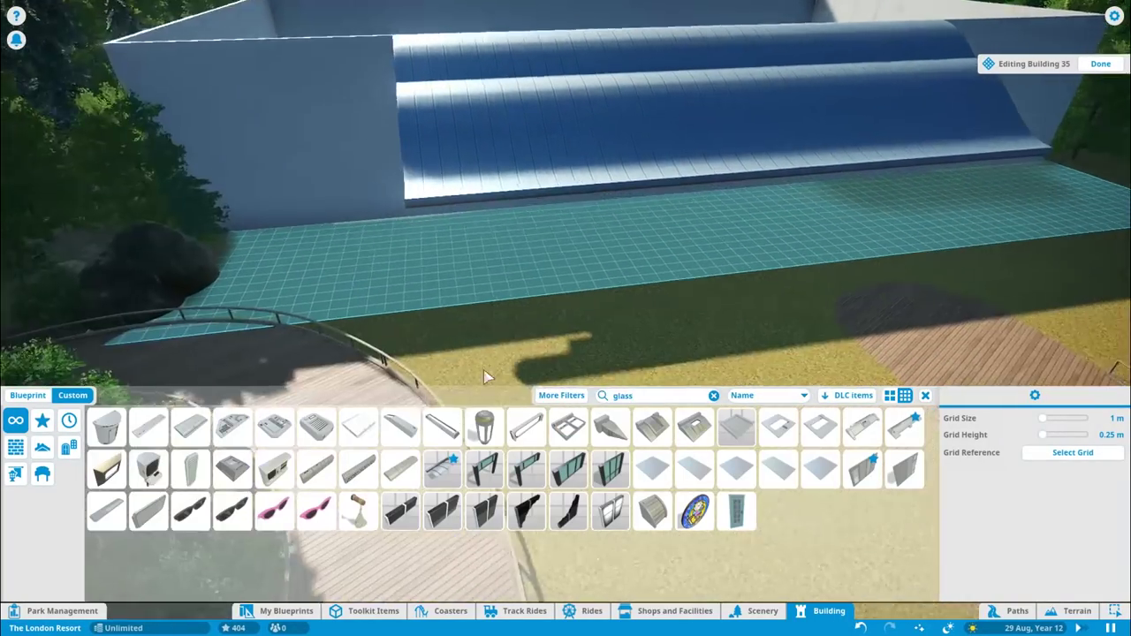
left_click(442, 468)
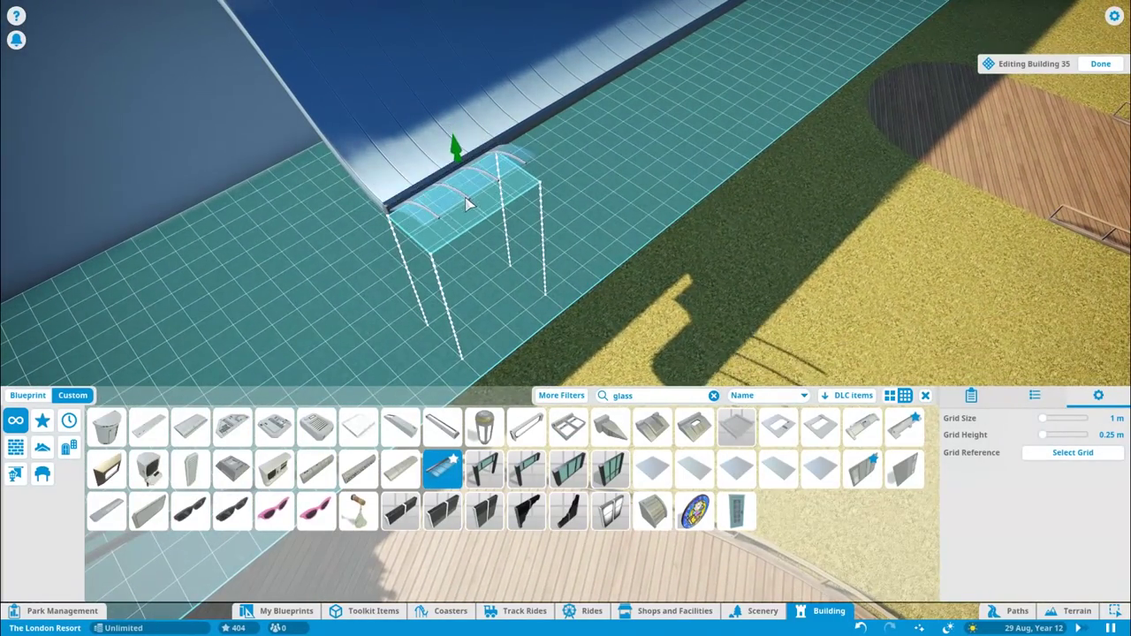
key("q")
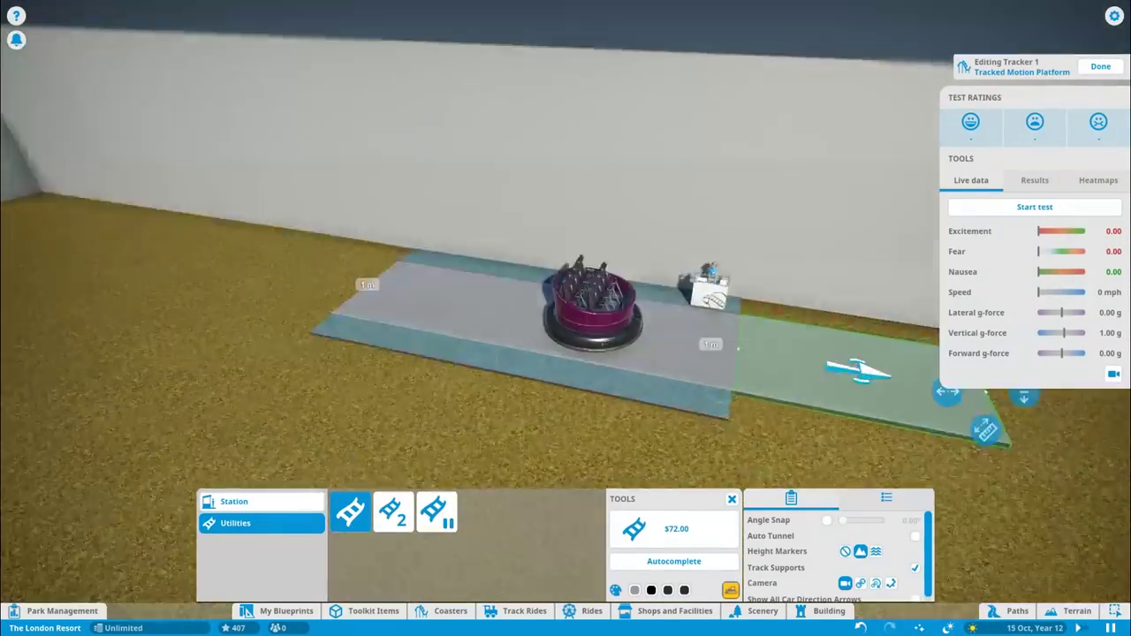
Start a new building on a grid beside the queue lines with a Firehouse Roof 4m slab.
scroll(820, 106, "up", 3)
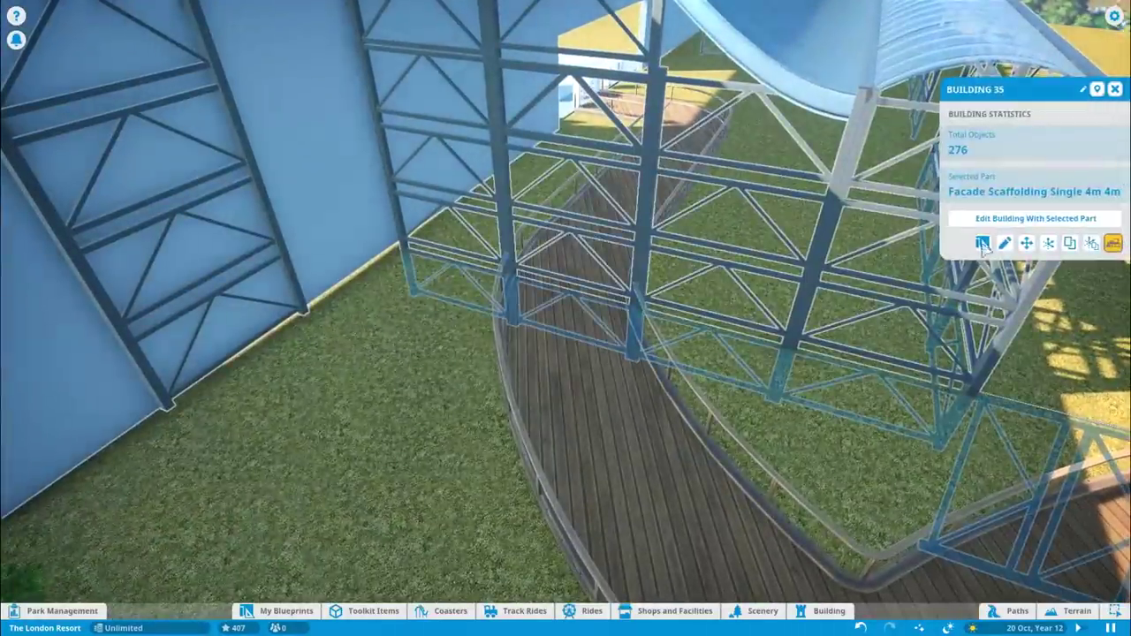
left_click(983, 246)
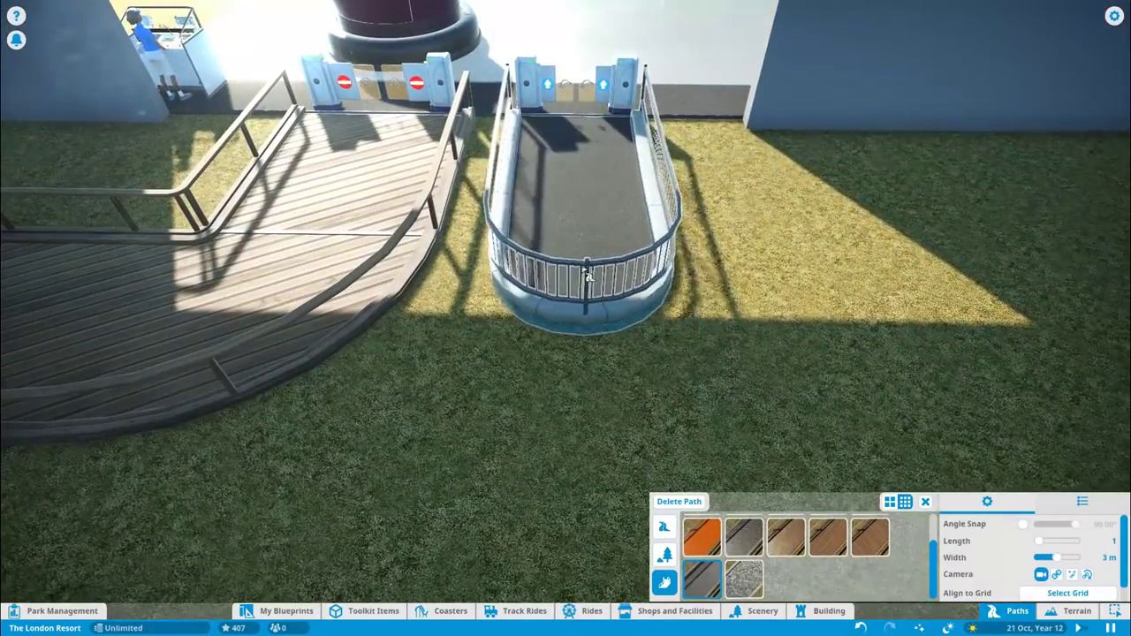
left_click(577, 267)
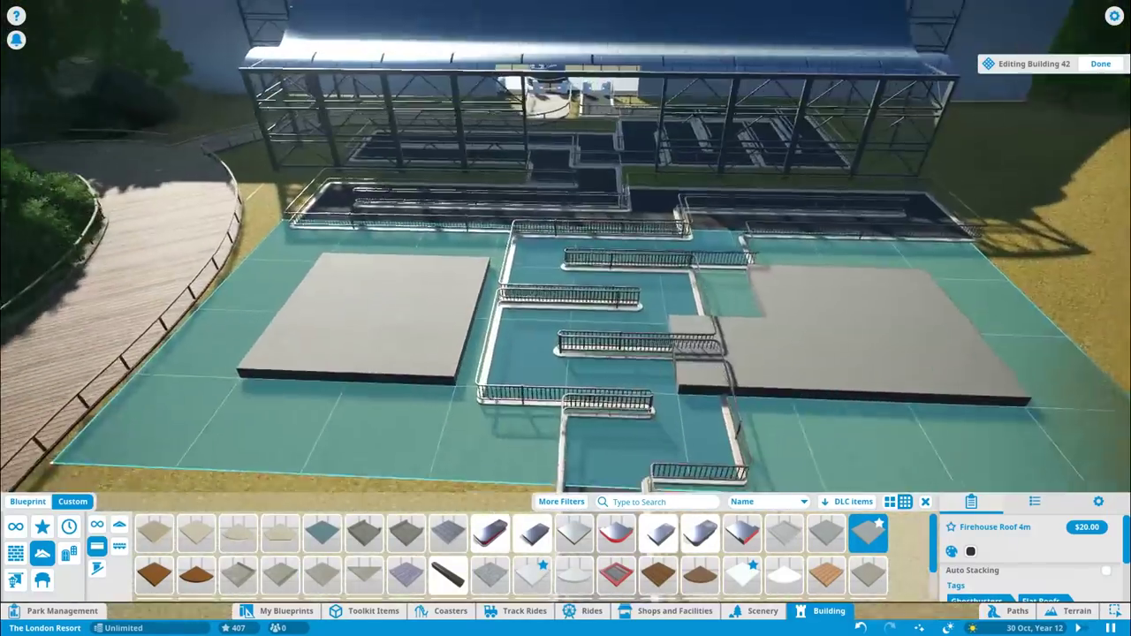
Place a second Firehouse Roof 4m slab on the opposite side of the queue paths.
left_click(1097, 502)
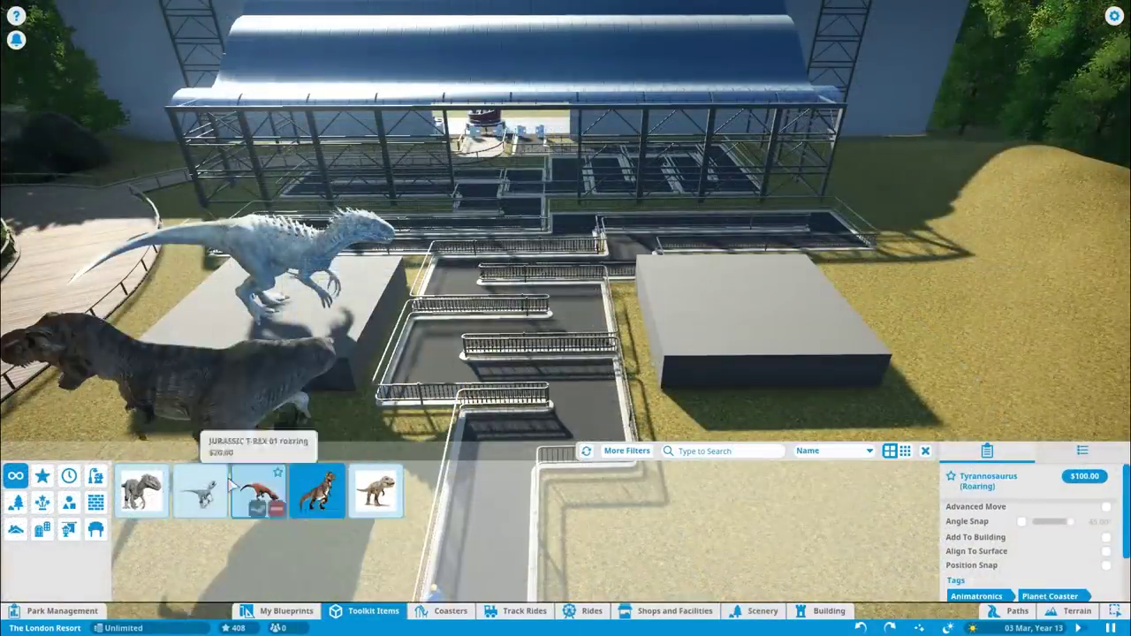
Place an Indo Rex on the platform and reposition it using its info panel's Move button.
left_click(142, 491)
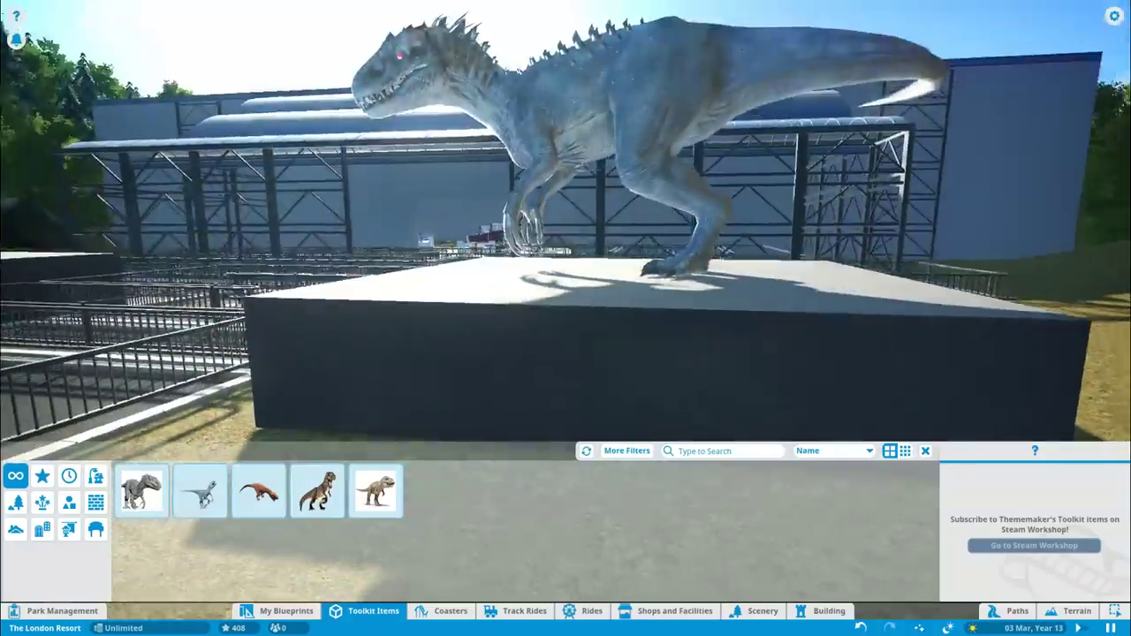
left_click(622, 210)
left_click(518, 334)
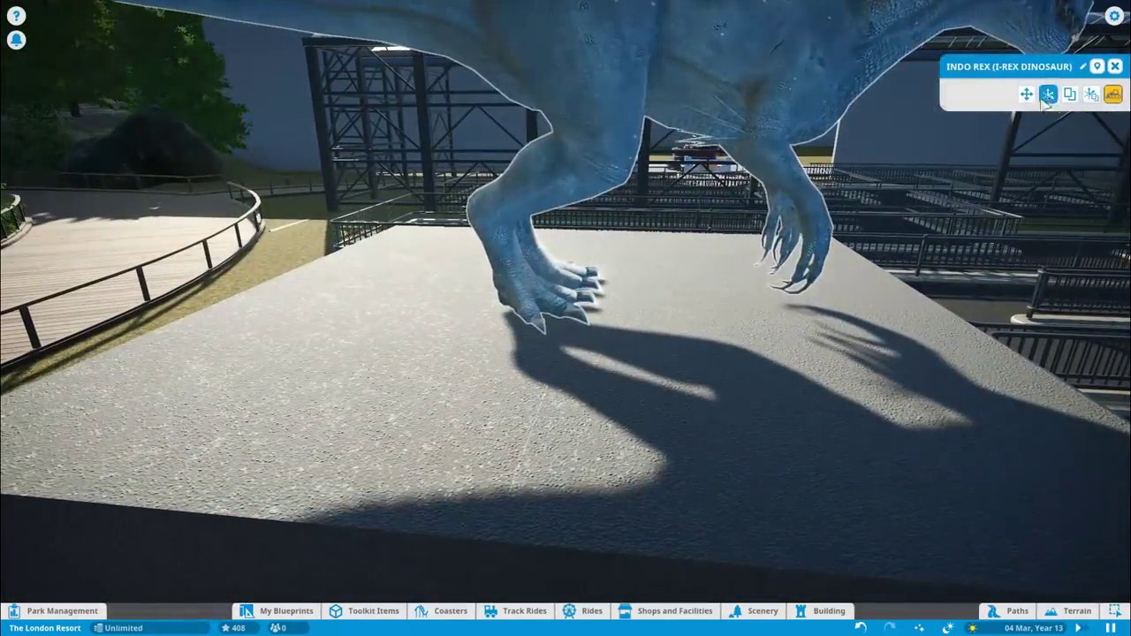
left_click(1048, 95)
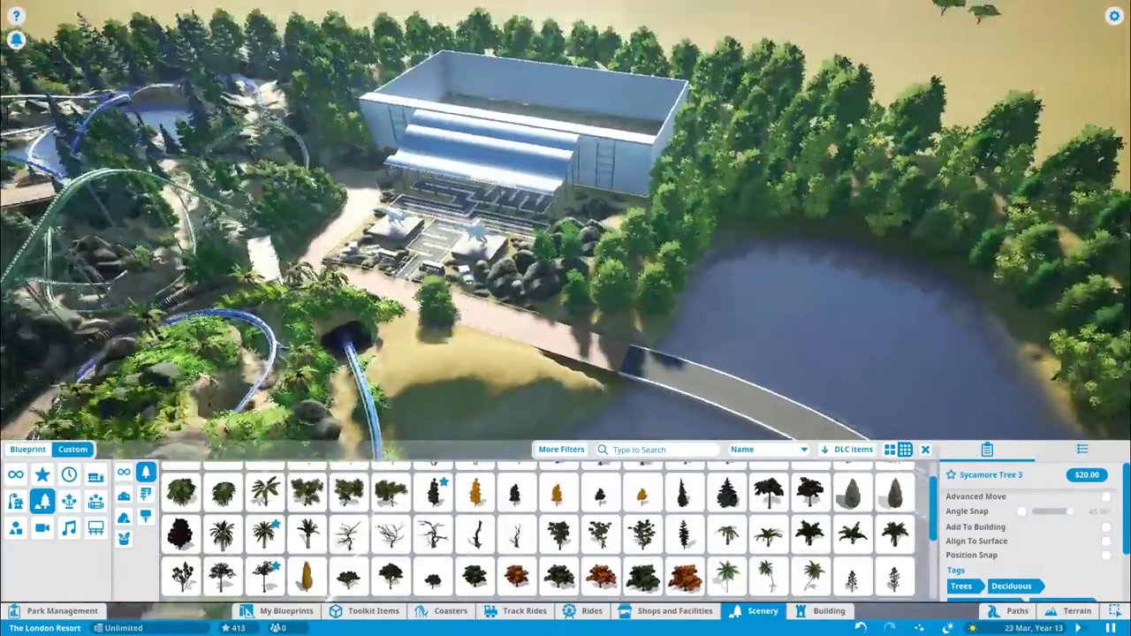
Plant birch trees and a Tropical Rock 5 (Large) beside the lakeside path.
scroll(498, 230, "up", 5)
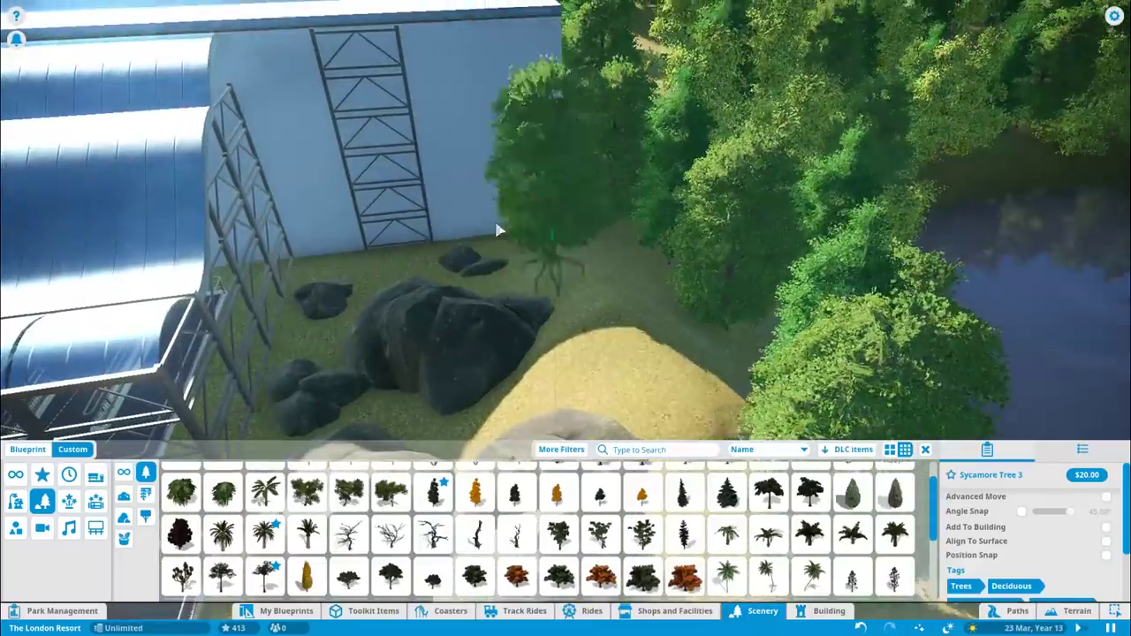
scroll(517, 300, "down", 4)
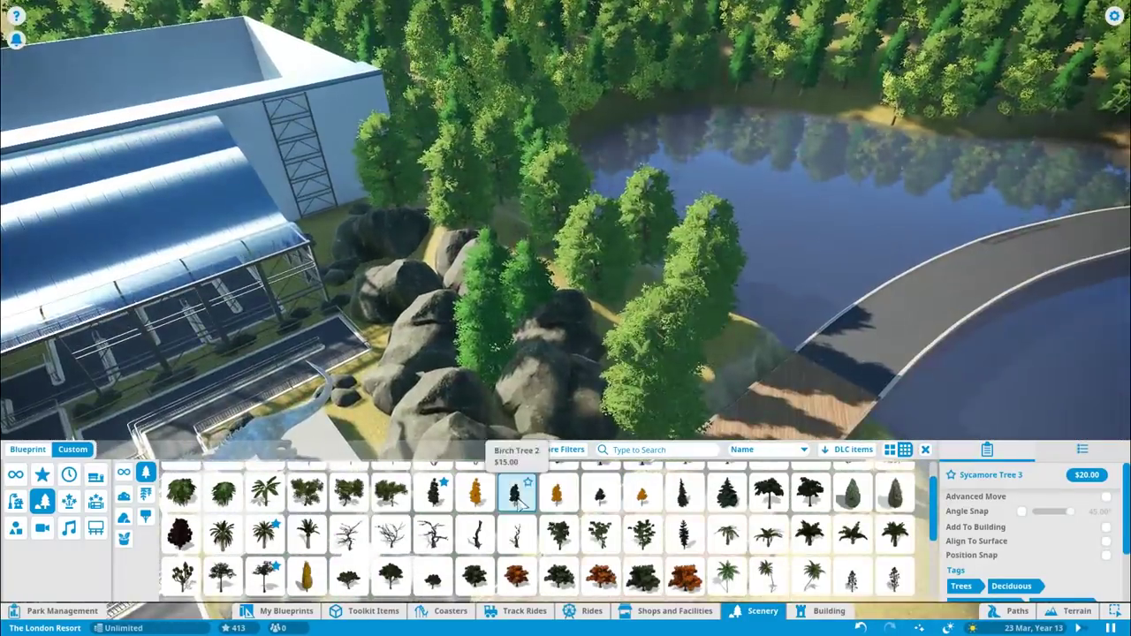
left_click(433, 494)
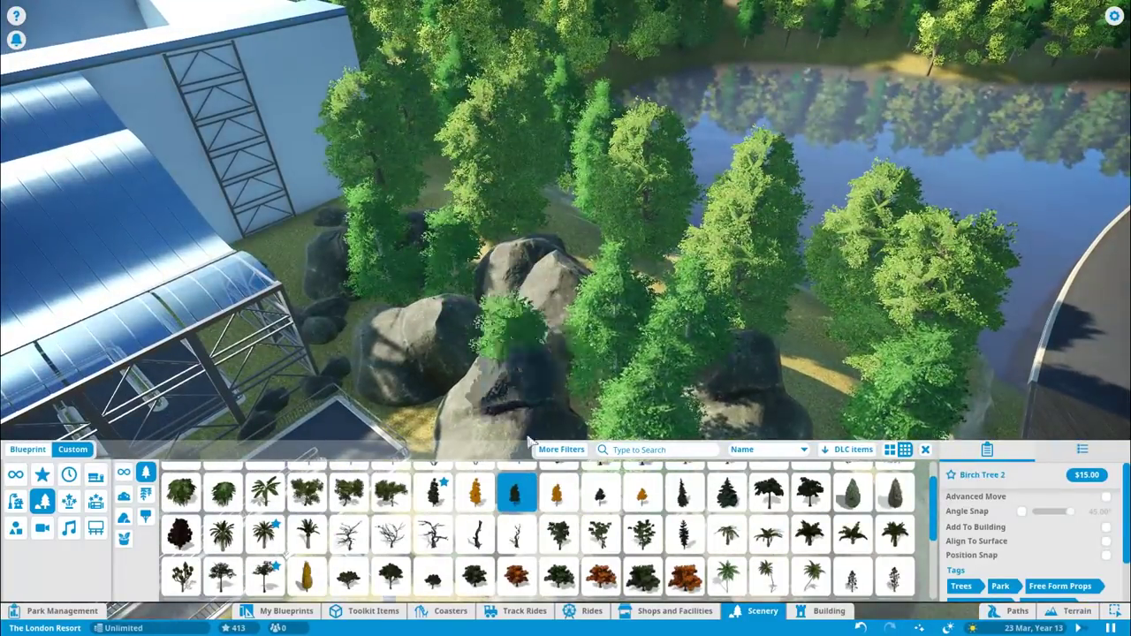
scroll(558, 279, "up", 3)
key("w")
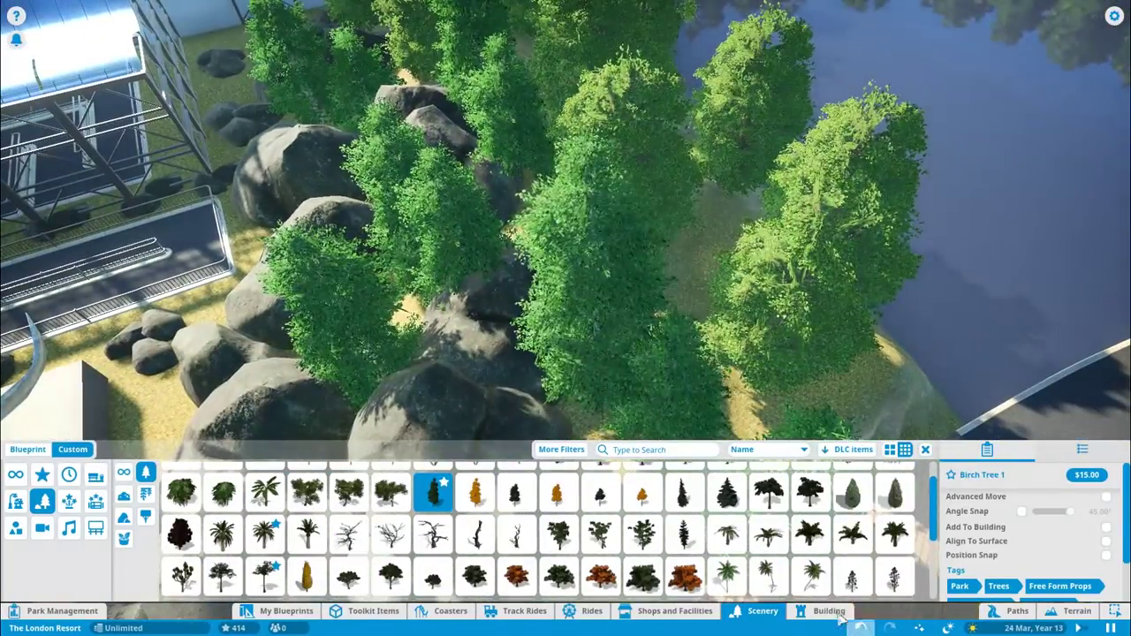
scroll(688, 303, "down", 3)
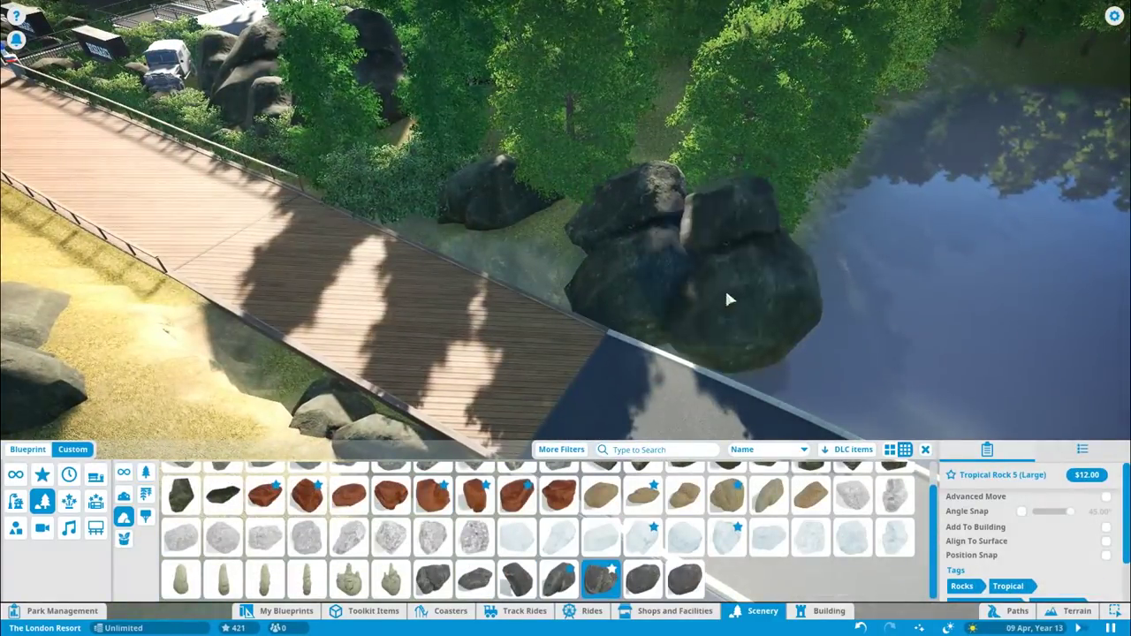
left_click(729, 300)
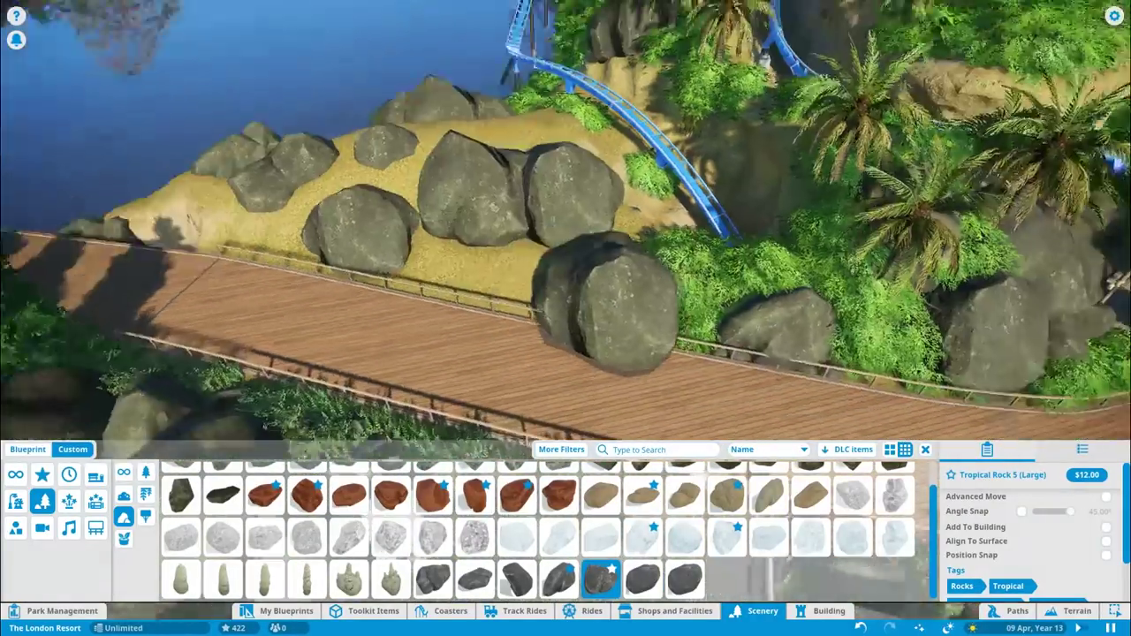
left_click(642, 579)
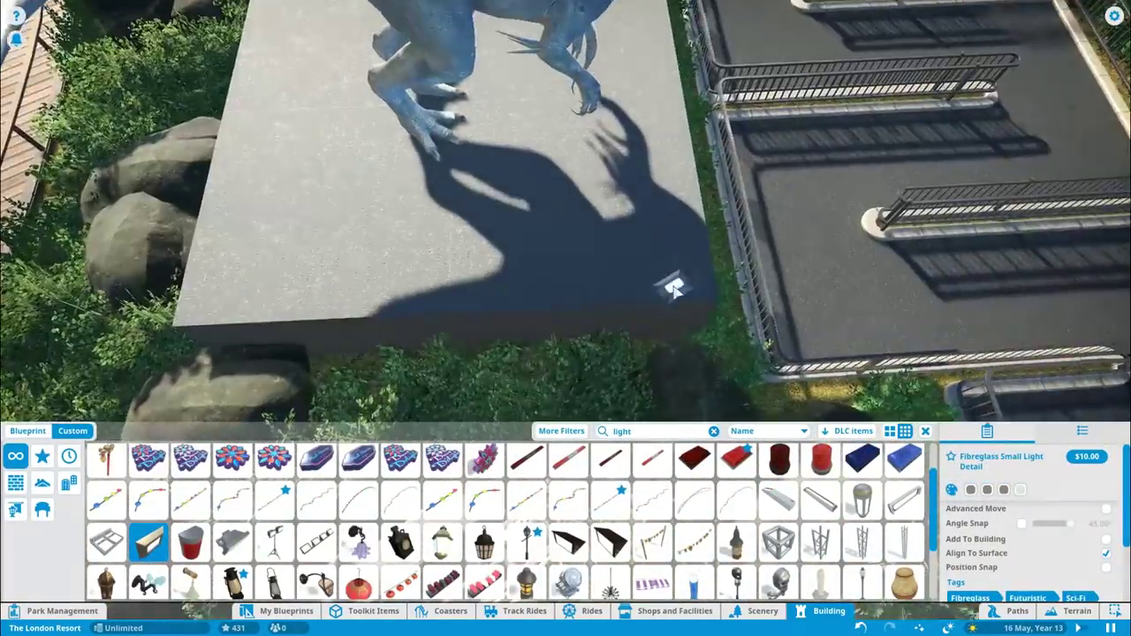
Rotate the Fibreglass Small Light Detail to fit the platform edge and confirm its placement.
left_click_drag(305, 277, 336, 276)
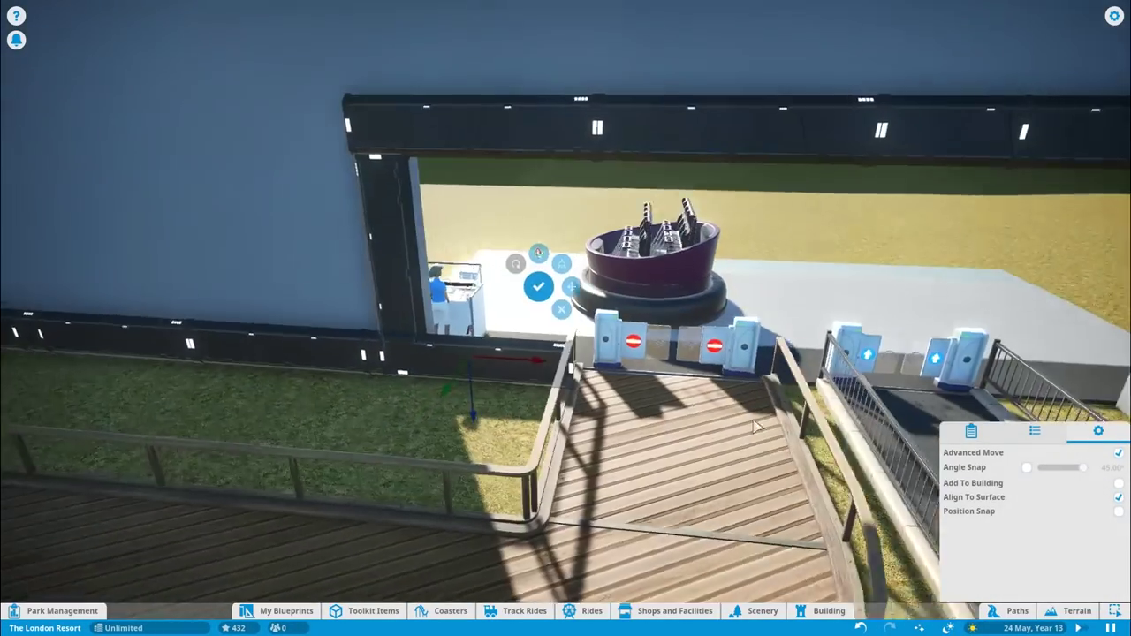
key("Return")
key("d")
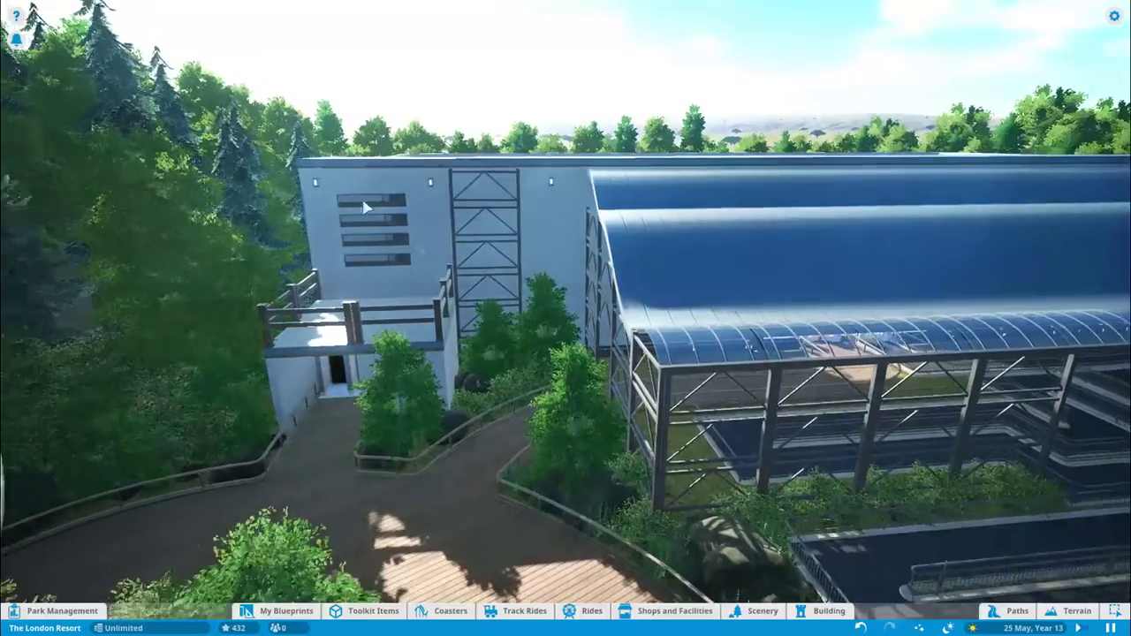
Edit the dark ride building and place Metal Alloy Greeble Panel 3 copies along its wall.
left_click(366, 207)
left_click(1051, 194)
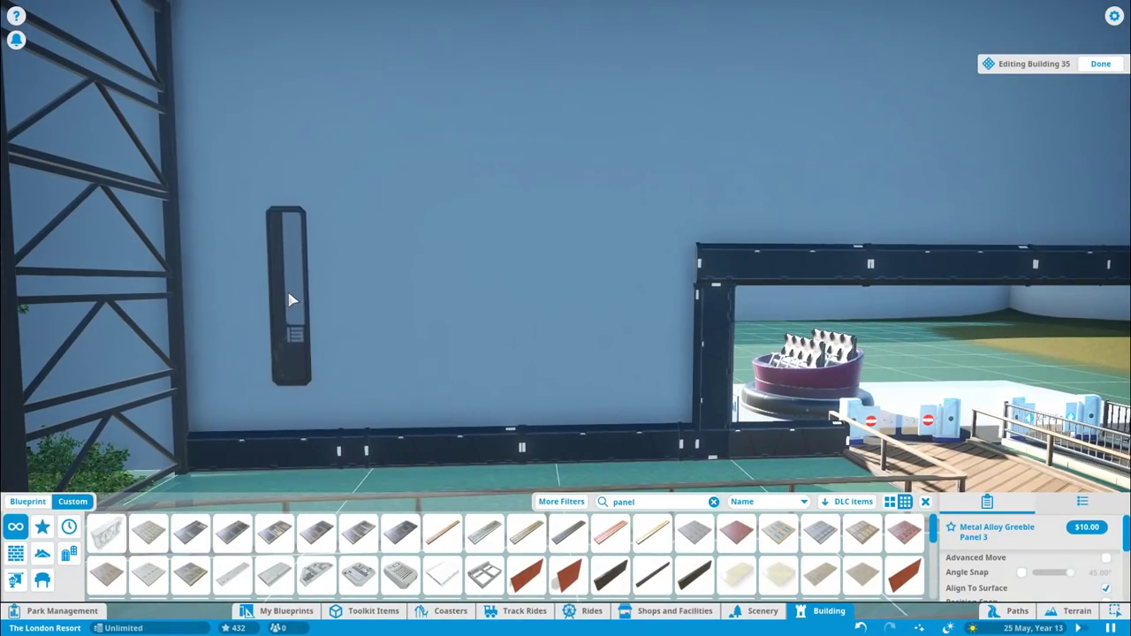
scroll(292, 300, "down", 3)
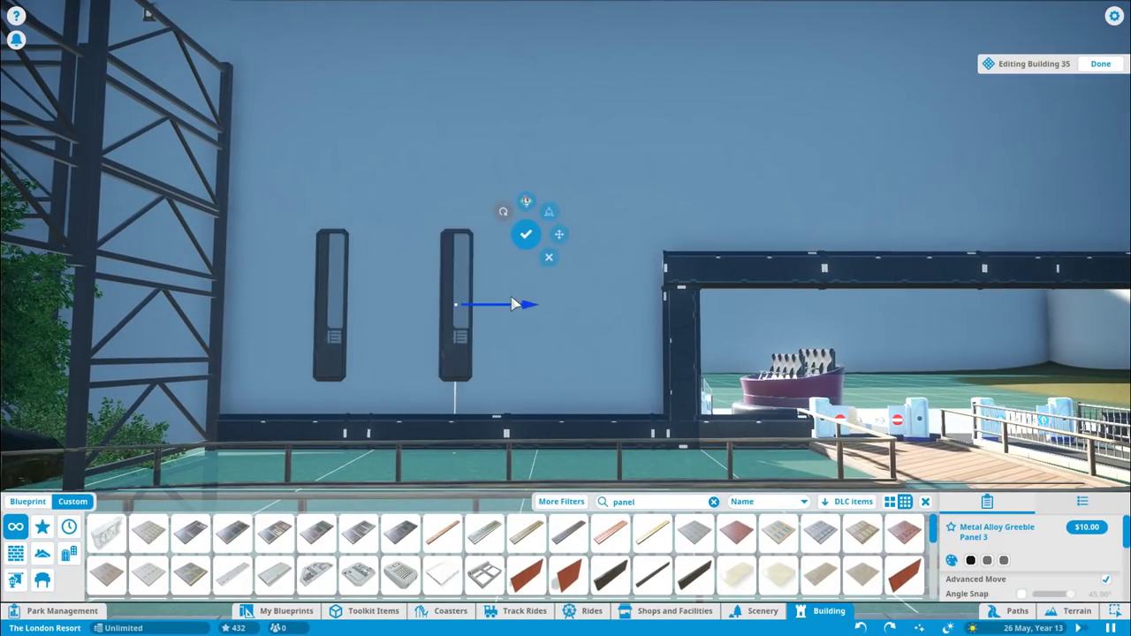
left_click(643, 238)
left_click(527, 234)
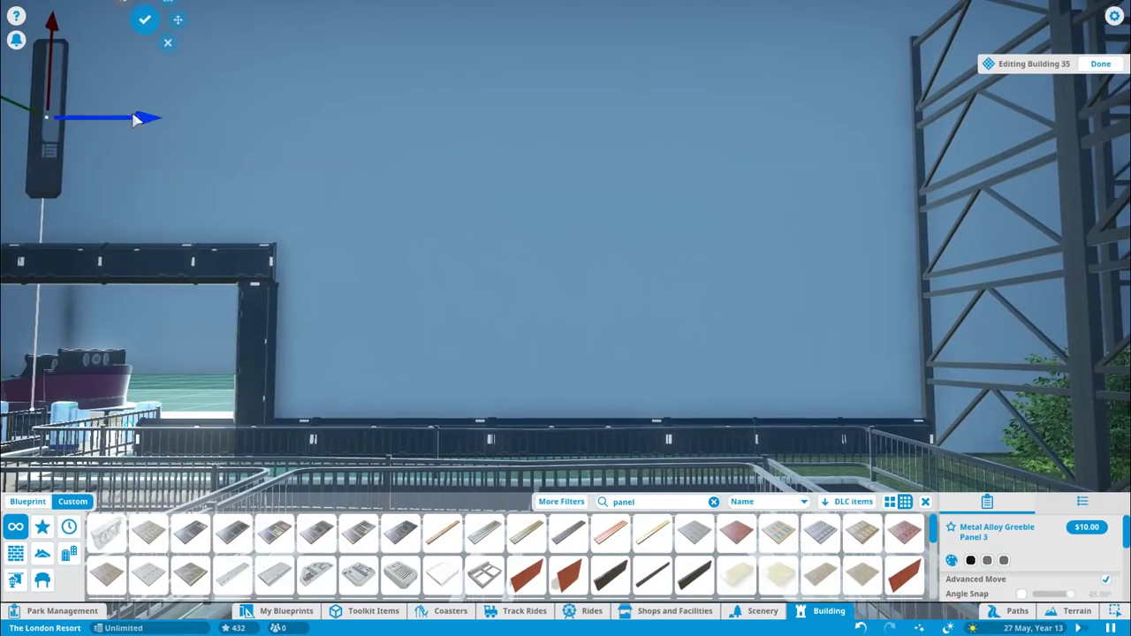
left_click_drag(146, 118, 798, 139)
Filter the scenery catalogue to Sci-Fi items through More Filters.
key("d")
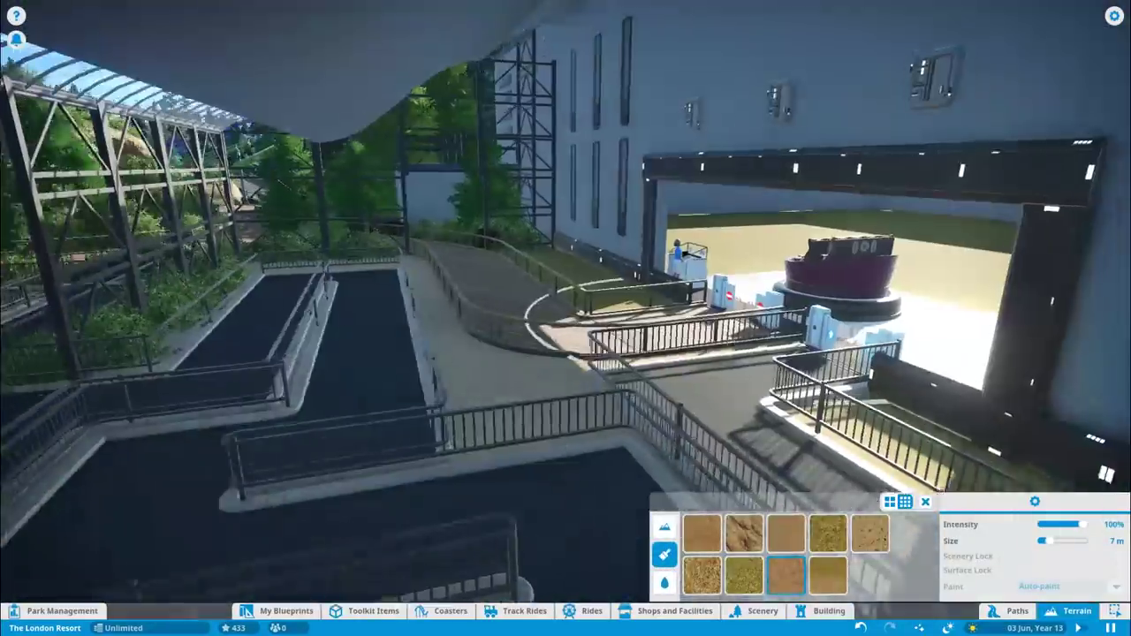
key("e")
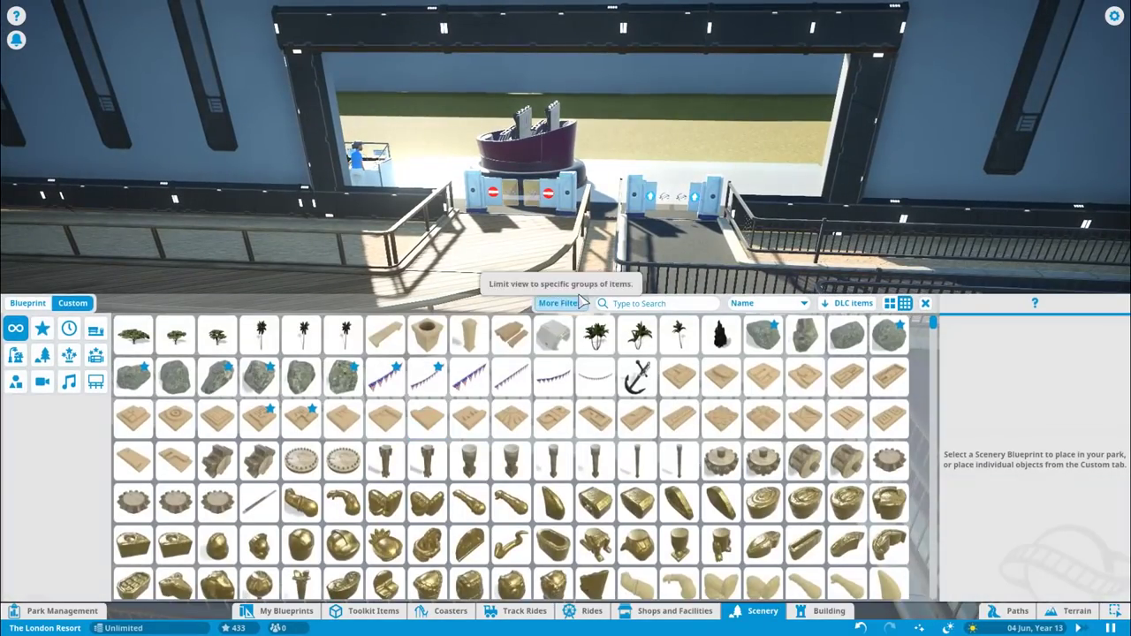
left_click(568, 198)
left_click(695, 50)
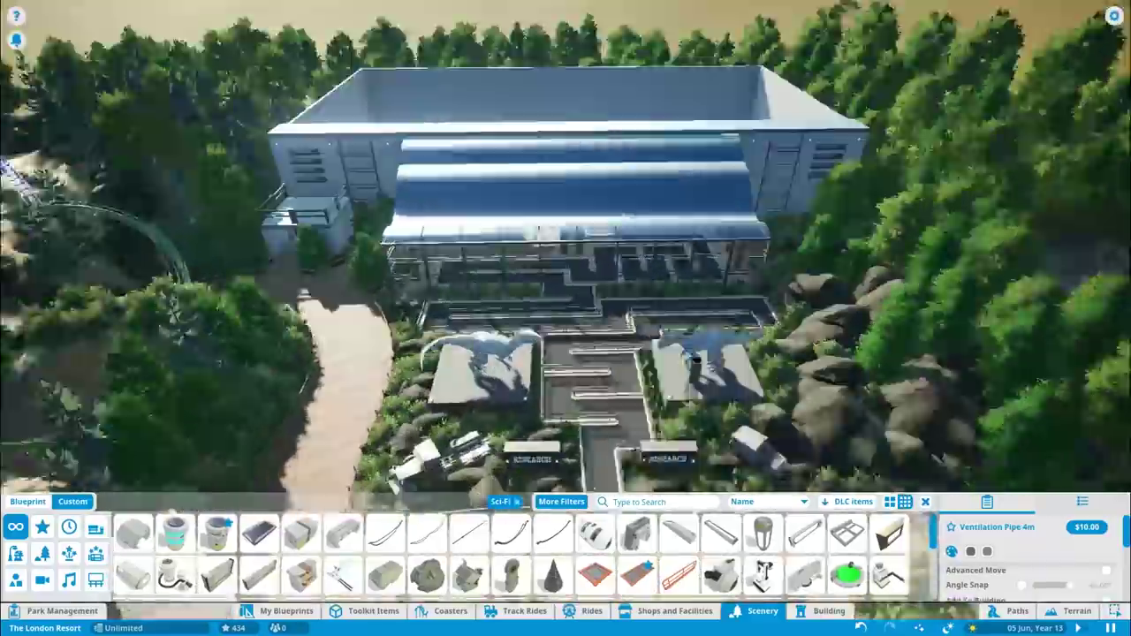
Add Reactor Shielding Edge 4m vents on the station roof and a Sci-Fi Wall Sign on the tower.
right_click(565, 433)
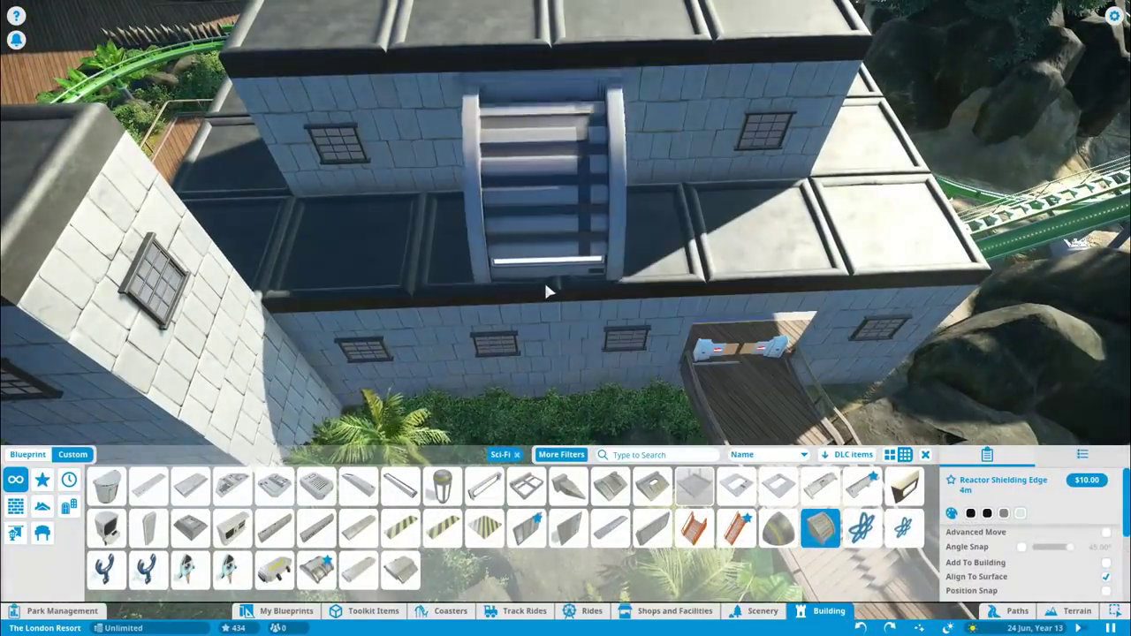
left_click(609, 274)
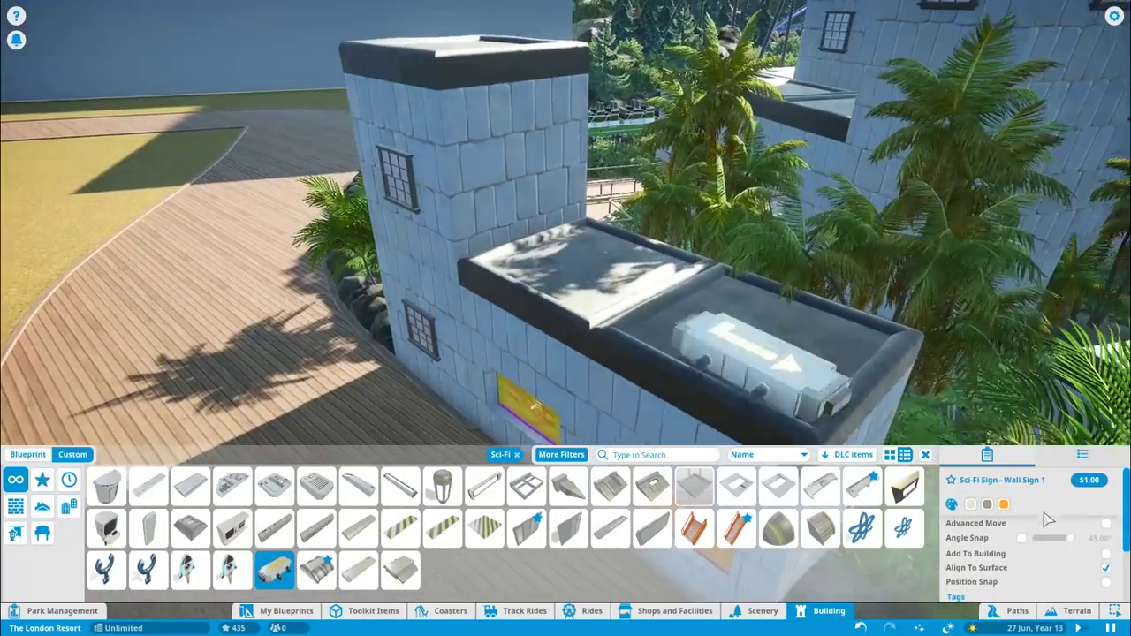
left_click(1004, 504)
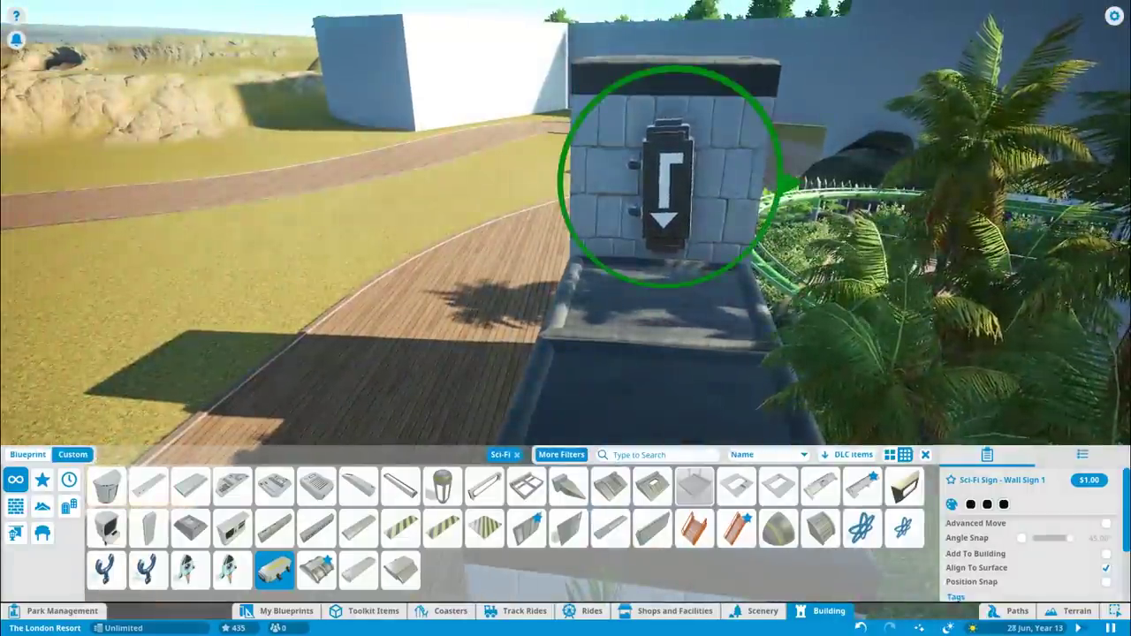
left_click(696, 283)
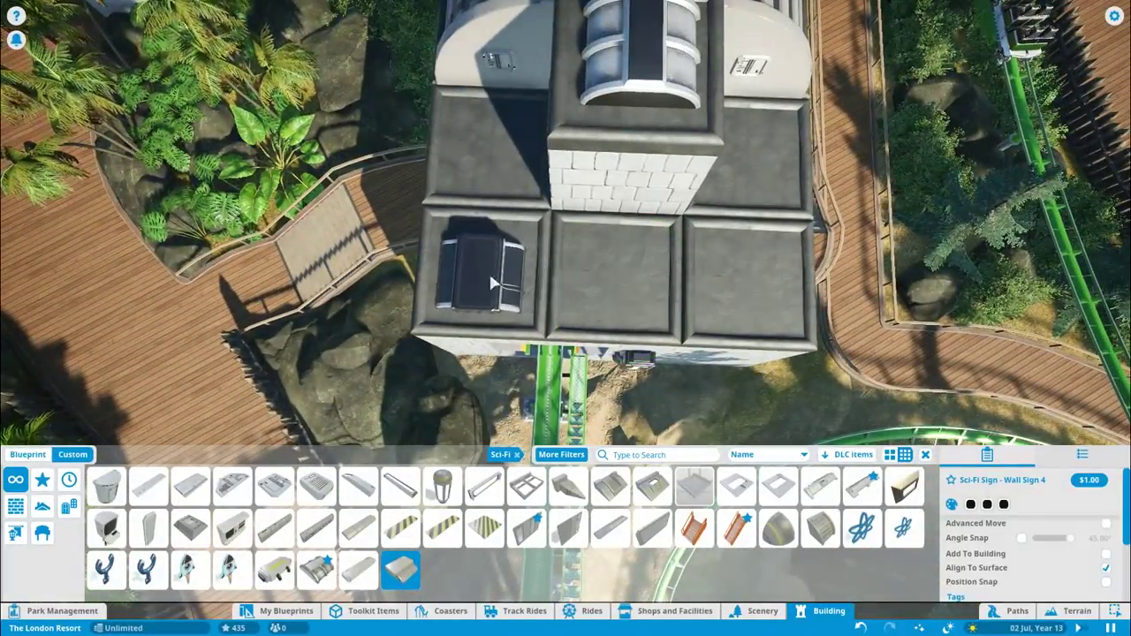
Put a wall sign on the left roof square and the Insanity ride on the open plaza.
left_click(492, 262)
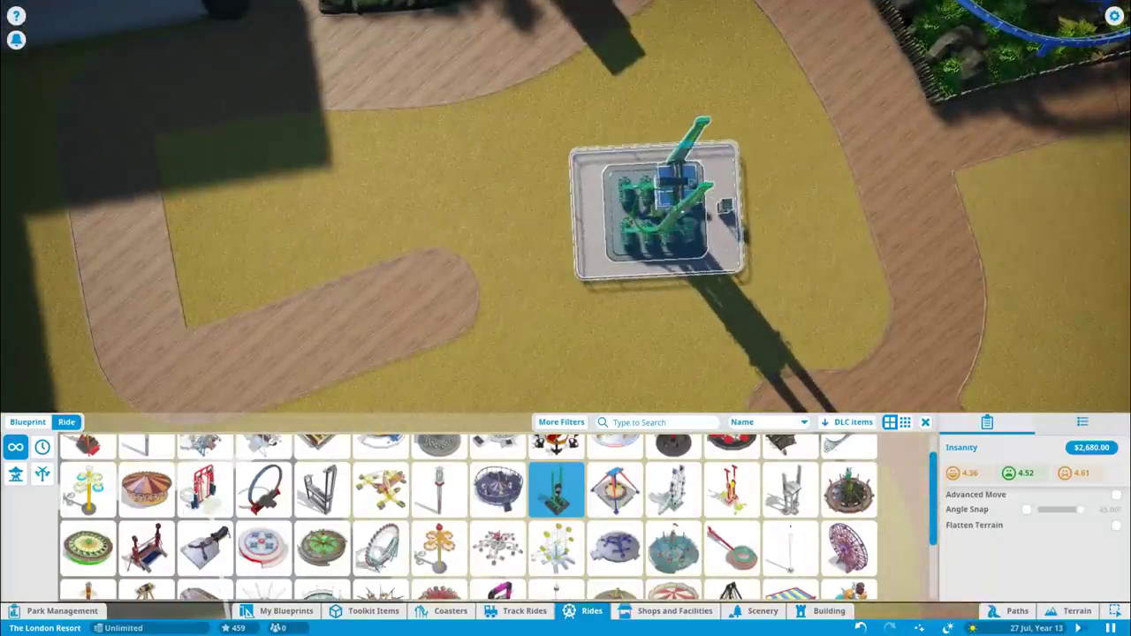
left_click(658, 212)
scroll(659, 212, "down", 10)
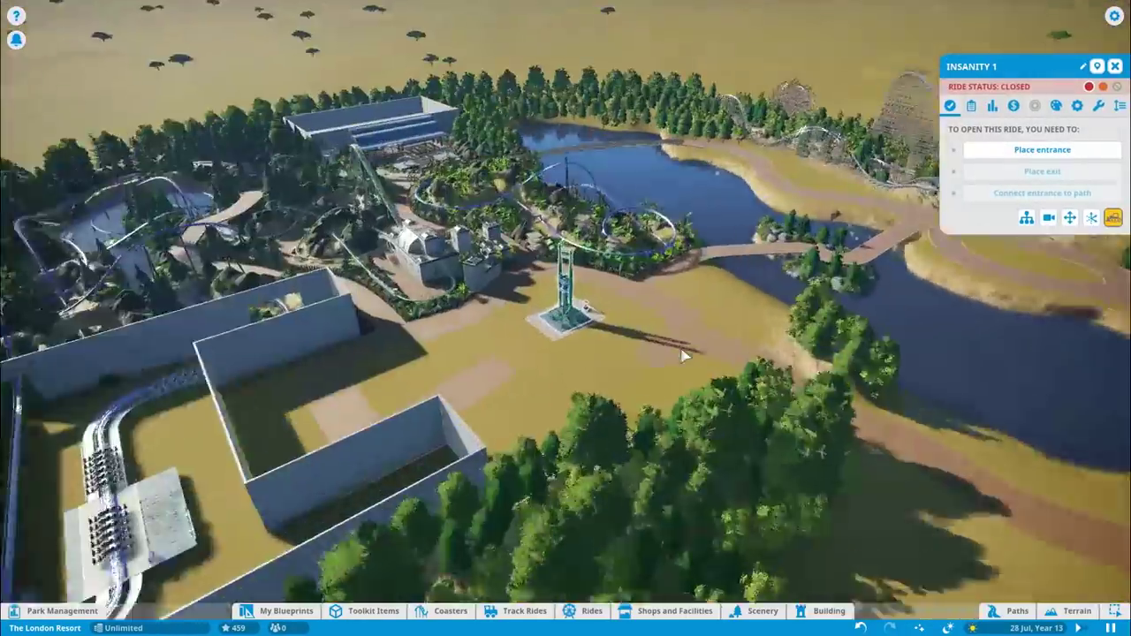
scroll(685, 355, "down", 10)
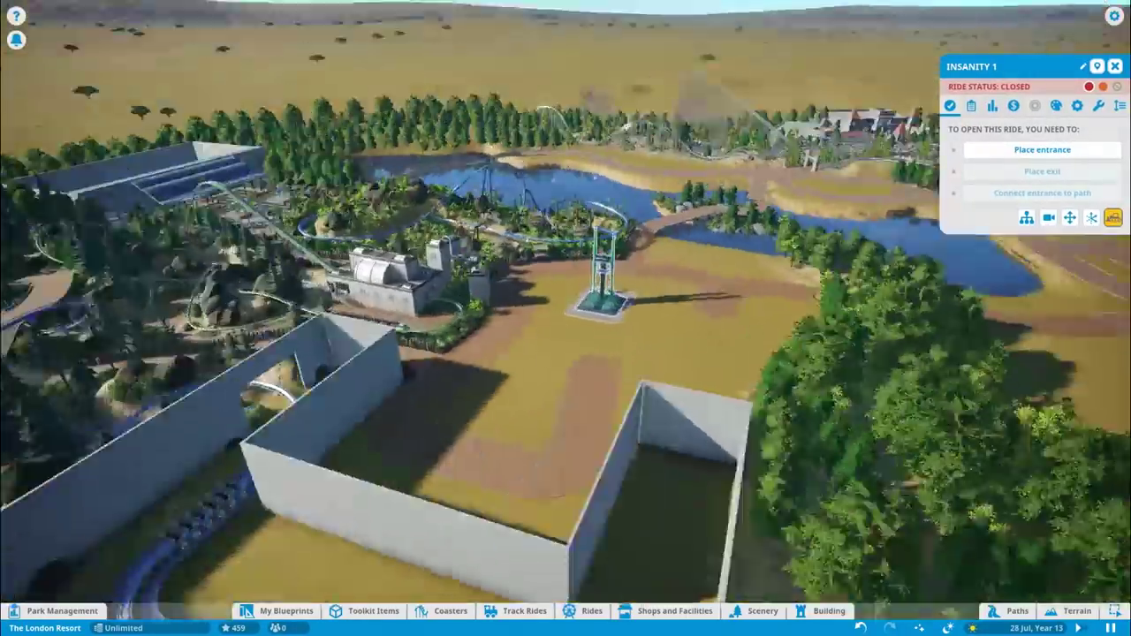
scroll(685, 355, "up", 15)
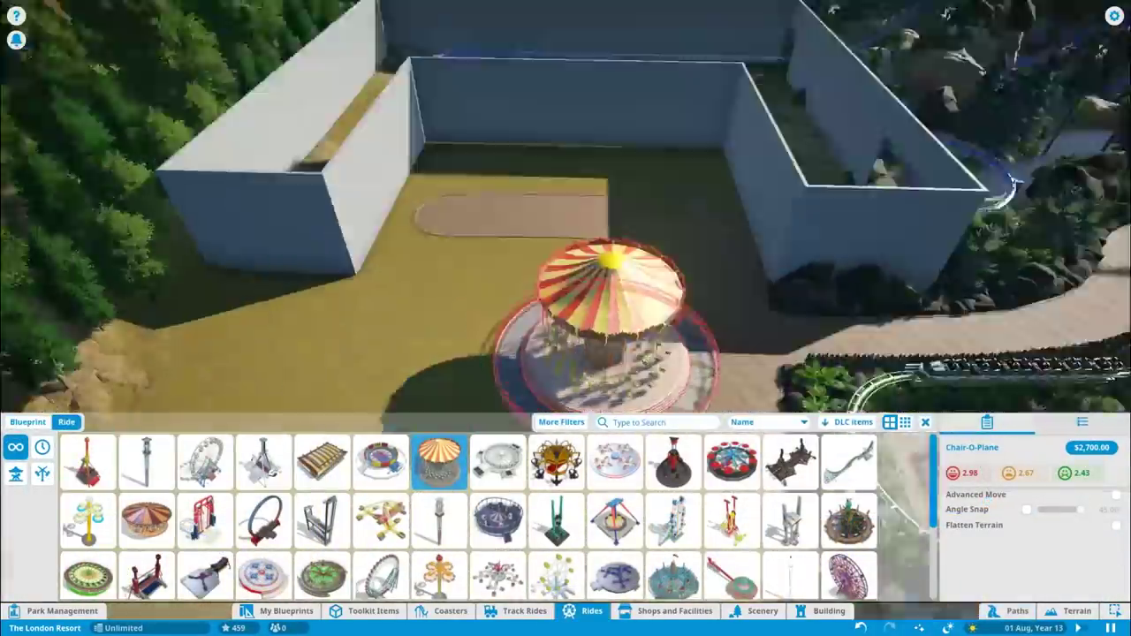
scroll(610, 336, "down", 5)
Place the Chair-O-Plane in the walled courtyard and recolour its canopy.
left_click(610, 336)
scroll(610, 335, "up", 8)
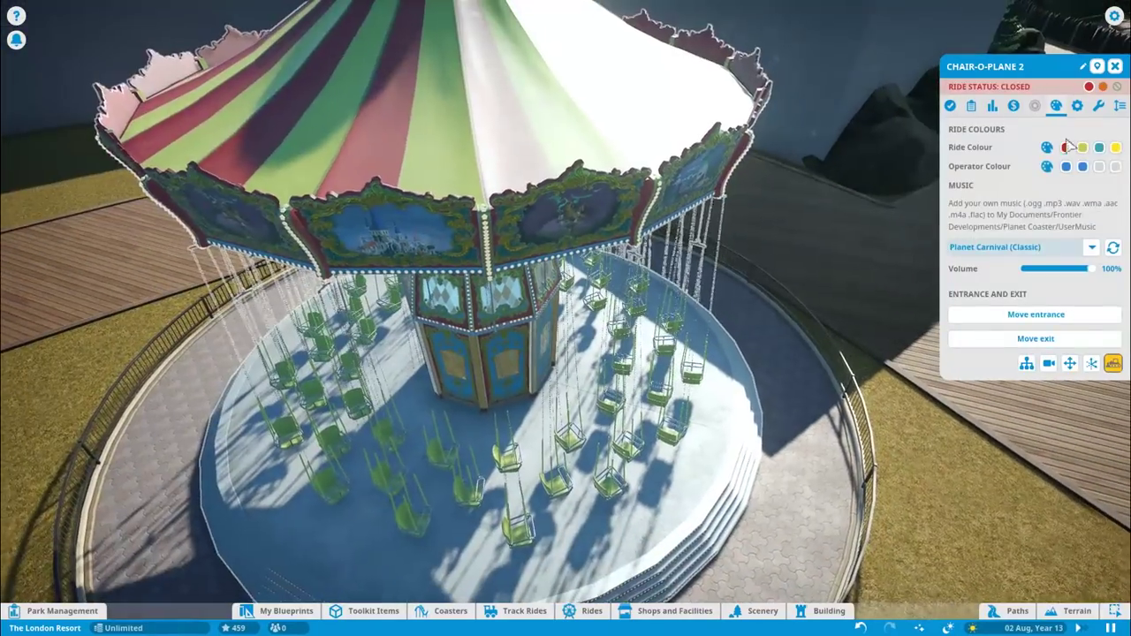
left_click(1098, 201)
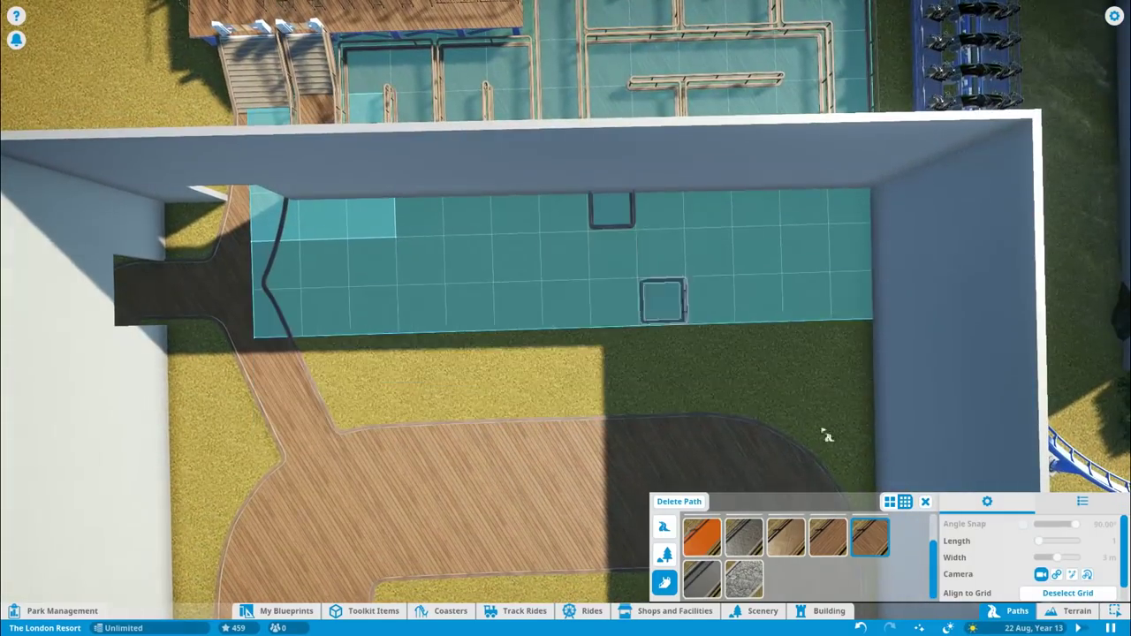
Leave path building, toggle the path alignment grid off, and angle the view over the lakeshore.
key("Escape")
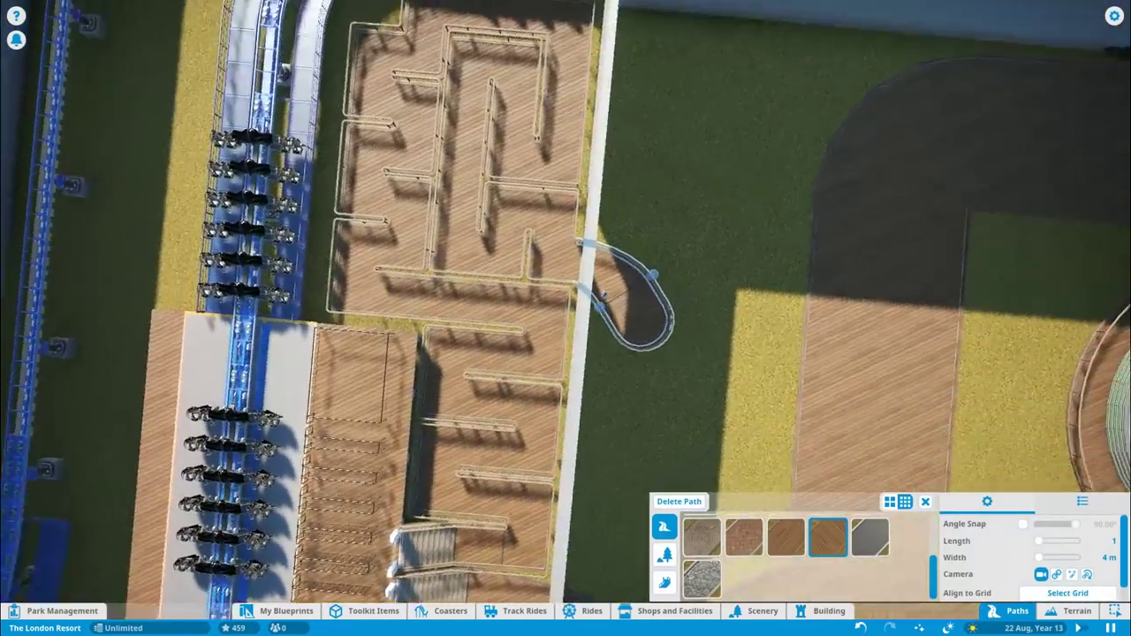
scroll(649, 300, "up", 5)
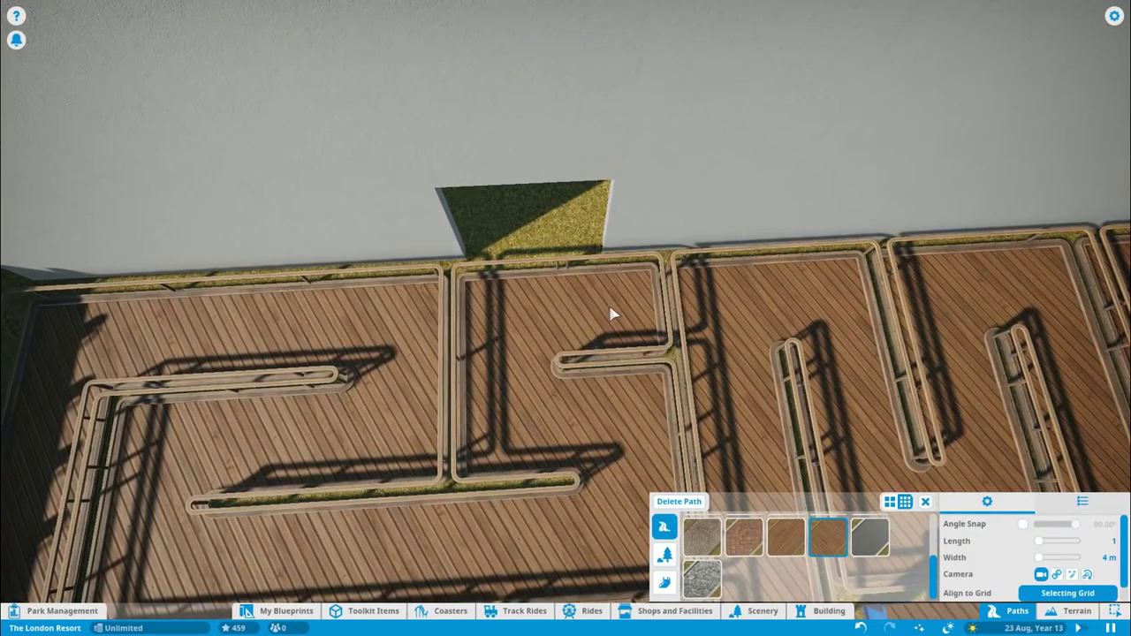
key("g")
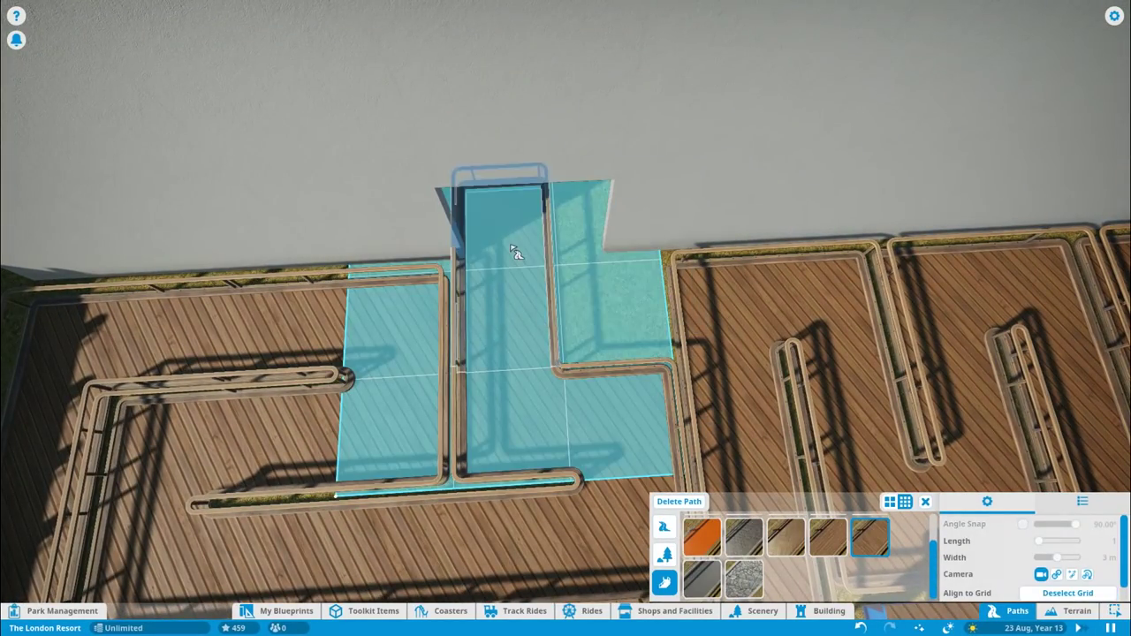
scroll(515, 252, "down", 3)
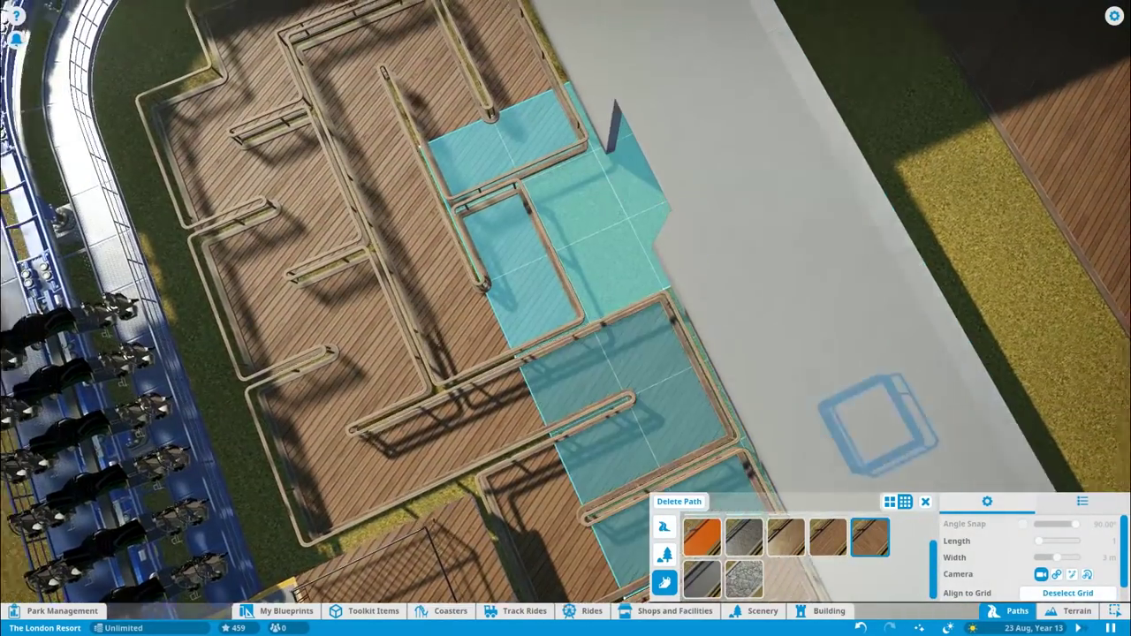
key("g")
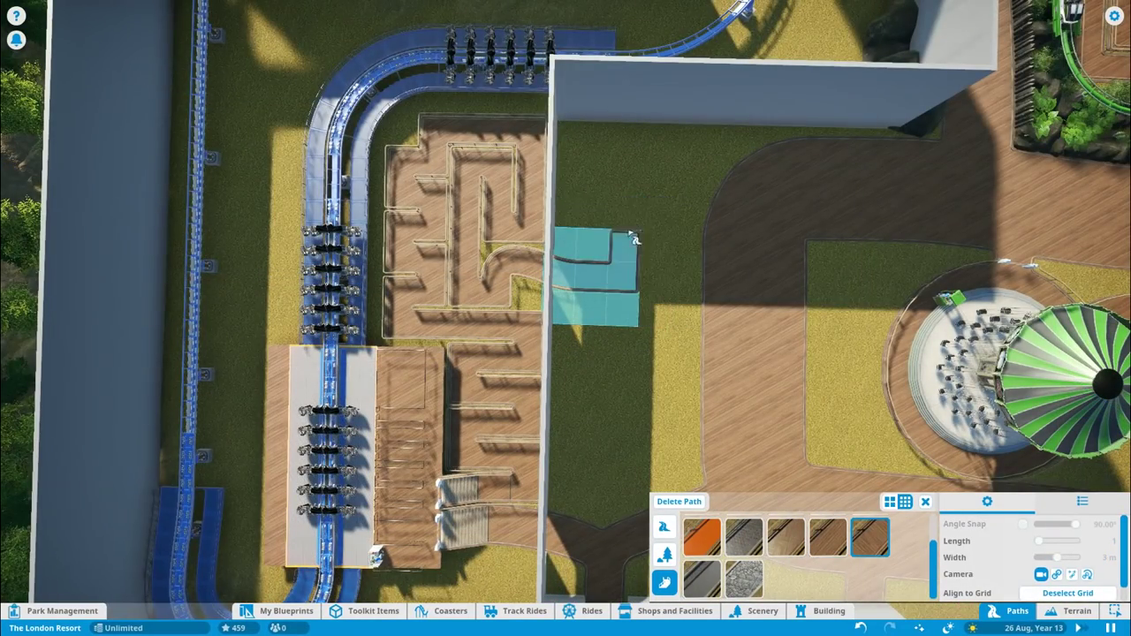
left_click_drag(624, 426, 569, 308)
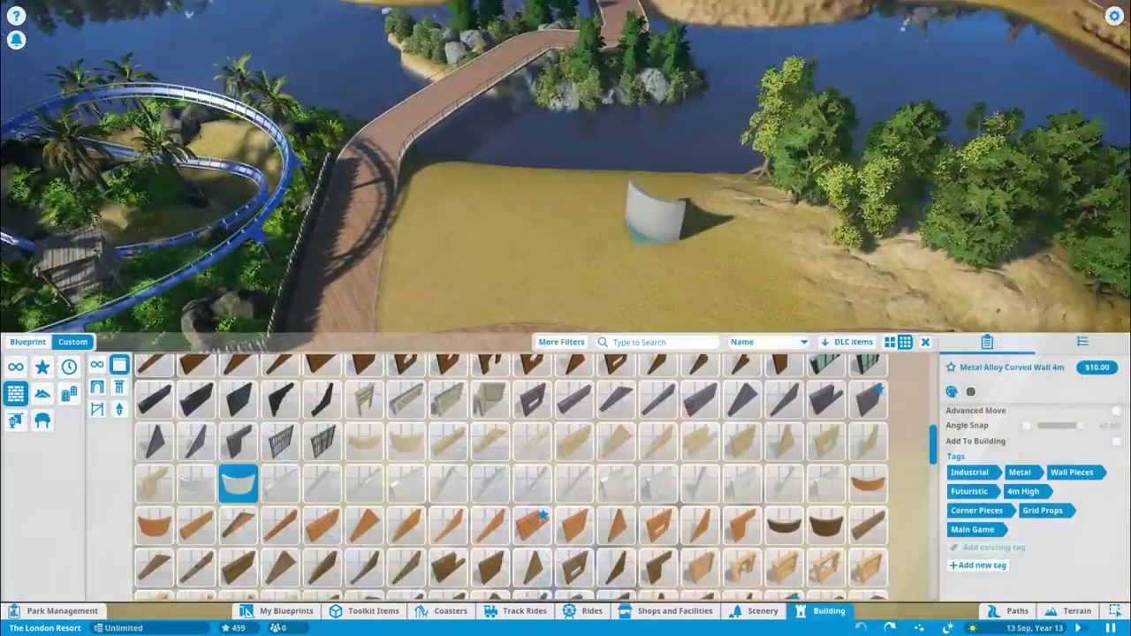
Add straight Metal Alloy Wall 4m pieces beside the cylinder to close the gap.
scroll(447, 240, "up", 3)
left_click_drag(442, 305, 491, 274)
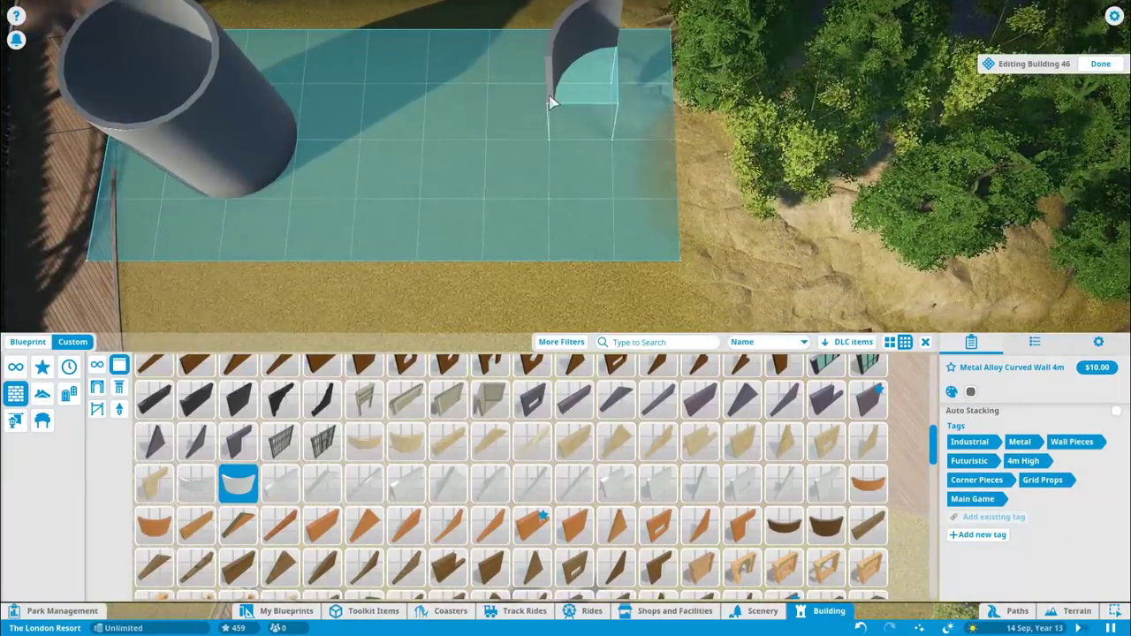
scroll(534, 125, "down", 5)
scroll(534, 141, "up", 5)
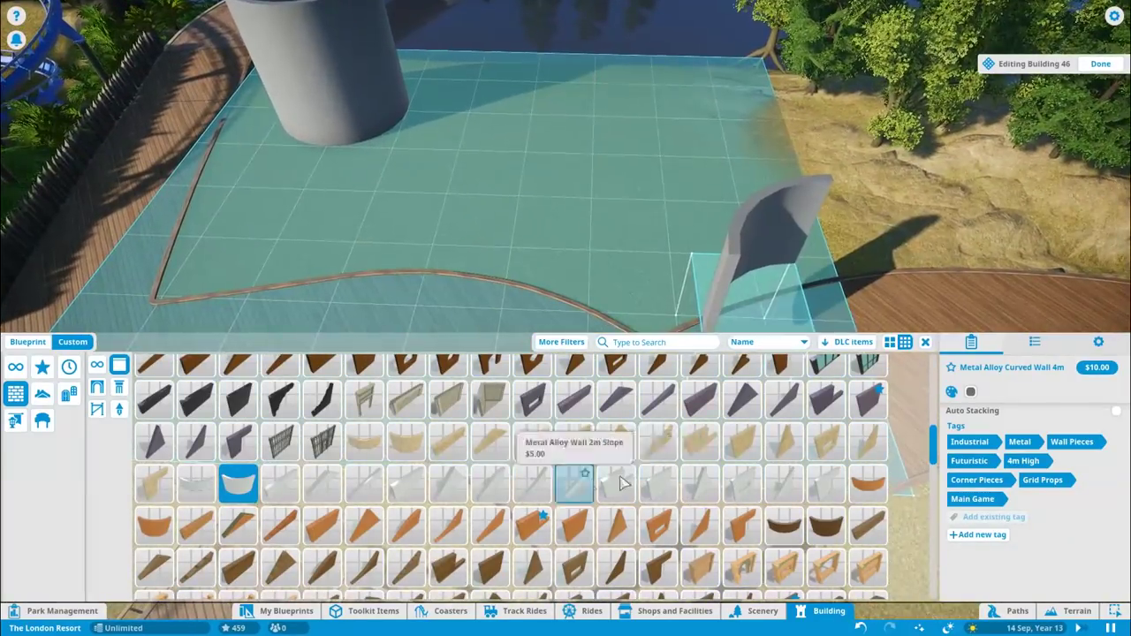
left_click(658, 483)
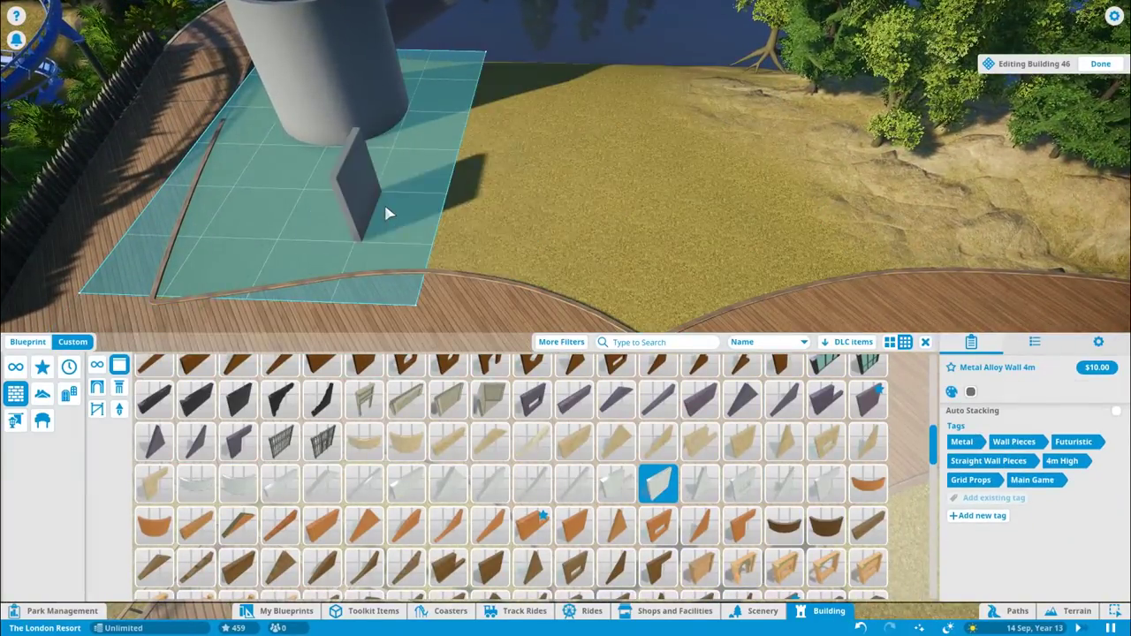
left_click(386, 212)
scroll(424, 219, "down", 3)
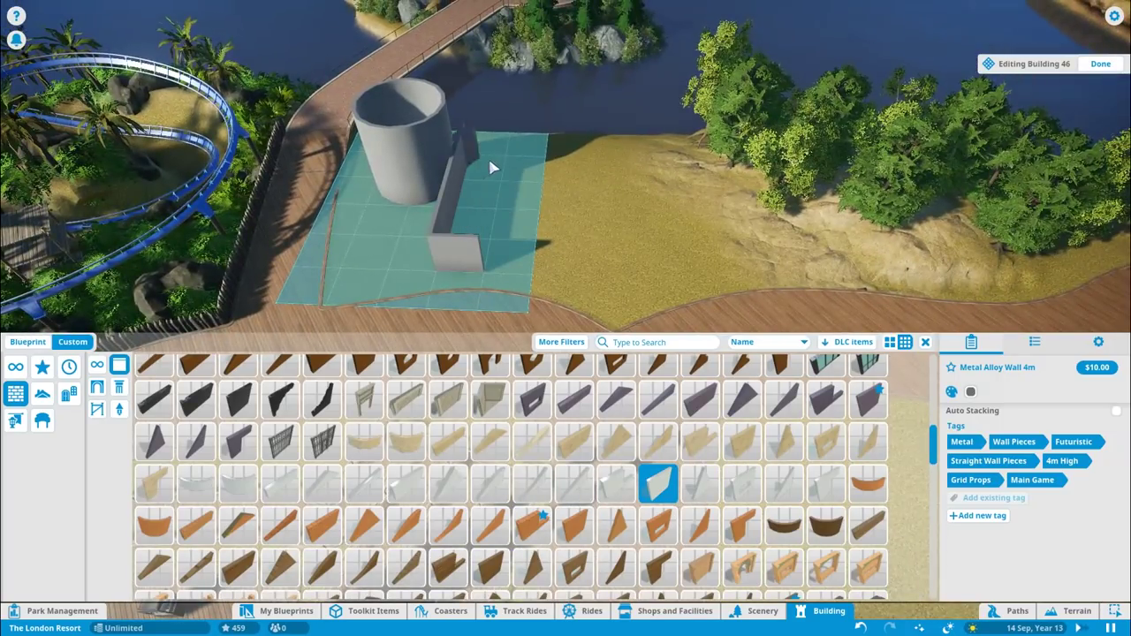
left_click(594, 276)
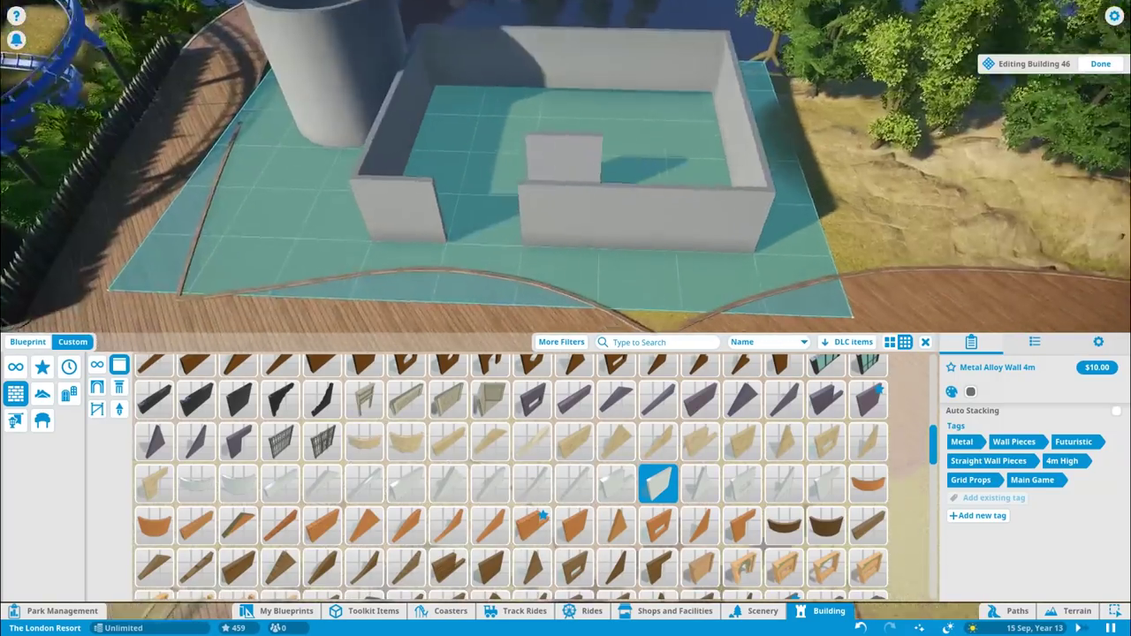
key("q")
key("q")
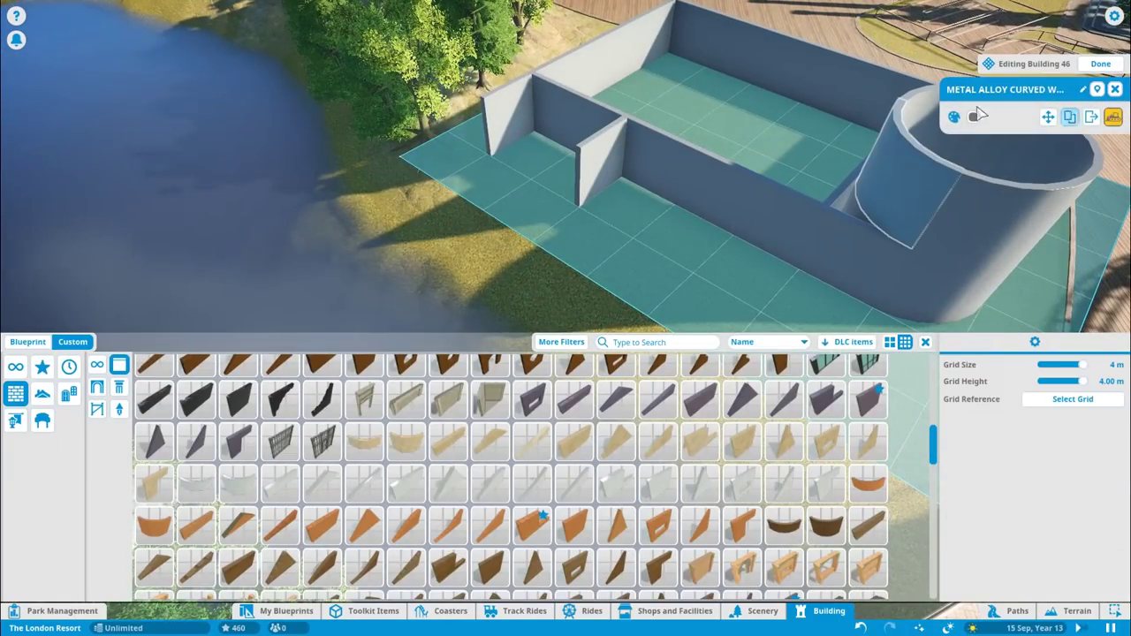
Place curved Metal Alloy wall segments to complete the second cylindrical tower.
left_click(978, 114)
left_click(543, 201)
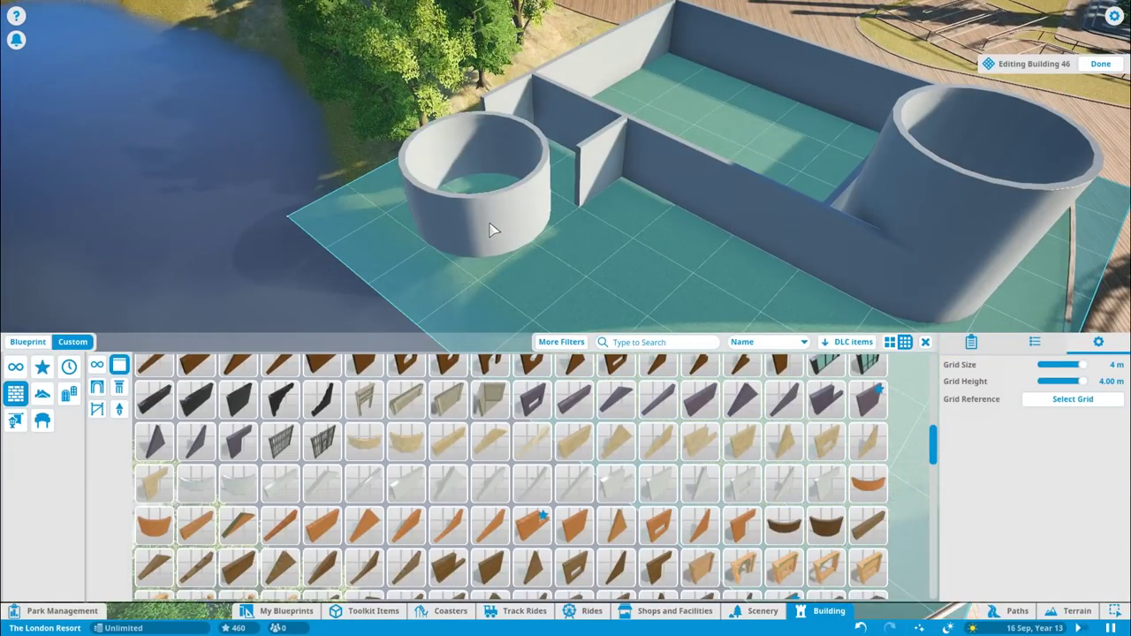
left_click(493, 230)
scroll(535, 265, "down", 5)
key("e")
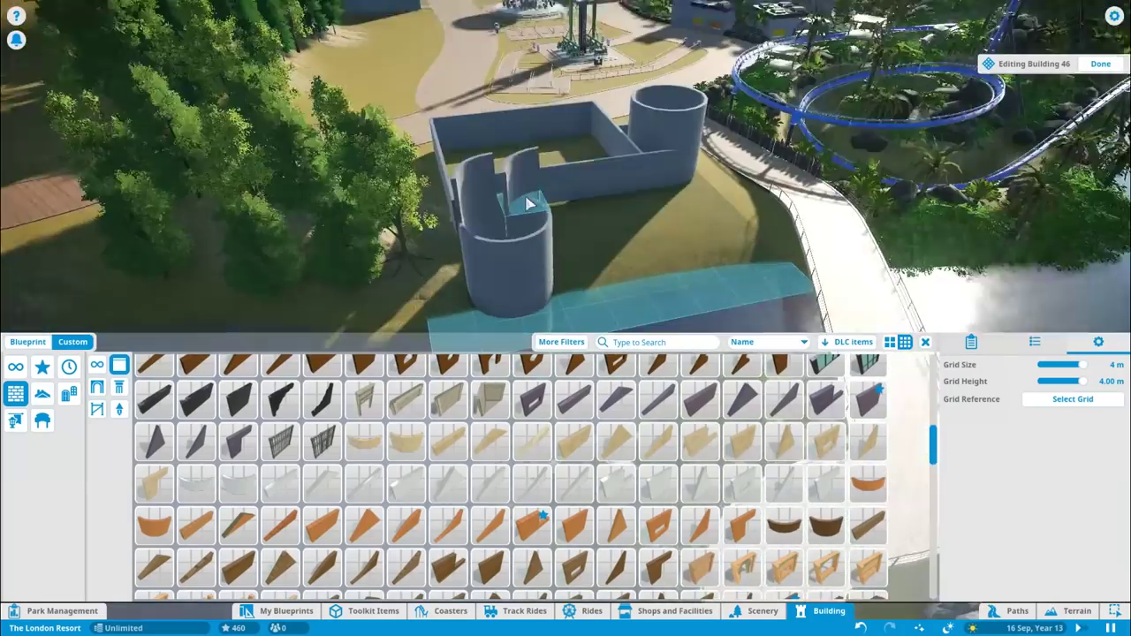
key("e")
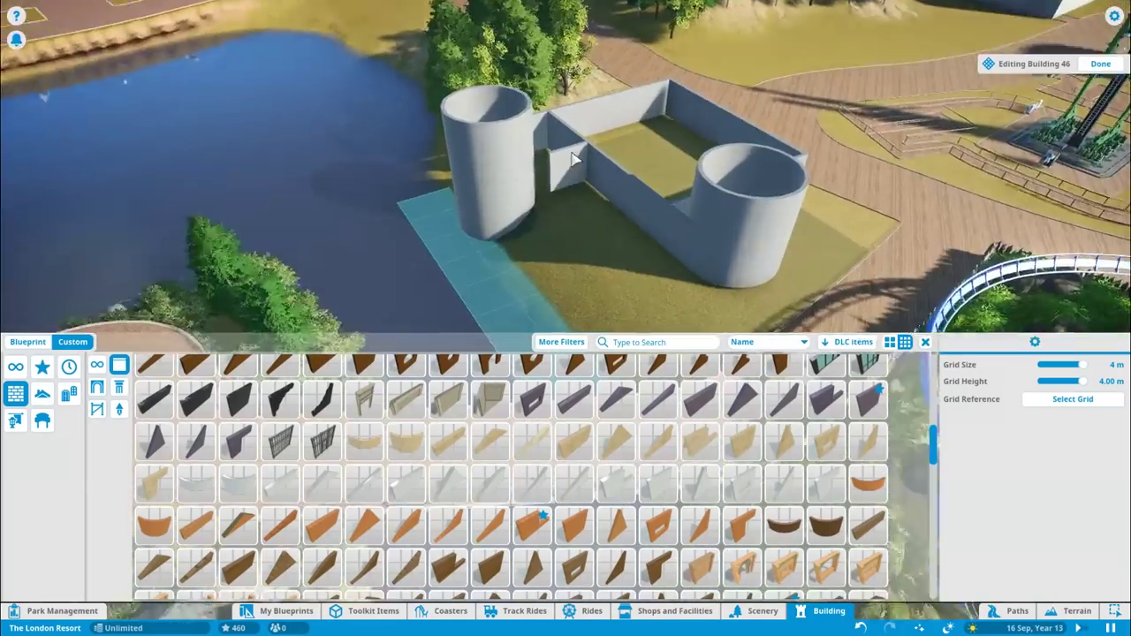
scroll(512, 159, "up", 5)
scroll(463, 239, "down", 10)
key("e")
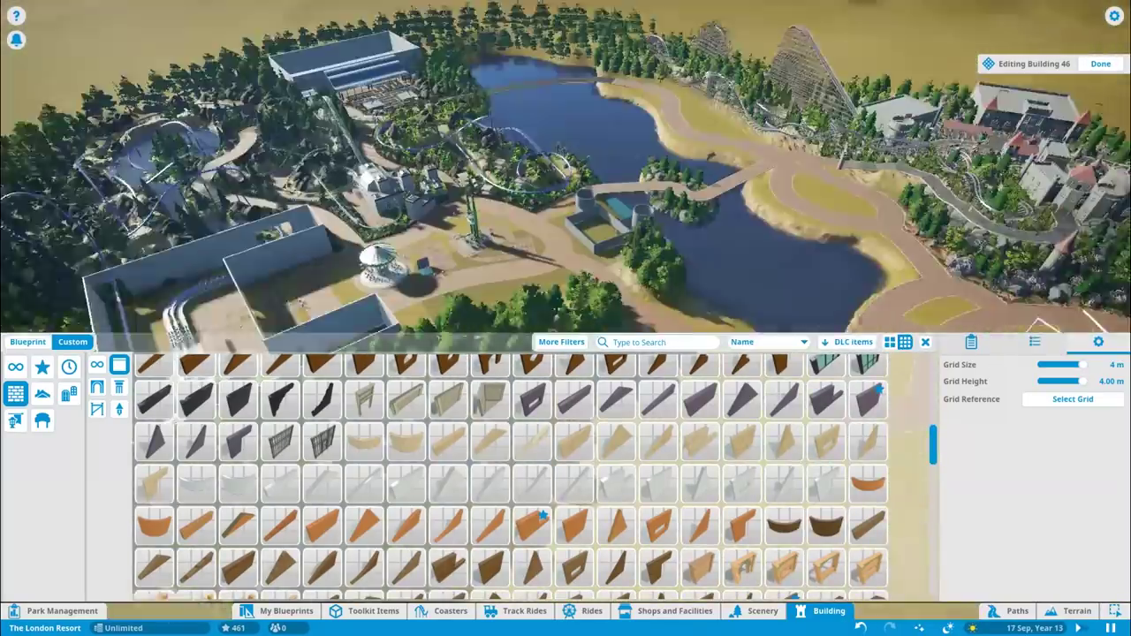
scroll(543, 187, "up", 10)
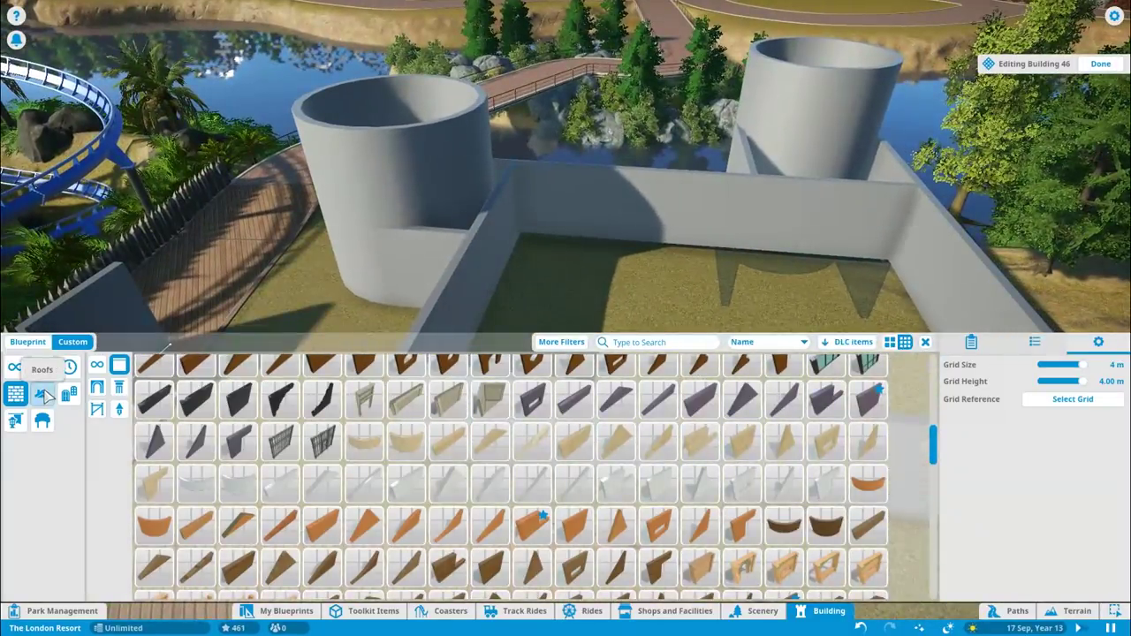
Cap the first tower with a Metal Alloy Roof Flat Quarter Circle piece.
left_click(46, 396)
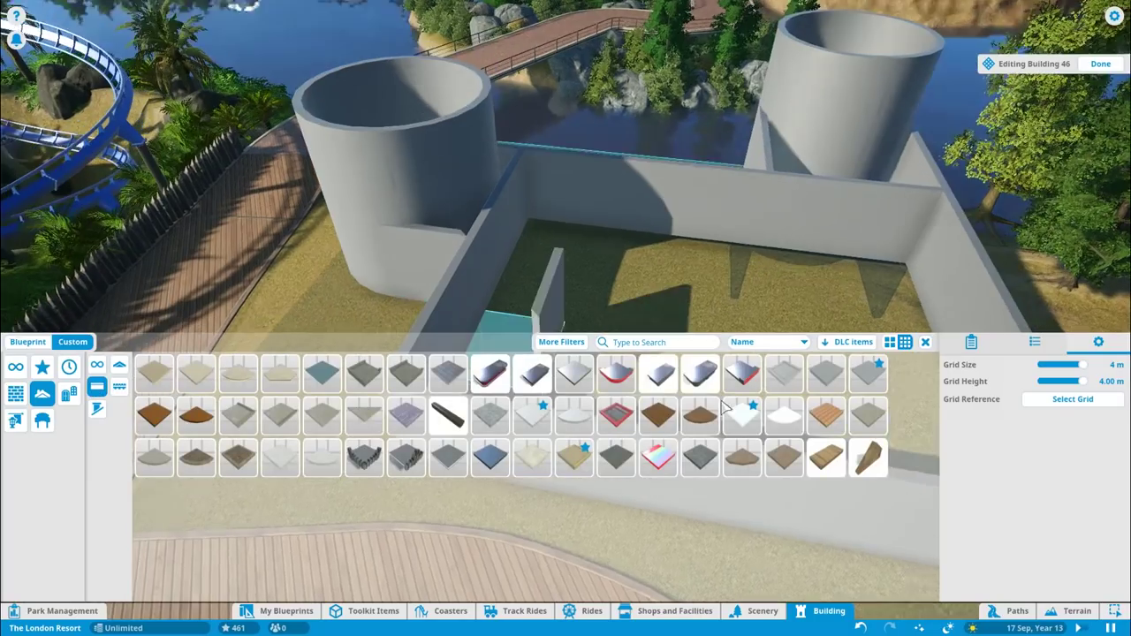
left_click(575, 414)
left_click(972, 341)
scroll(403, 138, "up", 2)
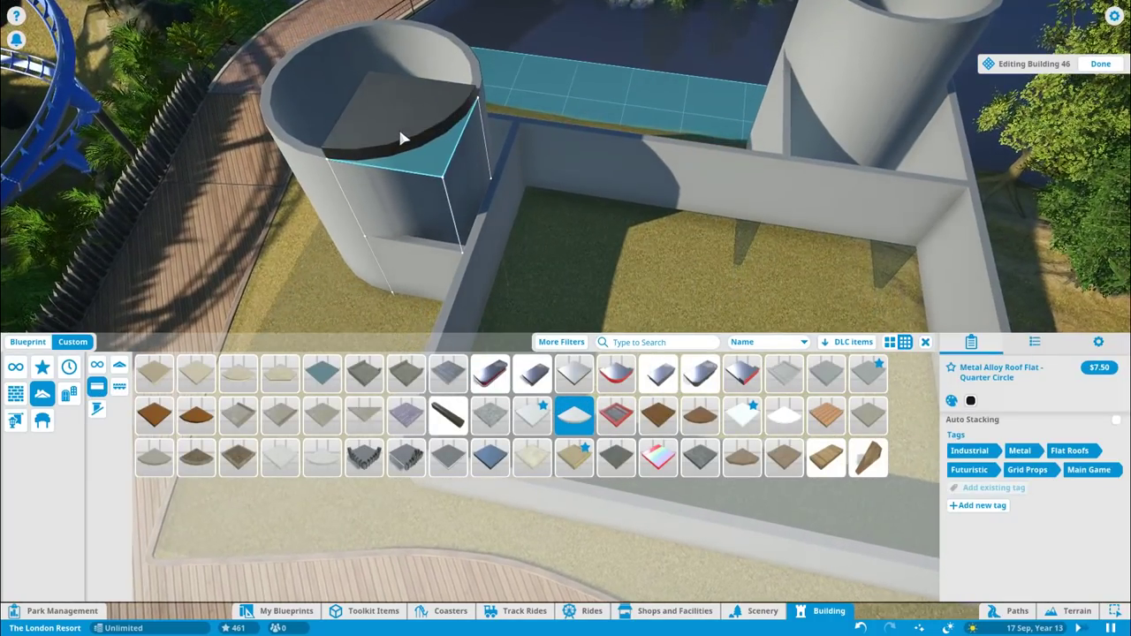
scroll(458, 57, "down", 5)
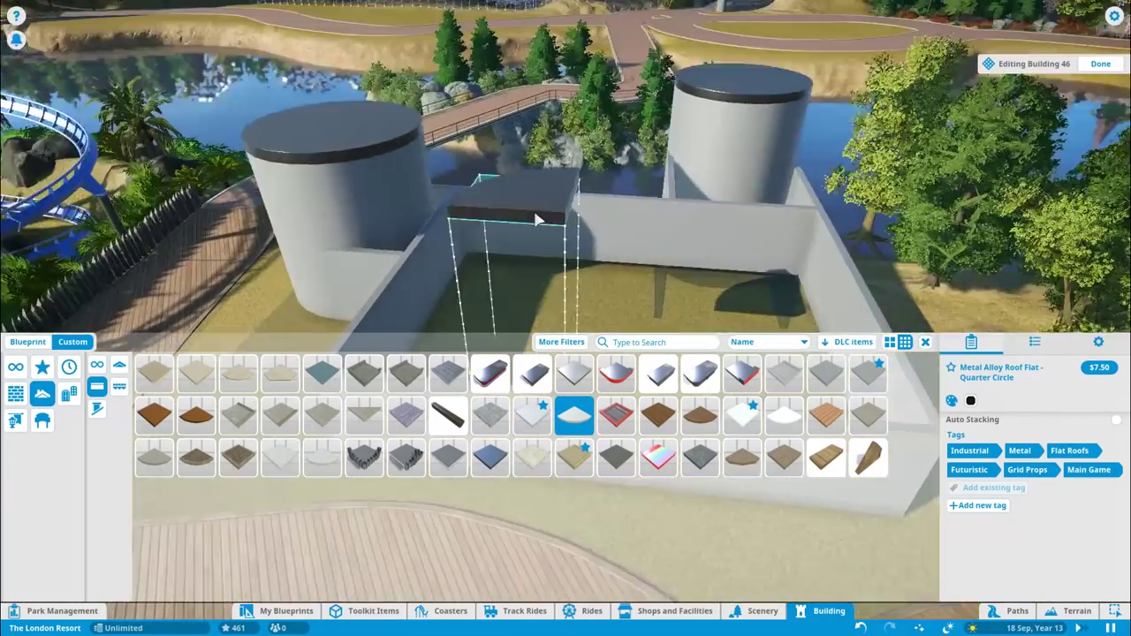
left_click(536, 219)
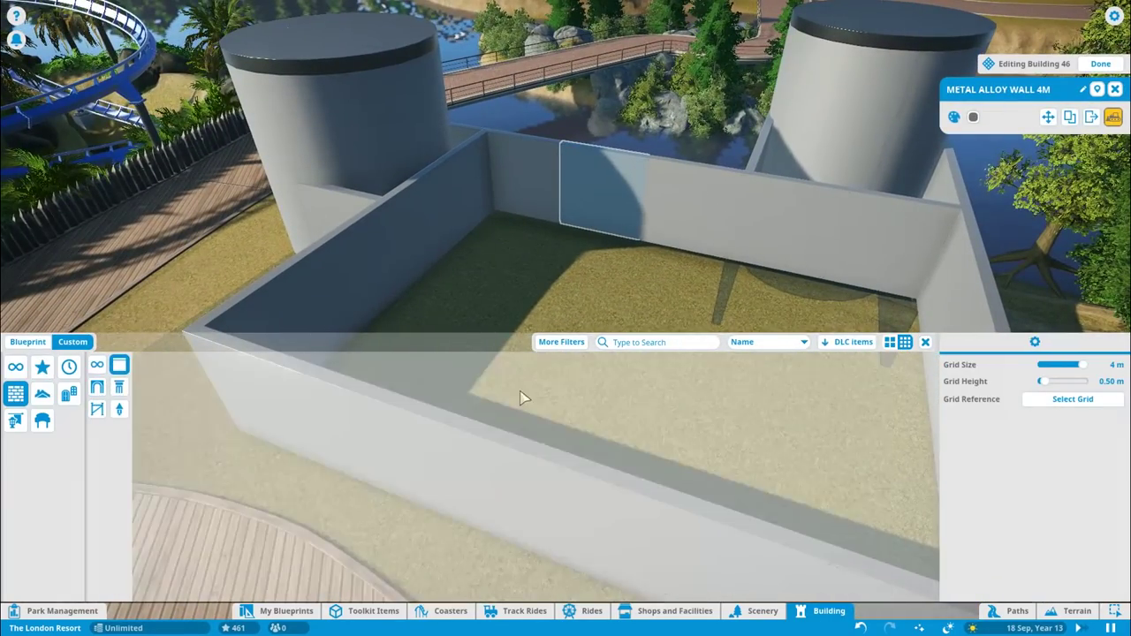
scroll(935, 378, "down", 1)
scroll(935, 378, "down", 5)
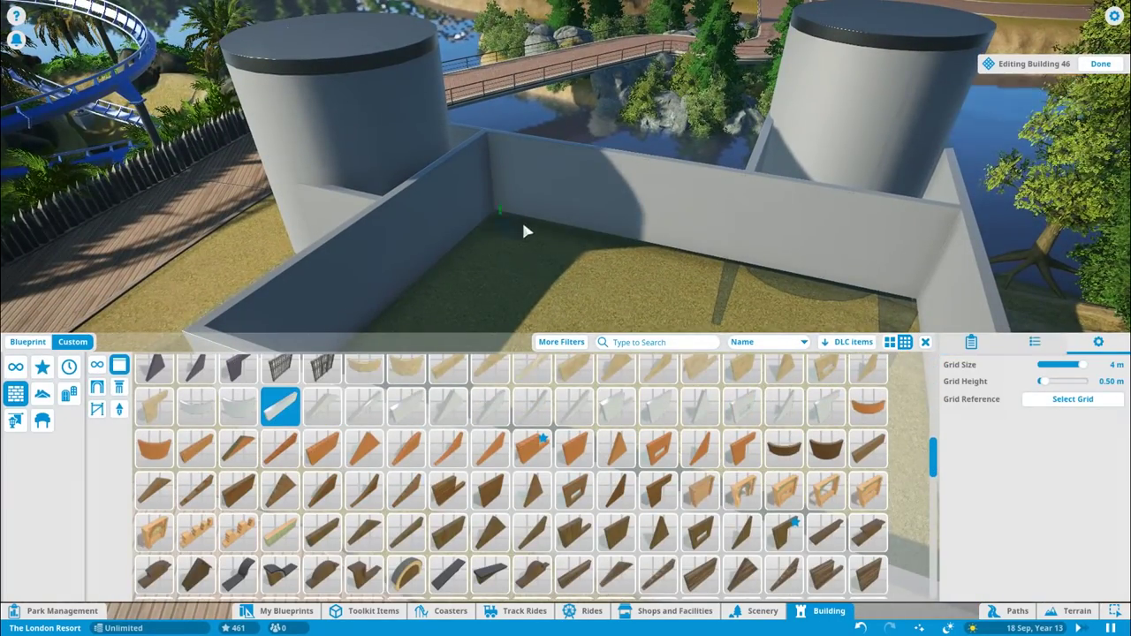
Choose the Metal Alloy Wall 2m trim piece, then the Metal Alloy Roof Flat piece.
left_click(406, 407)
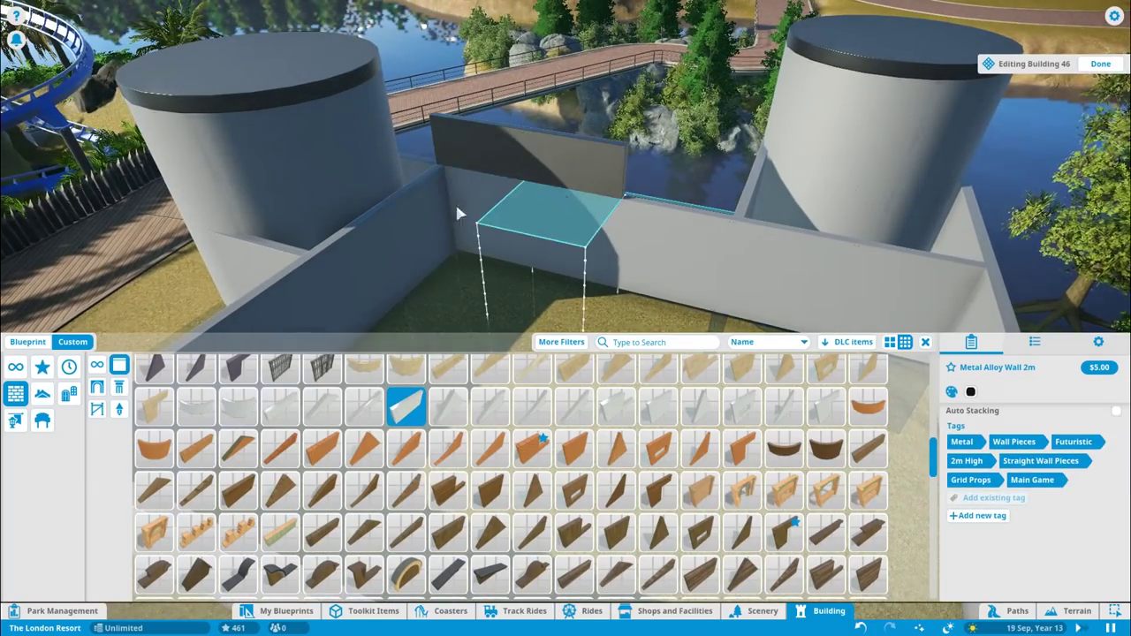
scroll(457, 212, "down", 10)
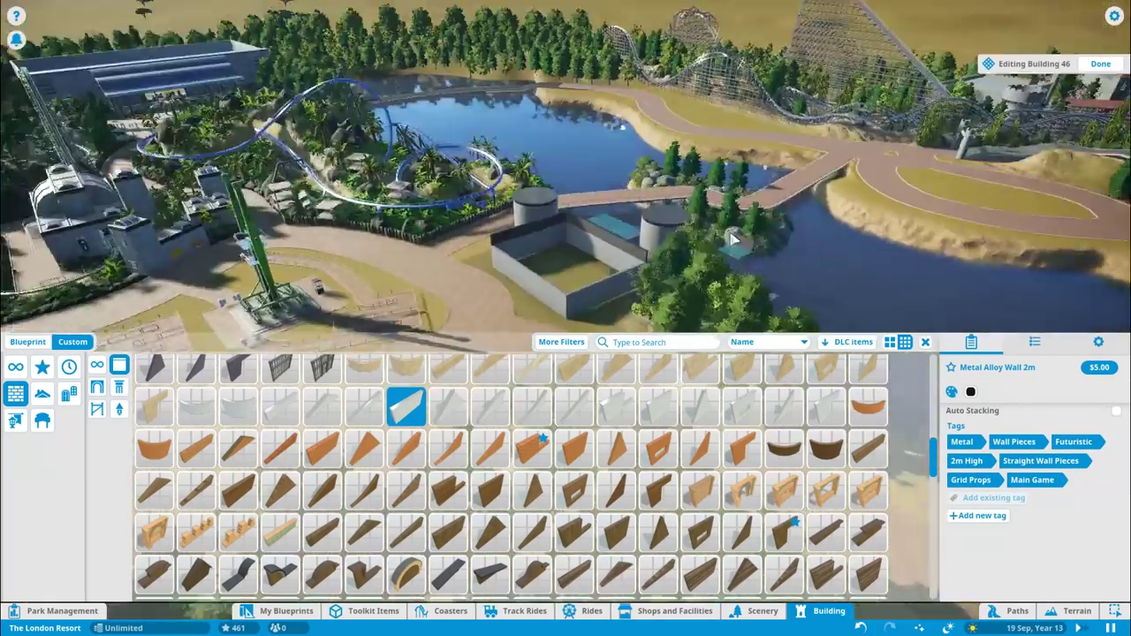
scroll(734, 239, "down", 4)
scroll(734, 238, "up", 12)
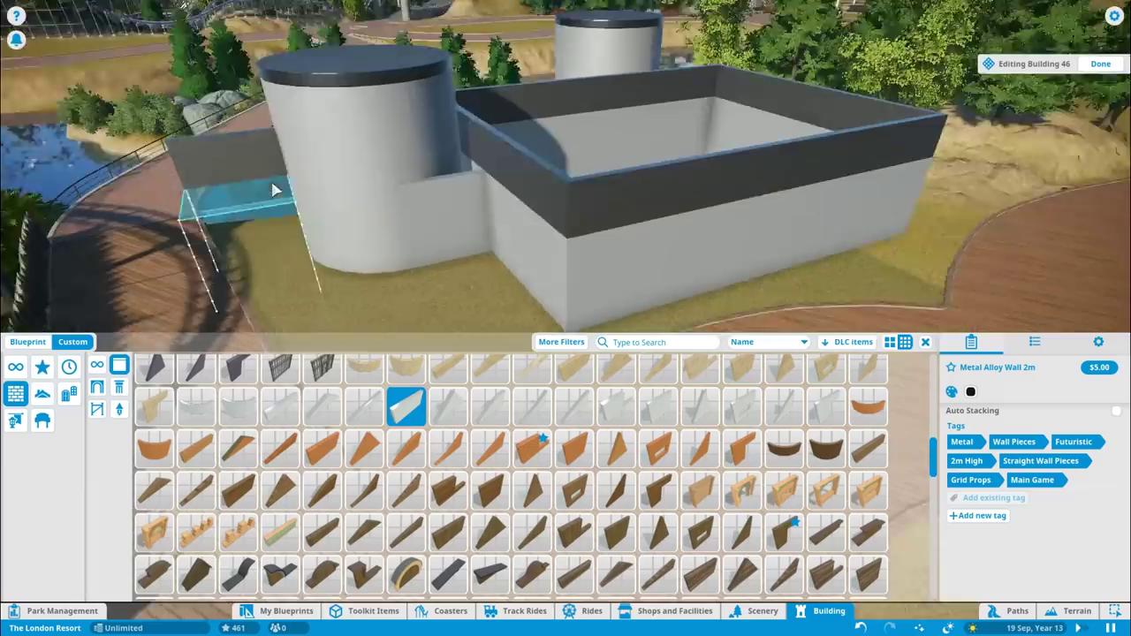
left_click(42, 393)
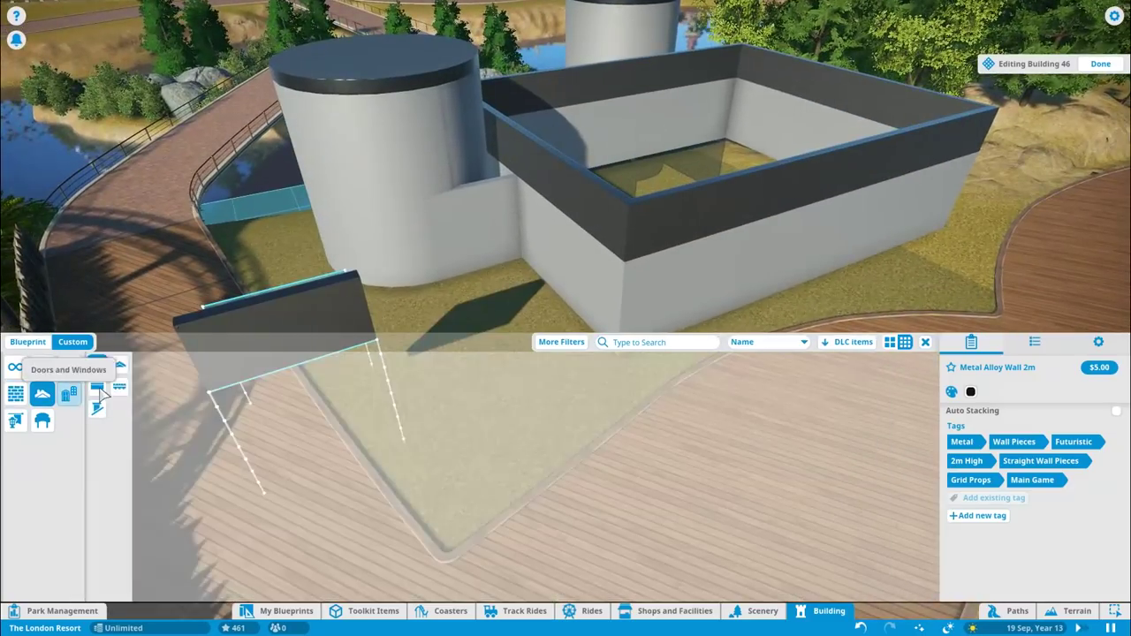
left_click(97, 387)
left_click(490, 456)
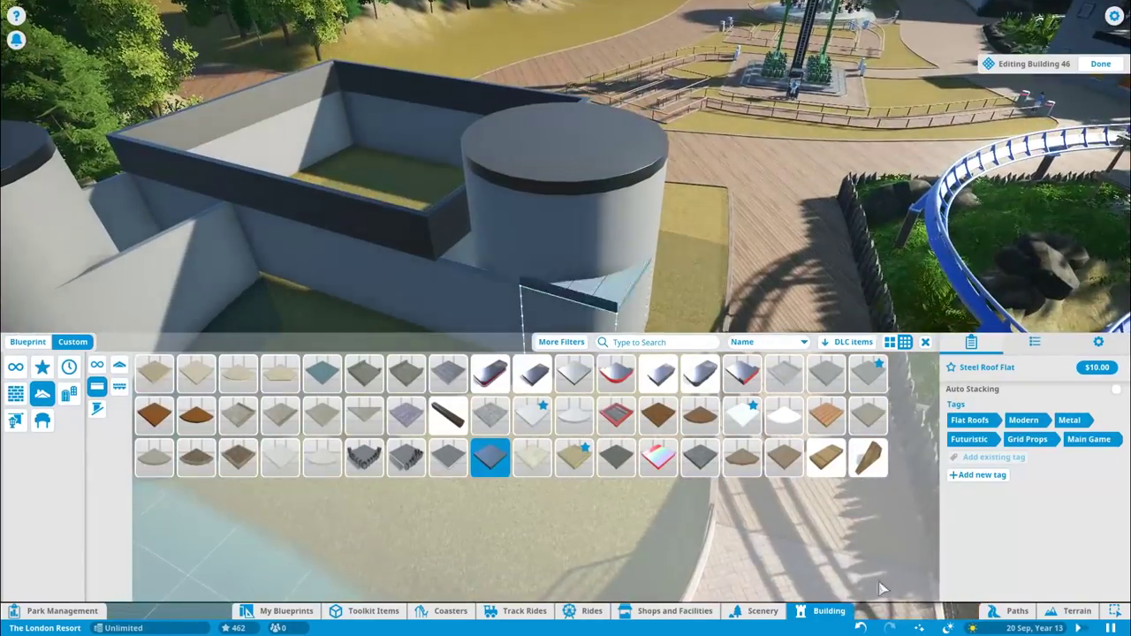
left_click(532, 413)
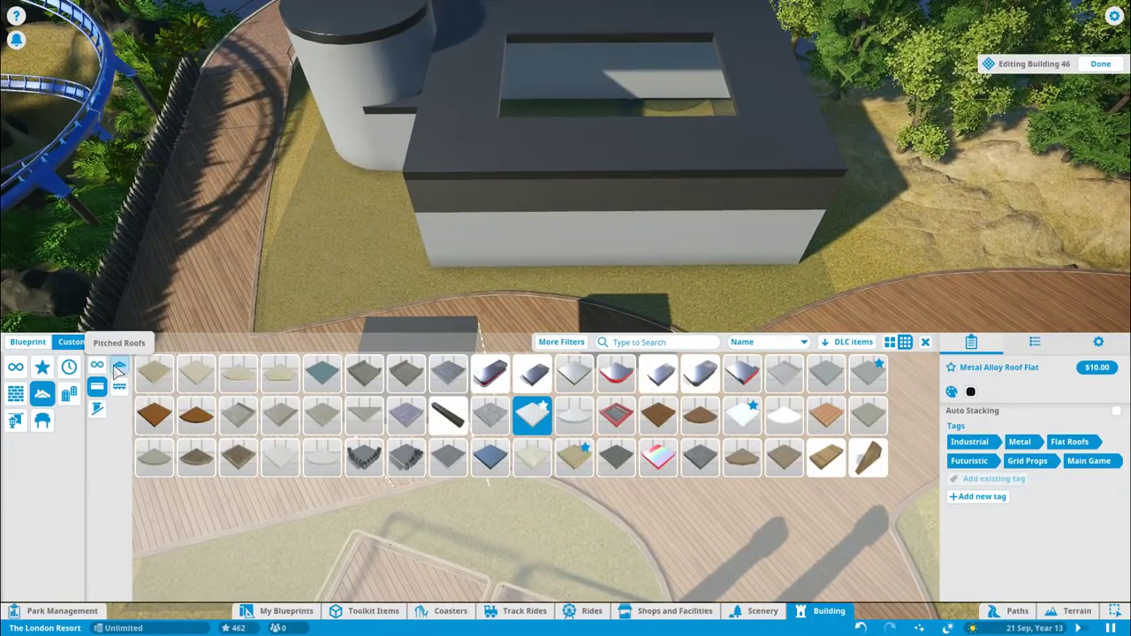
Search roof pieces for 'glass' and place two Glass Canopy skylights over the courtyard.
left_click(120, 367)
left_click(654, 342)
type("glass")
left_click(154, 371)
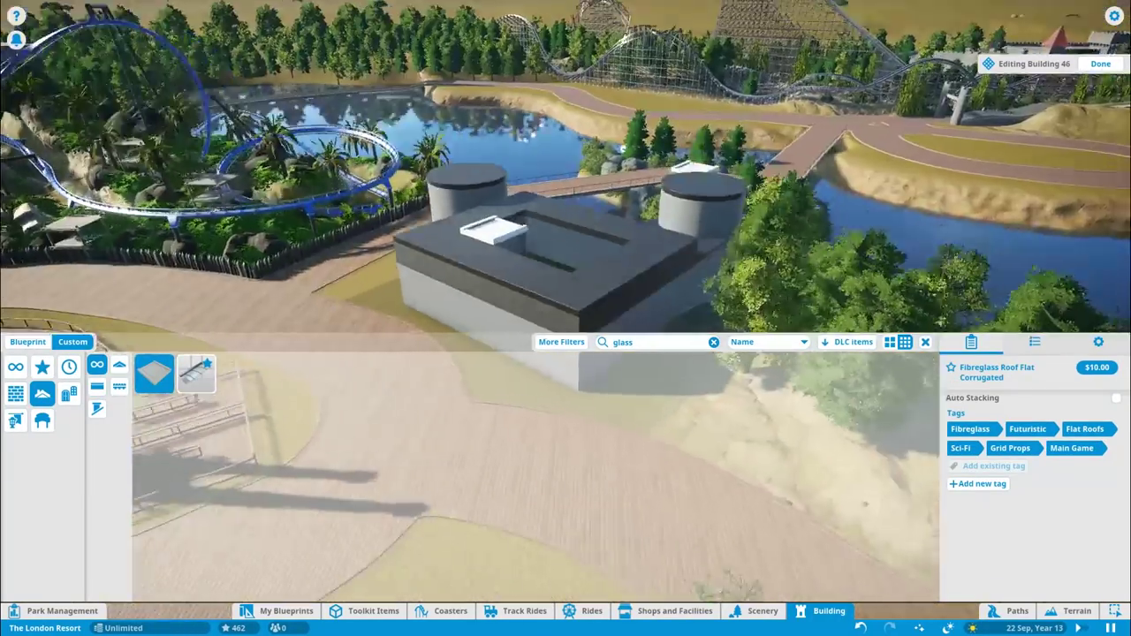
left_click(195, 371)
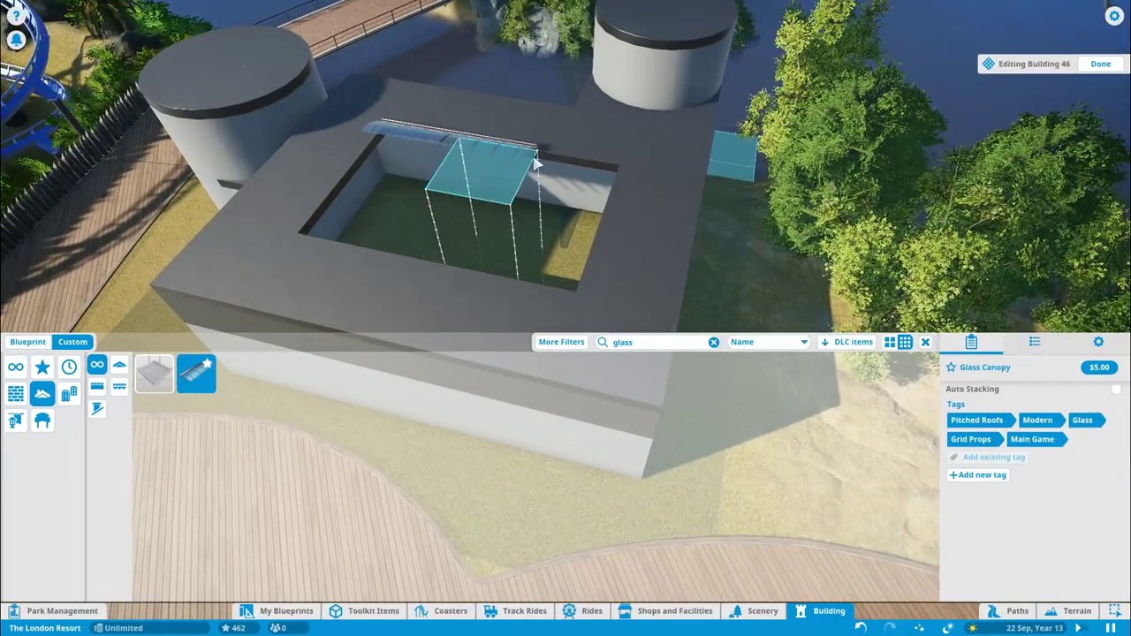
left_click(453, 181)
left_click(457, 215)
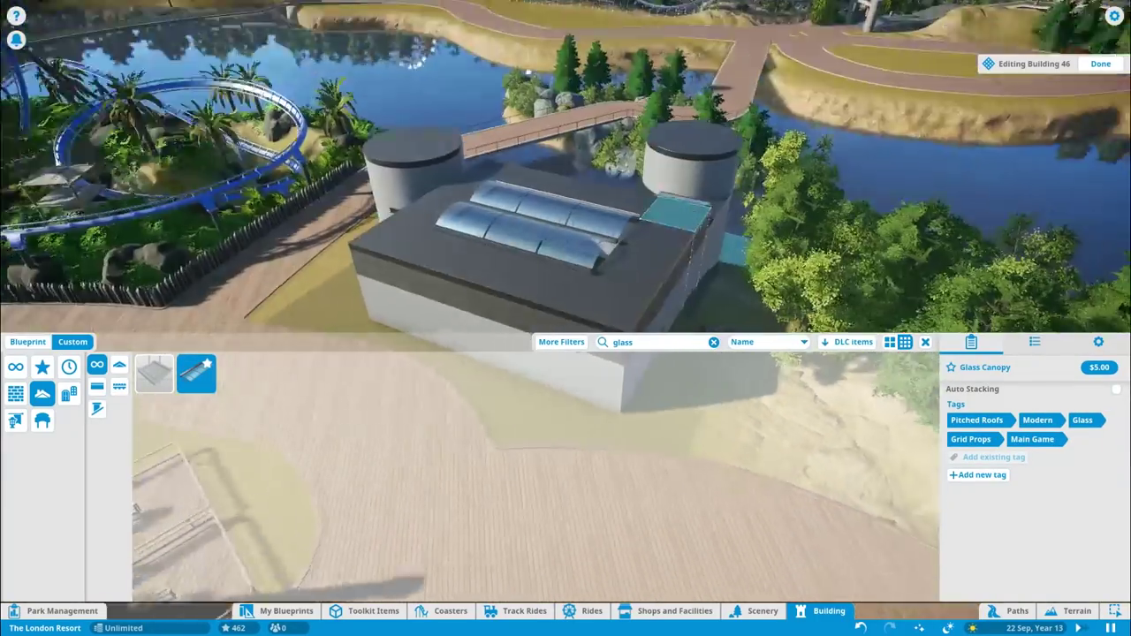
key("e")
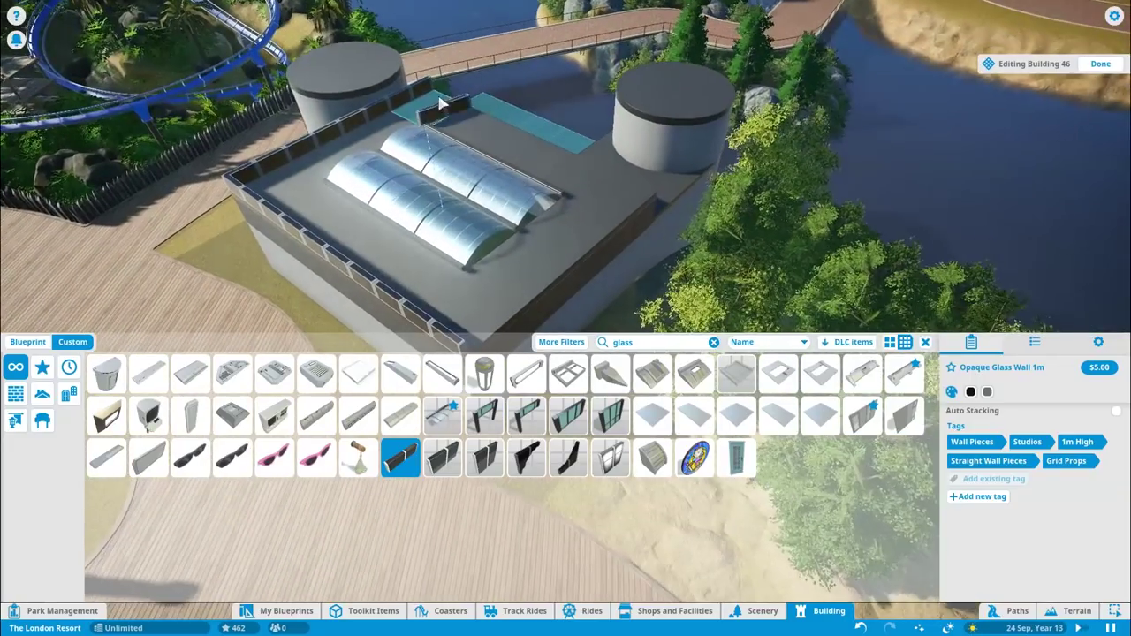
scroll(469, 252, "up", 5)
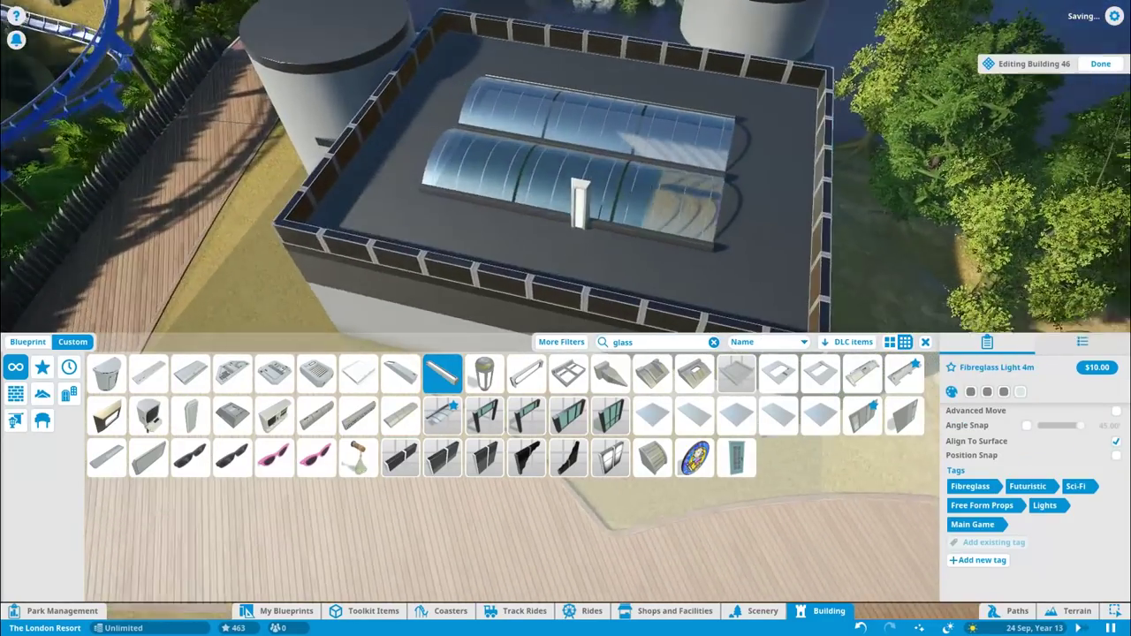
Place Metal Alloy Greeble Panel 4 pieces on the roof around the skylights.
left_click(904, 371)
left_click(611, 457)
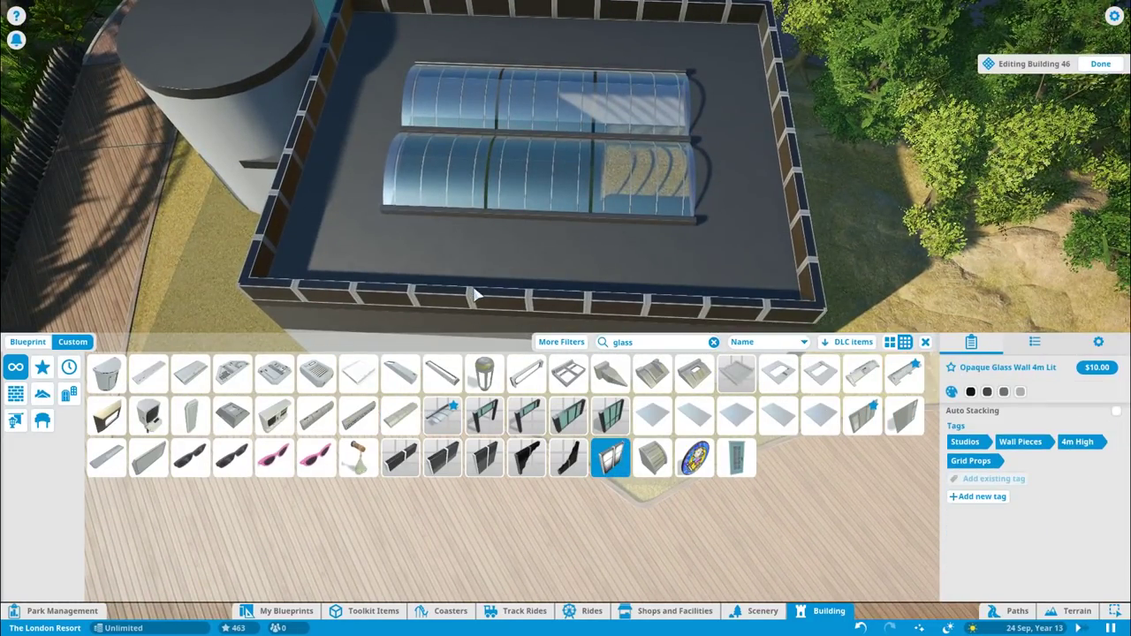
left_click(147, 457)
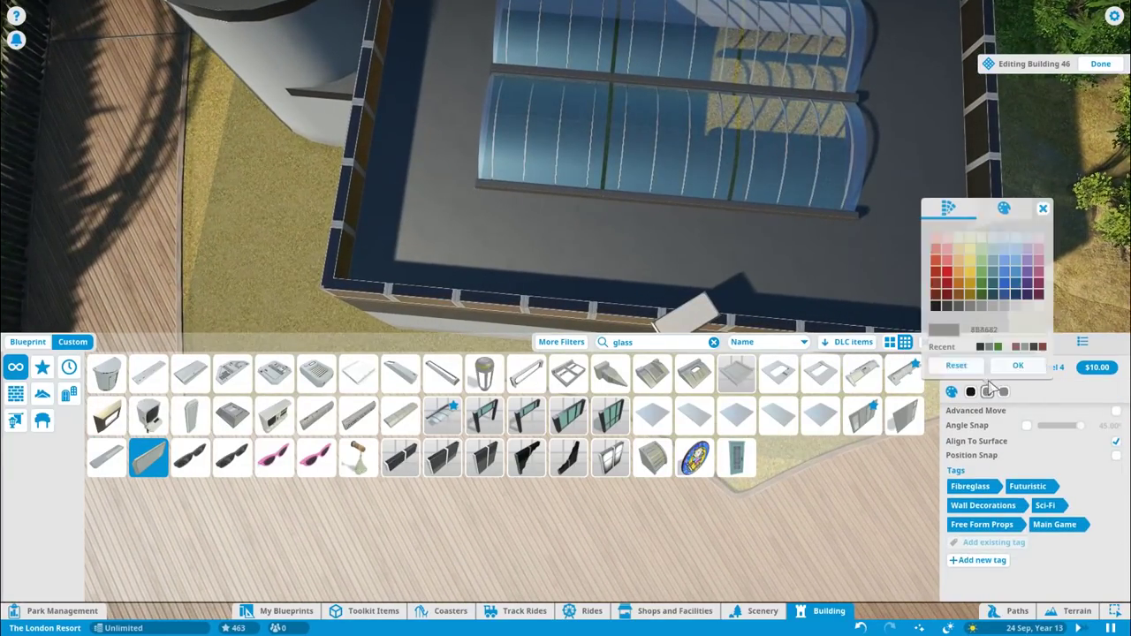
scroll(467, 232, "down", 5)
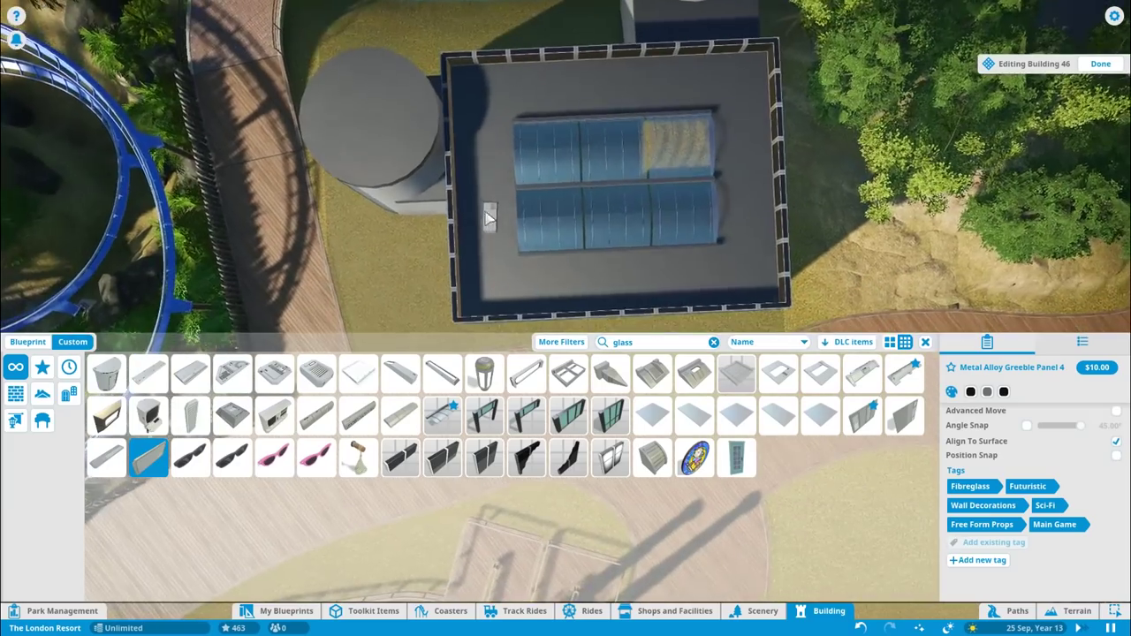
scroll(505, 252, "up", 5)
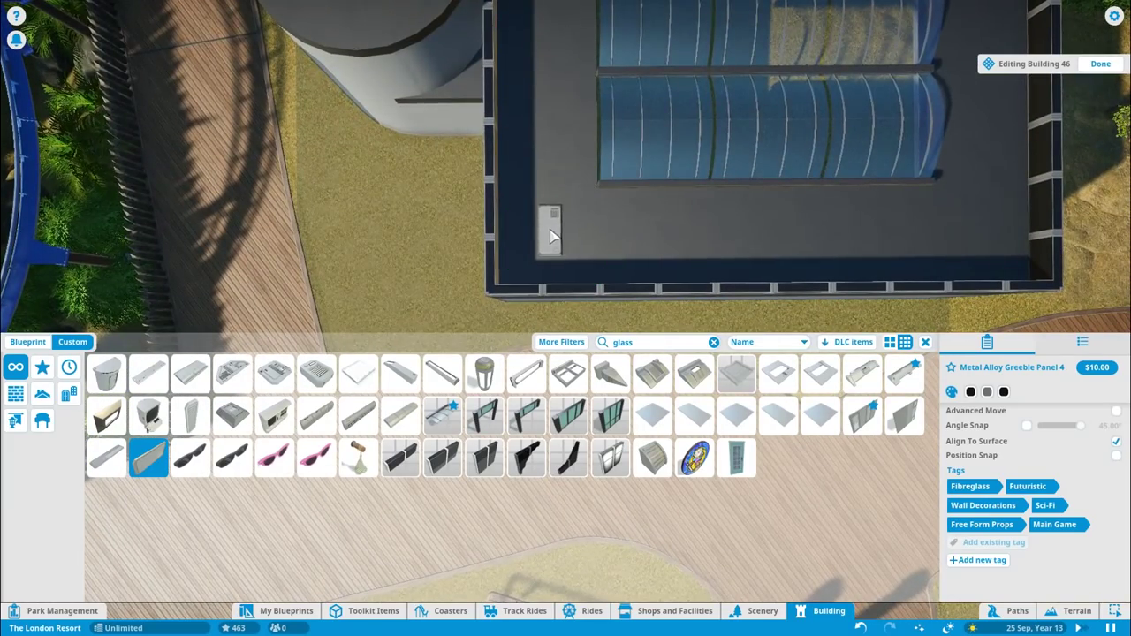
left_click(552, 237)
left_click(653, 237)
scroll(643, 286, "down", 5)
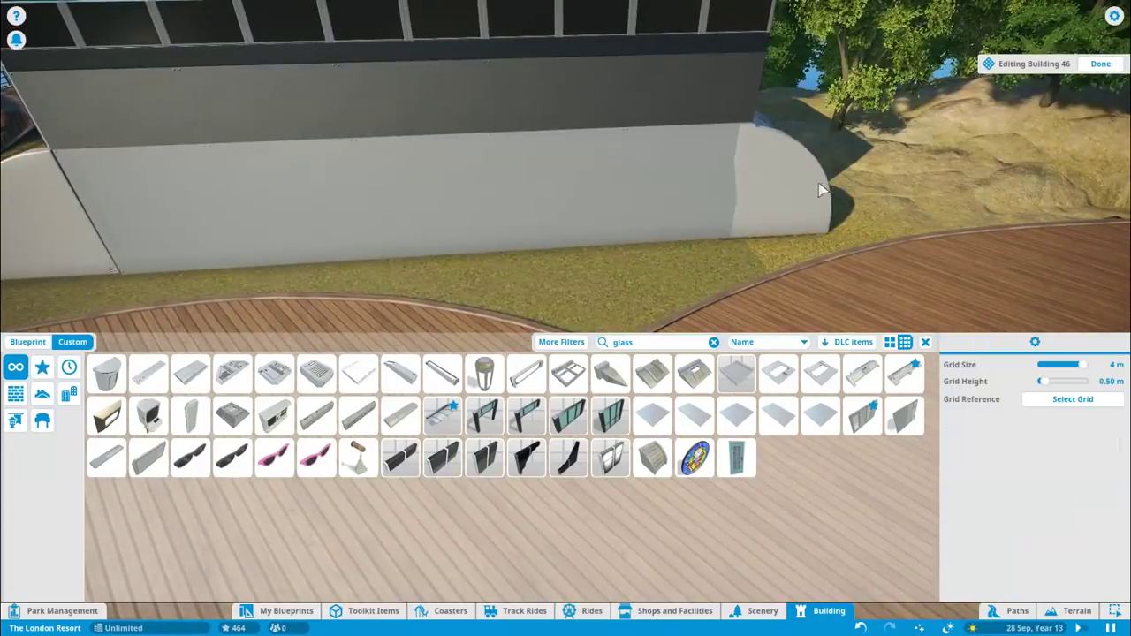
Add a second Reactor Shielding Edge 4m piece against the wall and confirm the build.
left_click(963, 129)
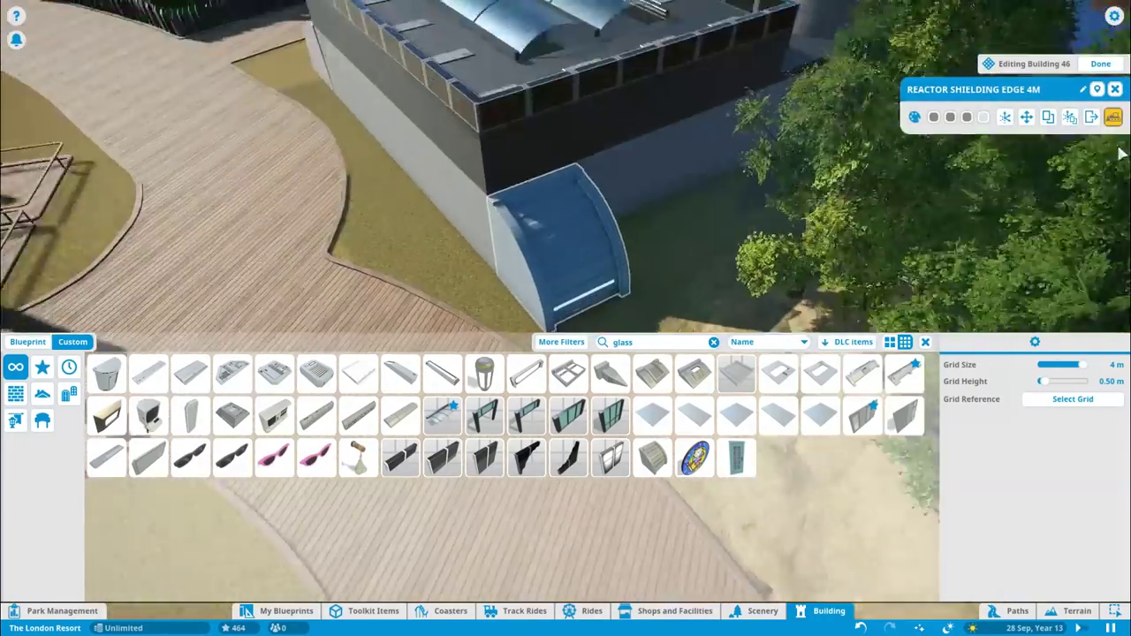
left_click(579, 325)
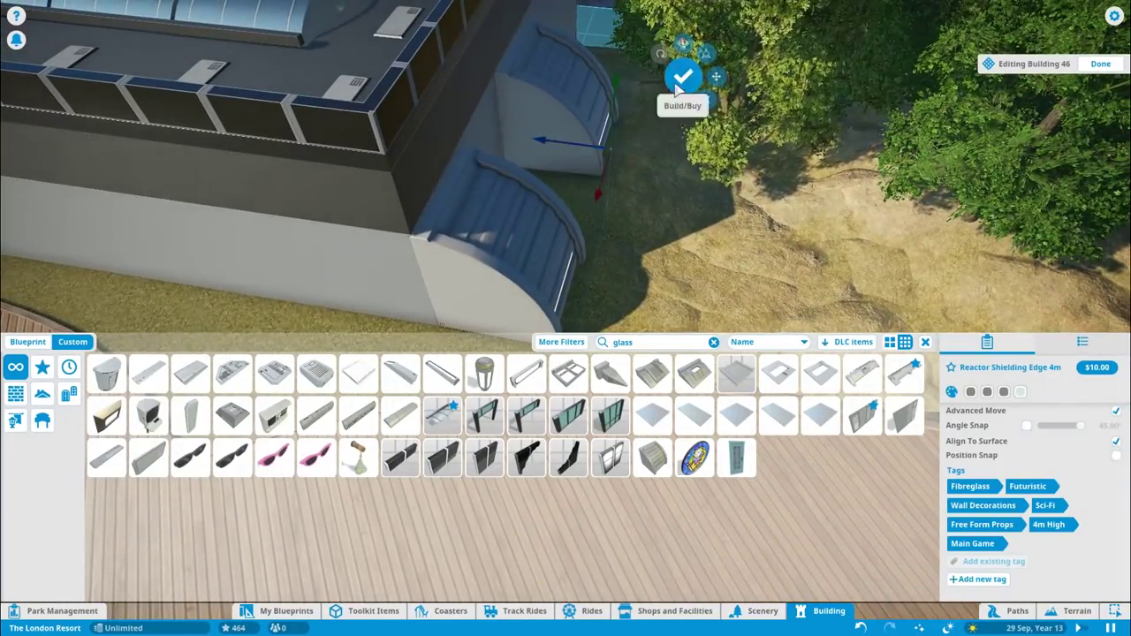
left_click(687, 76)
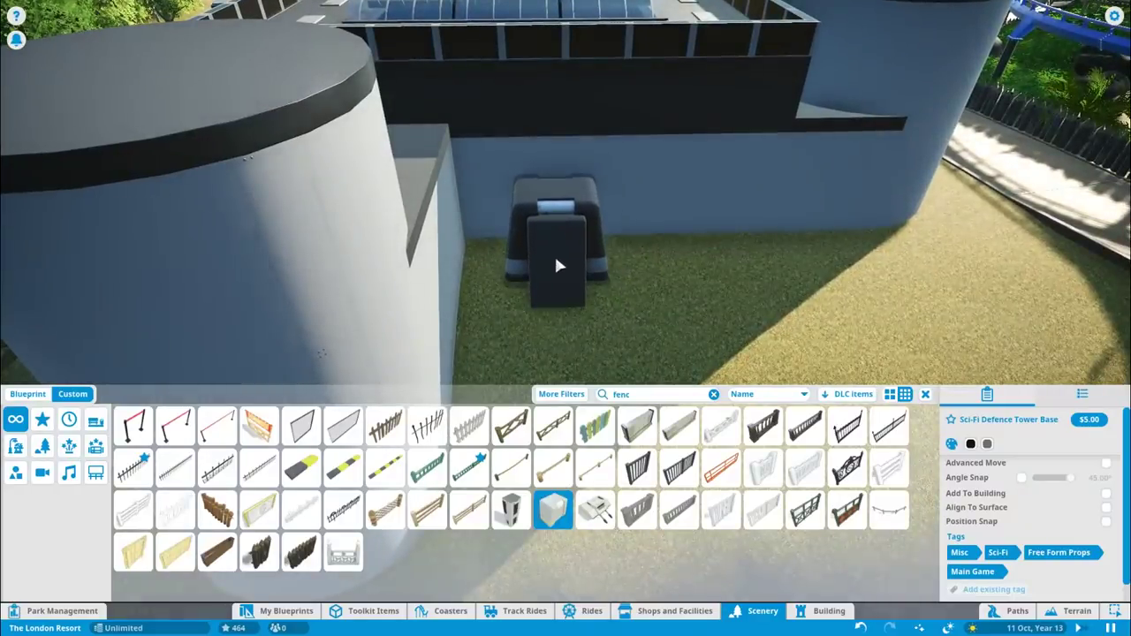
Place another Sci-Fi Defence Tower unit on the lawn and select the white greeble fence.
left_click(555, 253)
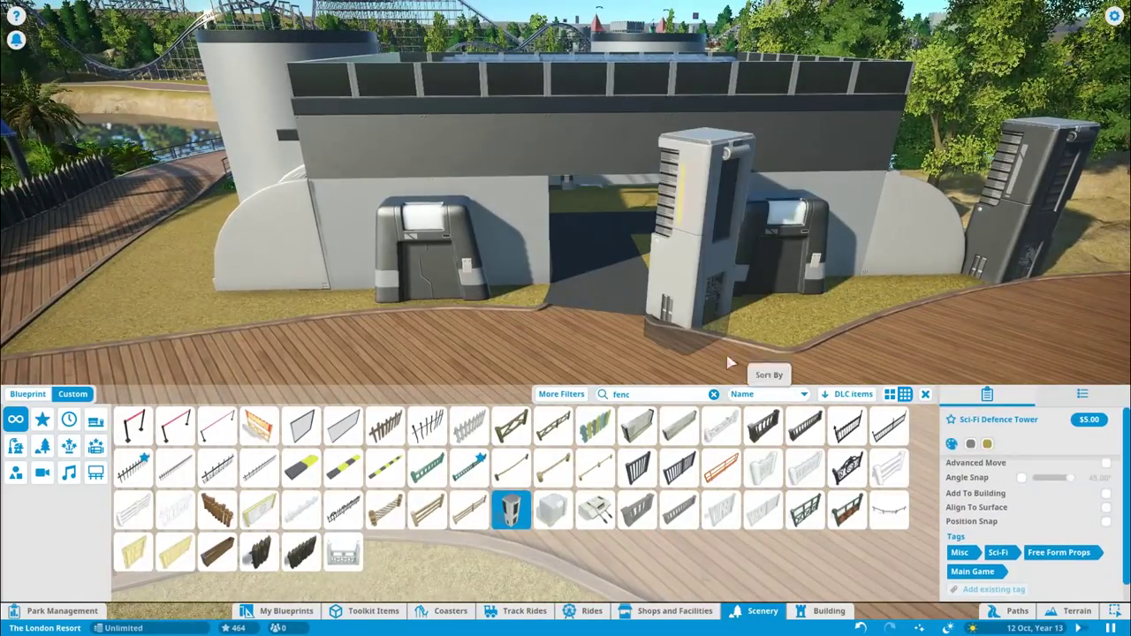
left_click(594, 425)
left_click(679, 427)
left_click(978, 442)
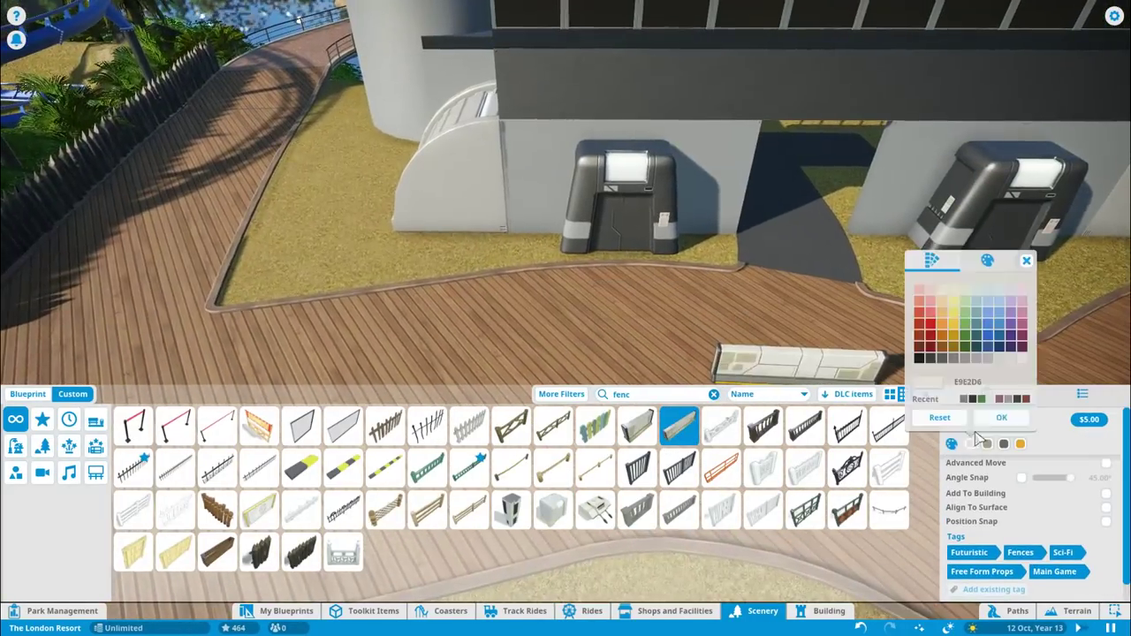
left_click(1017, 419)
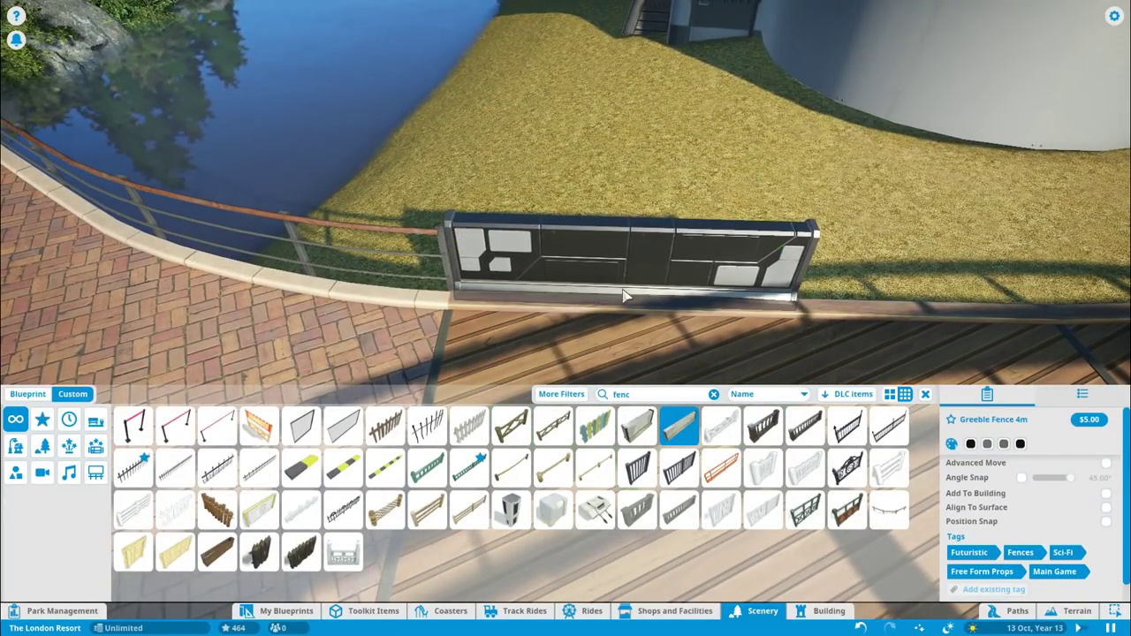
Run a Greeble Fence 4m segment along the lawn edge, then switch to the 2m fence.
left_click(624, 296)
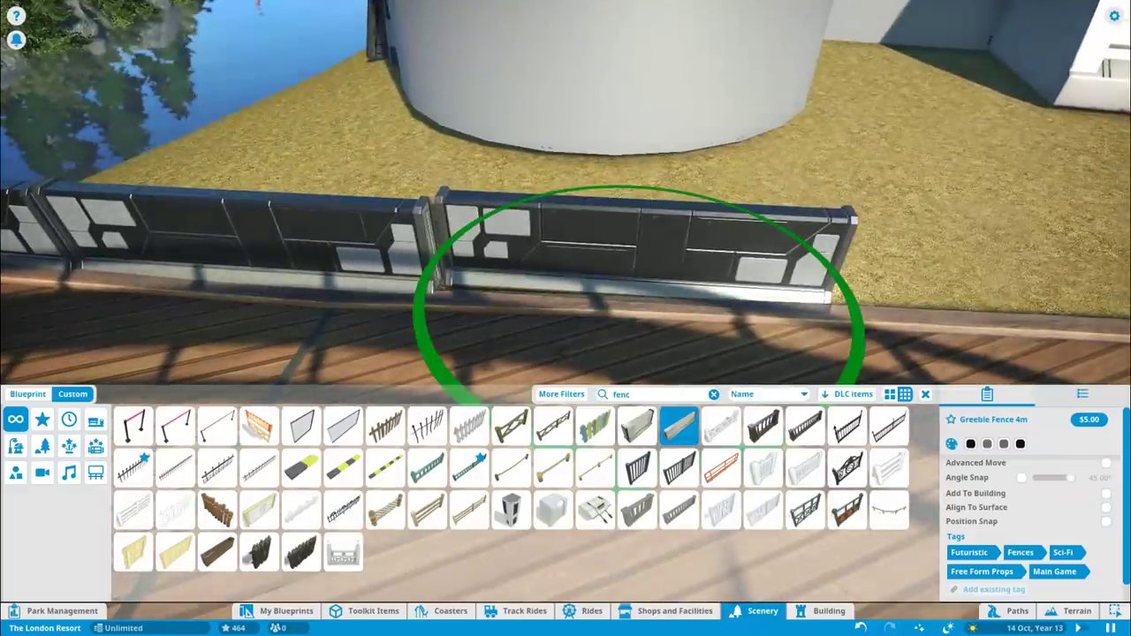
scroll(702, 321, "down", 10)
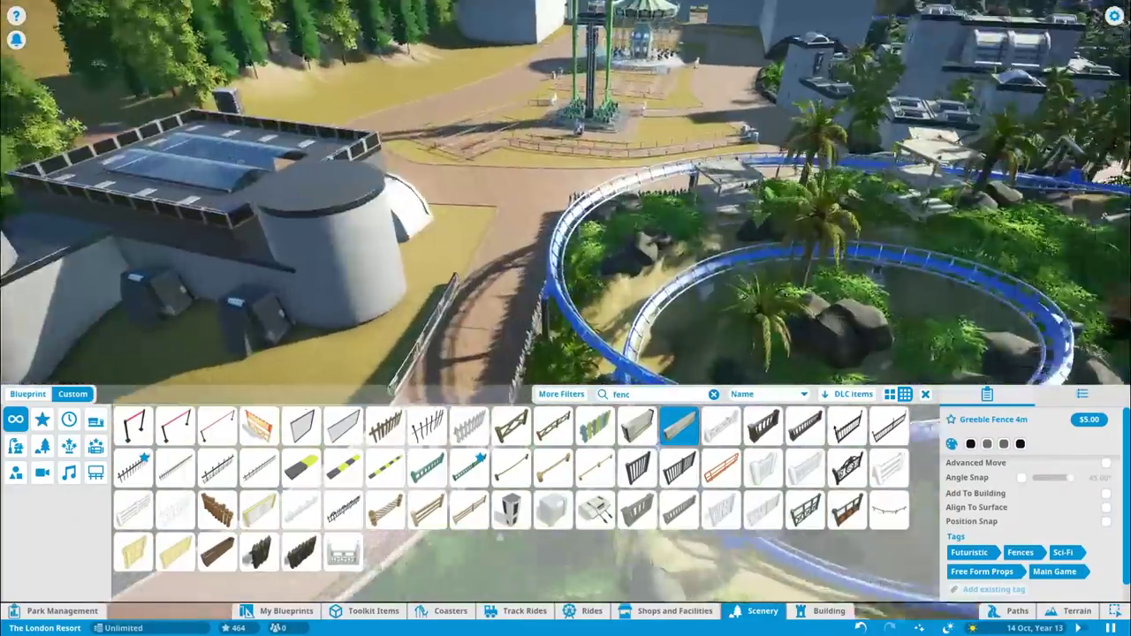
scroll(573, 231, "up", 10)
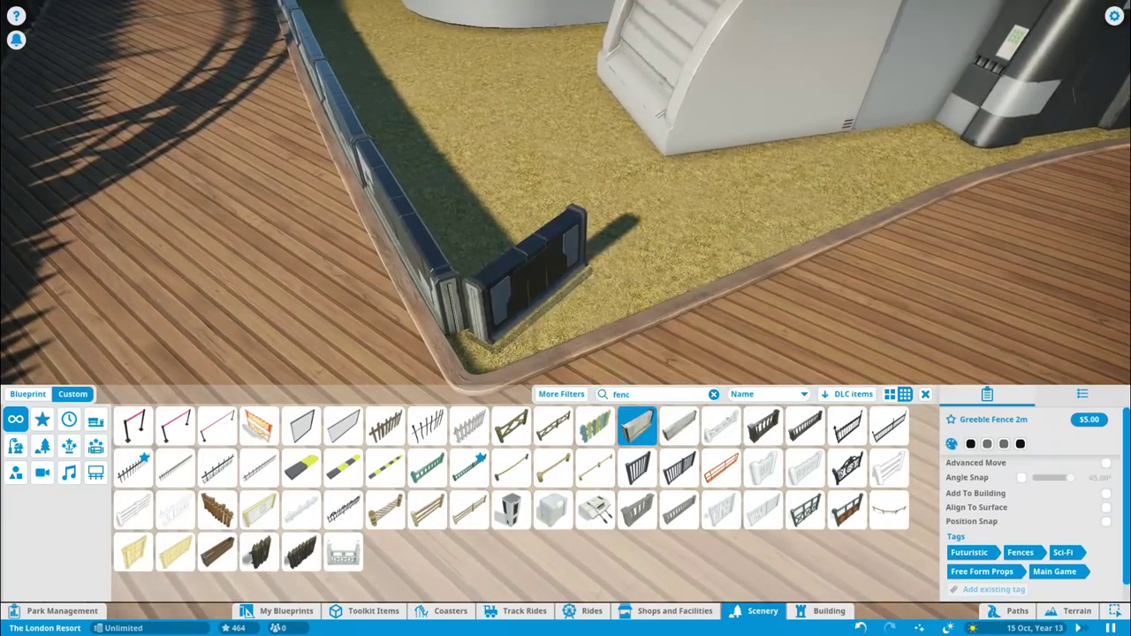
left_click(636, 426)
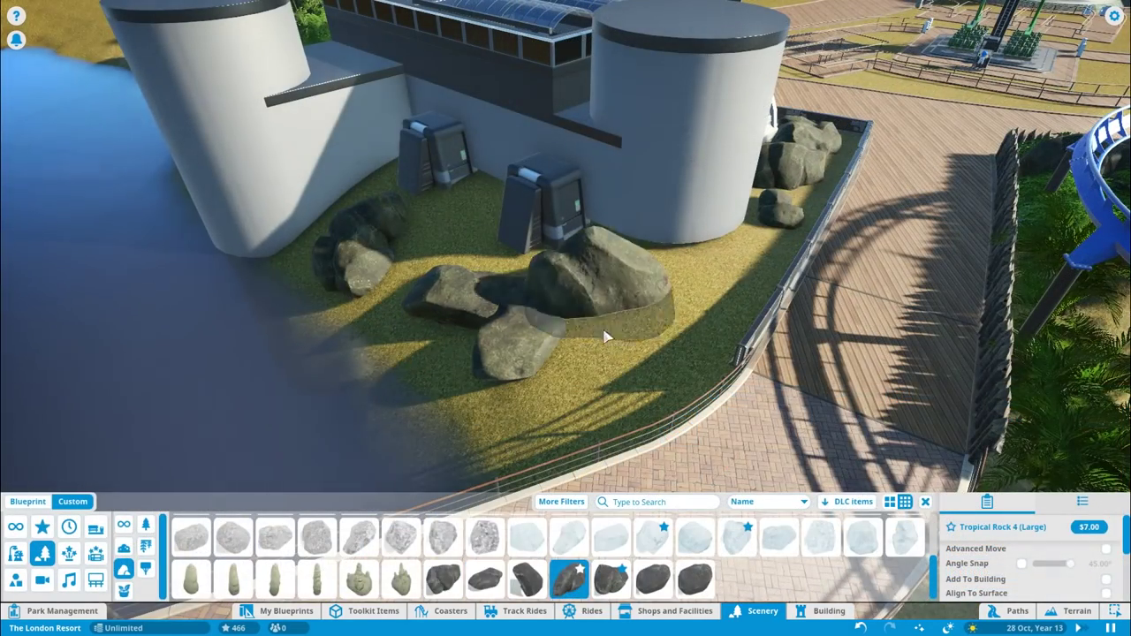
Pile large Tropical Rock 5 boulders around the cylinder's lakeside base, with one in the water.
key("e")
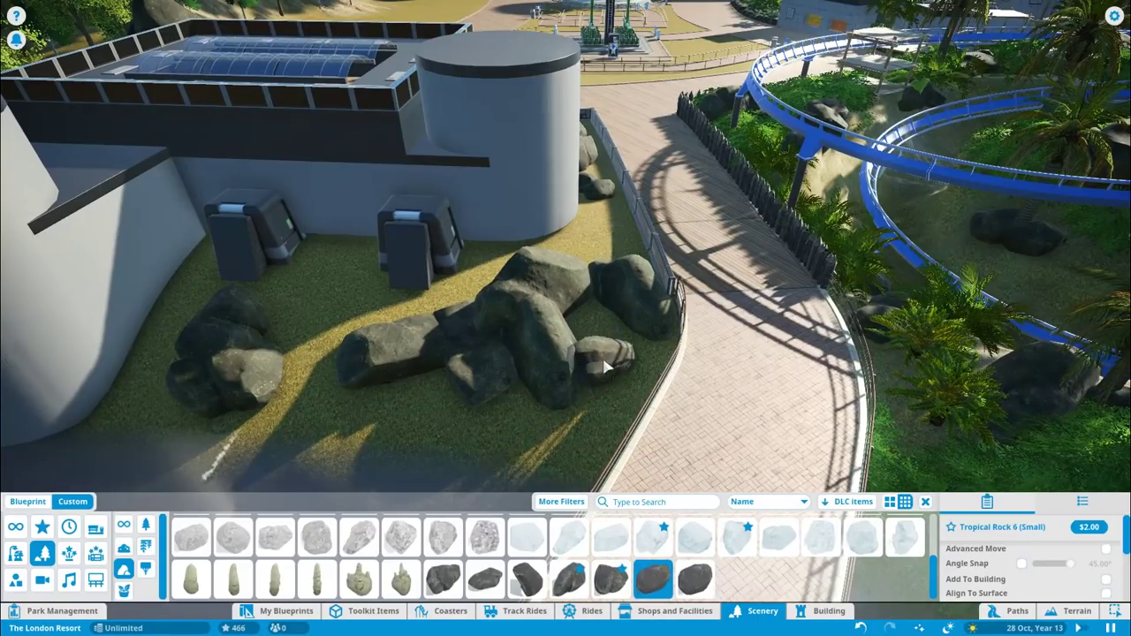
scroll(486, 275, "down", 3)
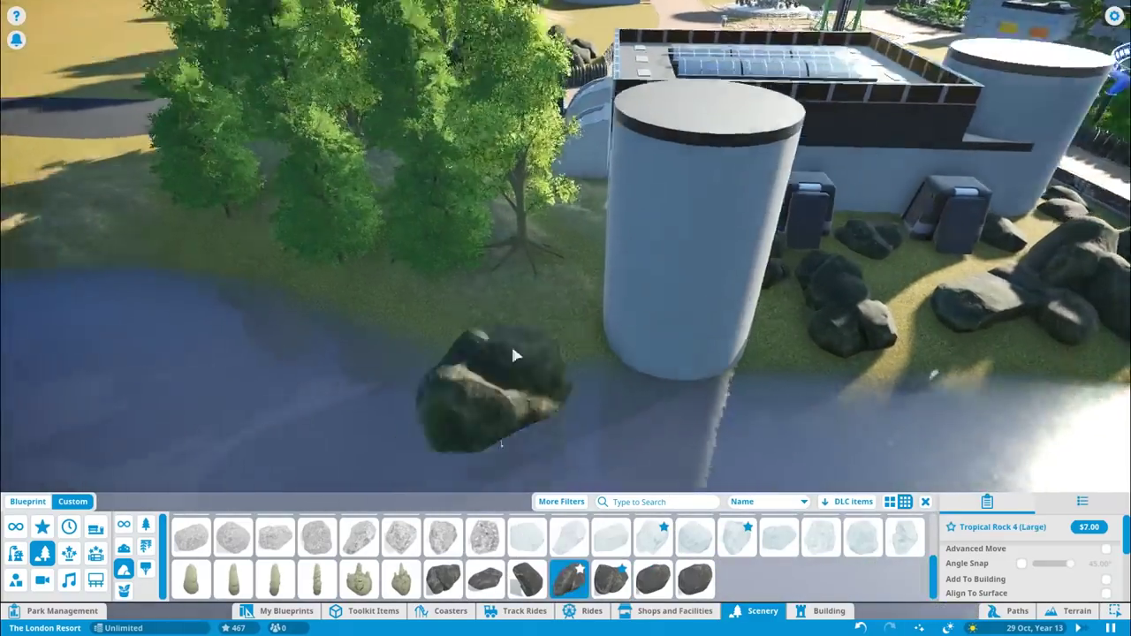
scroll(530, 335, "up", 2)
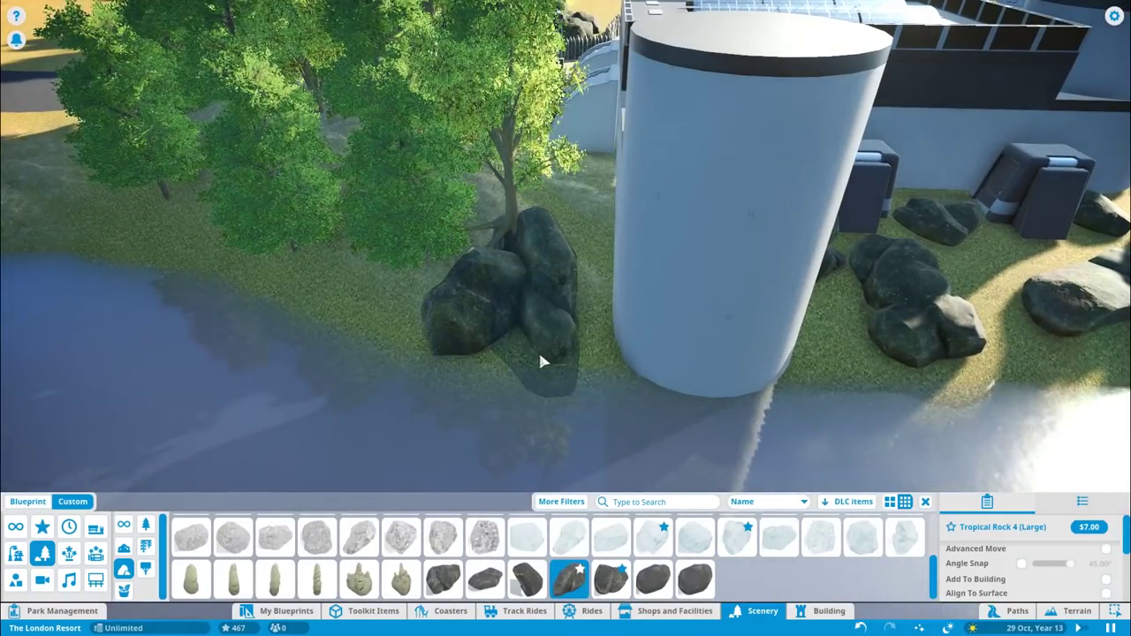
scroll(575, 212, "down", 3)
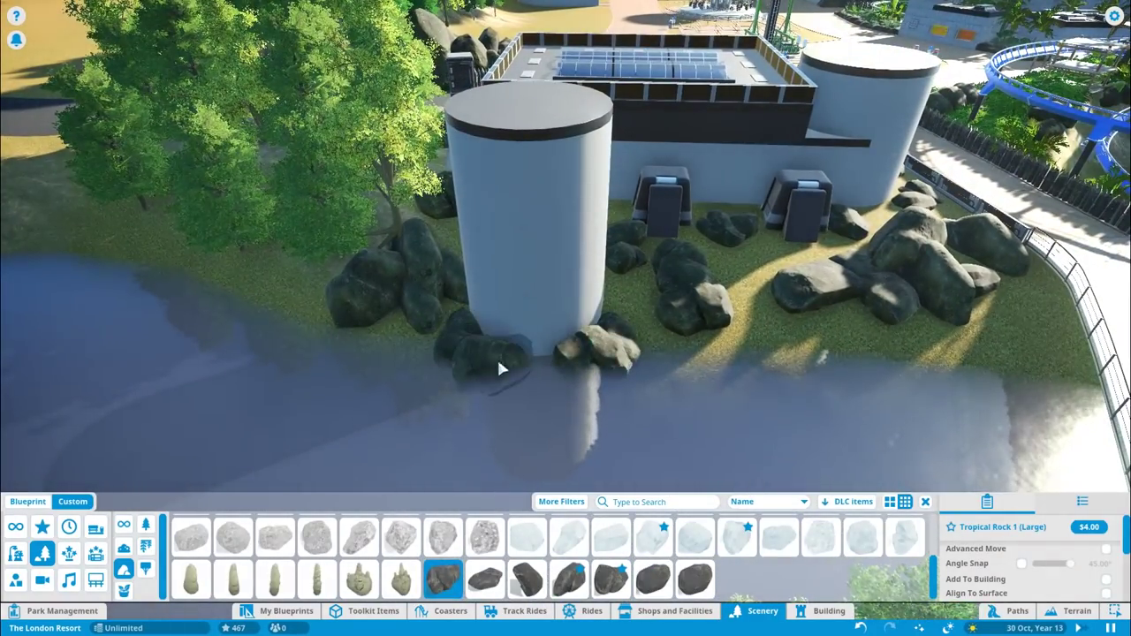
left_click(610, 579)
scroll(710, 356, "down", 3)
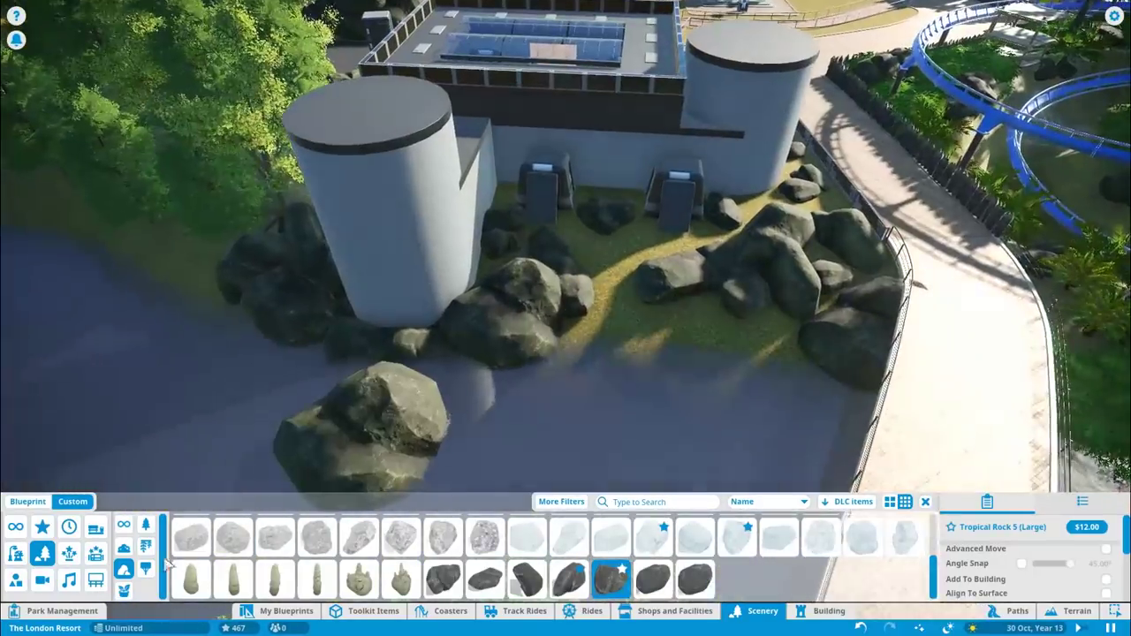
scroll(453, 559, "down", 5)
Plant Birch Tree 3 among the boulders, then pick Green Bush 1 (Large) for the lawn.
left_click(443, 559)
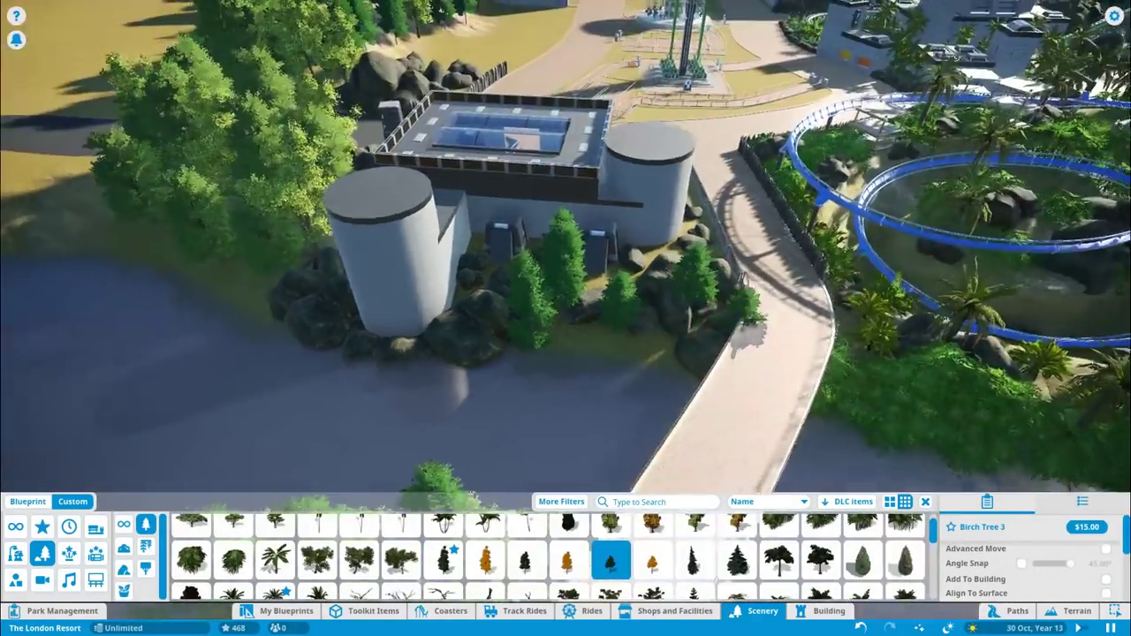
scroll(500, 308, "up", 6)
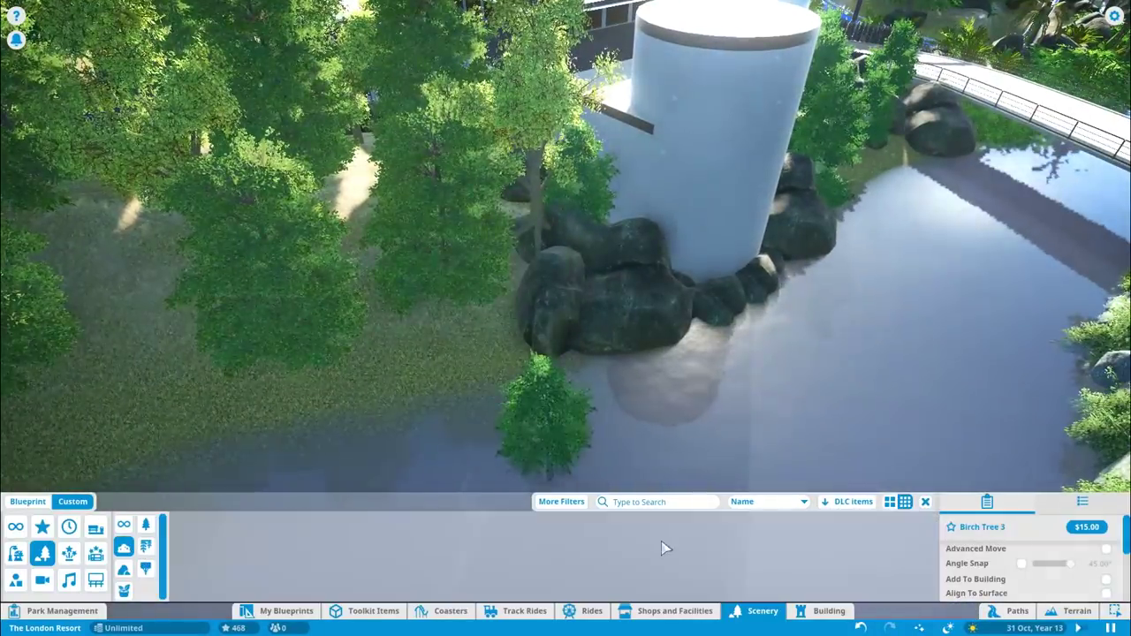
left_click(659, 539)
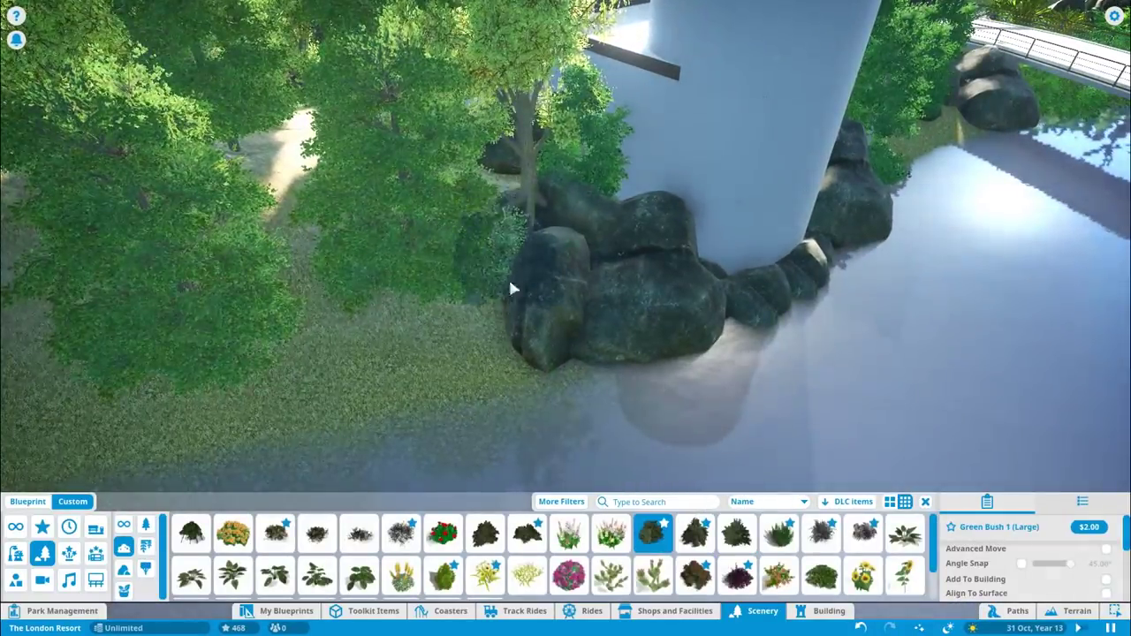